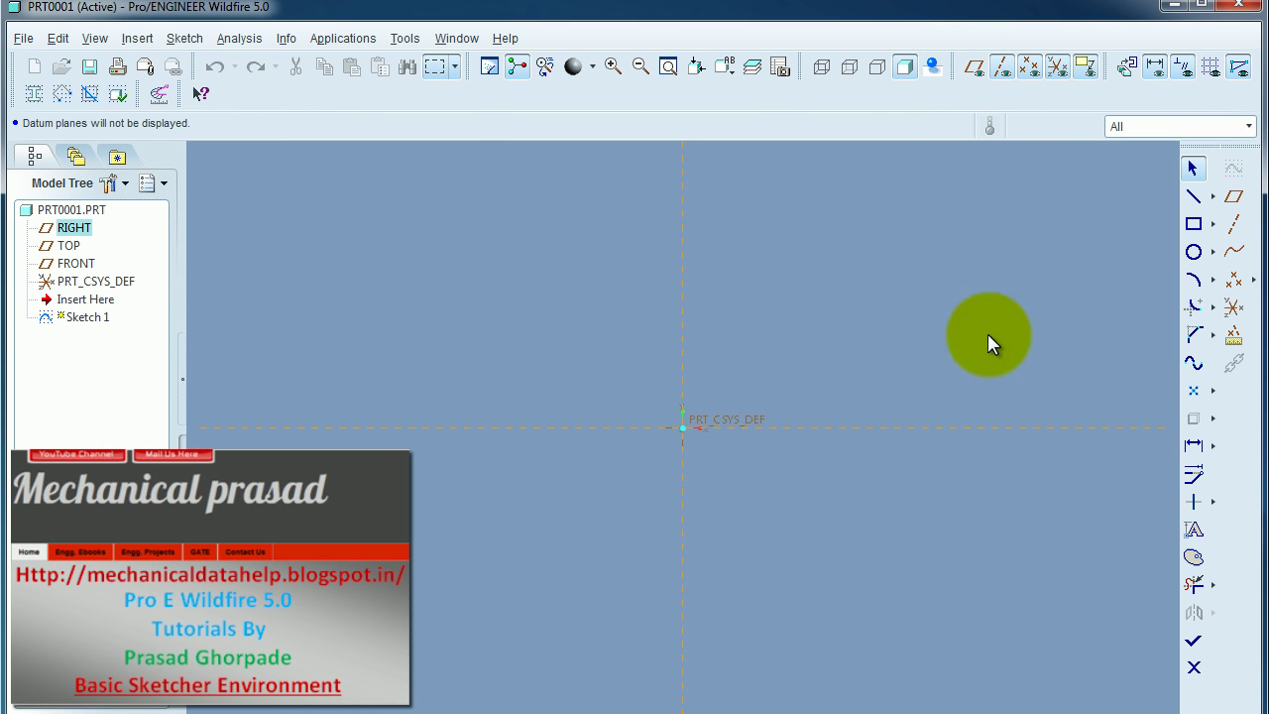
- Sketch a vertical centerline through the coordinate system origin
left_click(1212, 198)
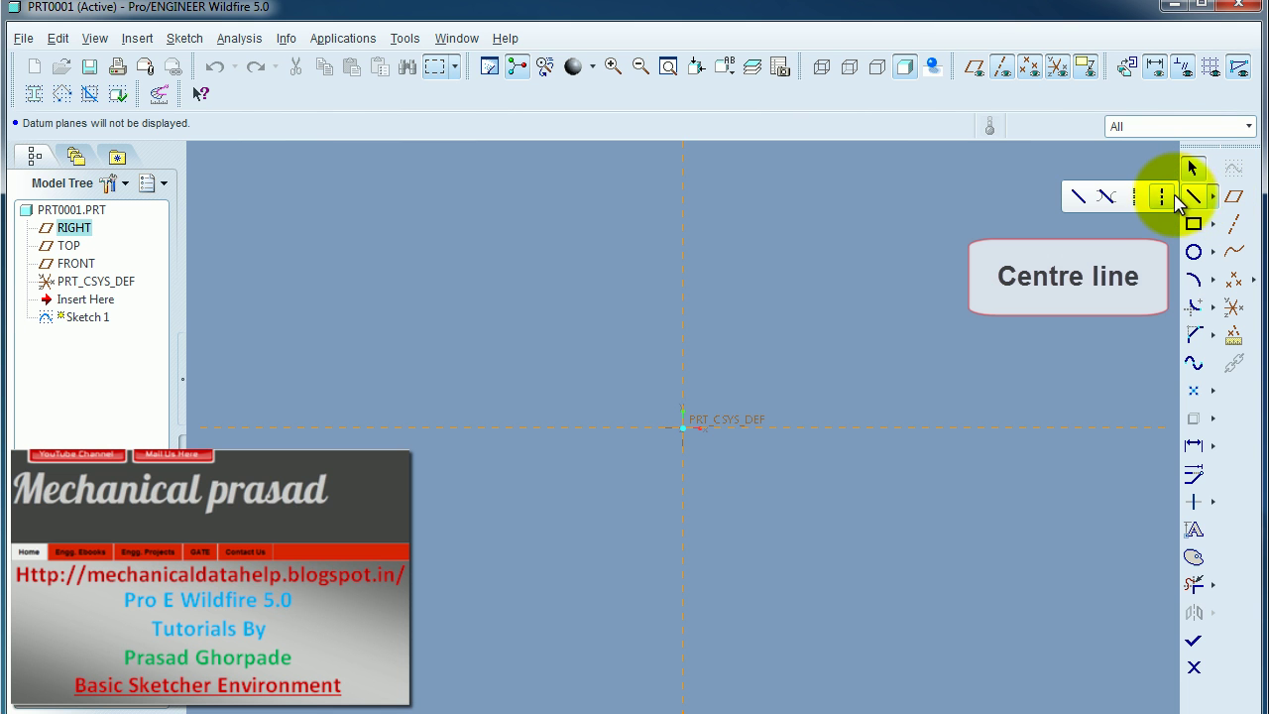
left_click(1132, 198)
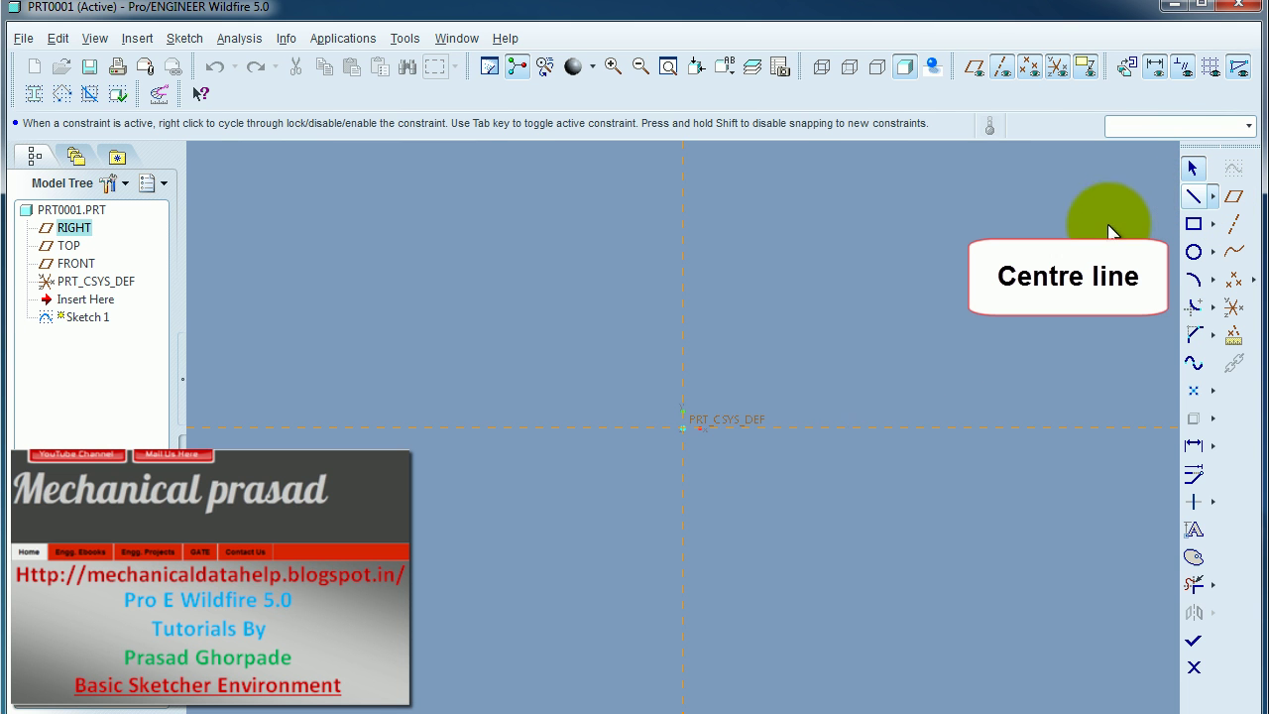
left_click(679, 428)
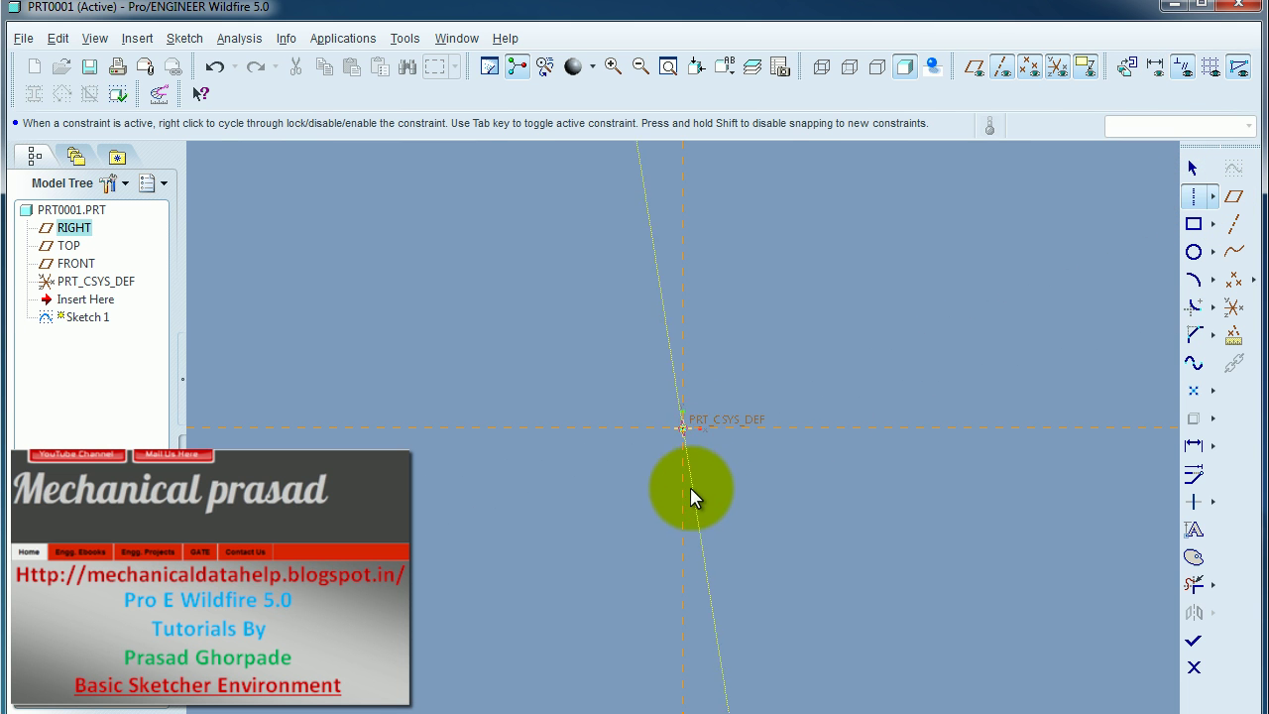
left_click(683, 527)
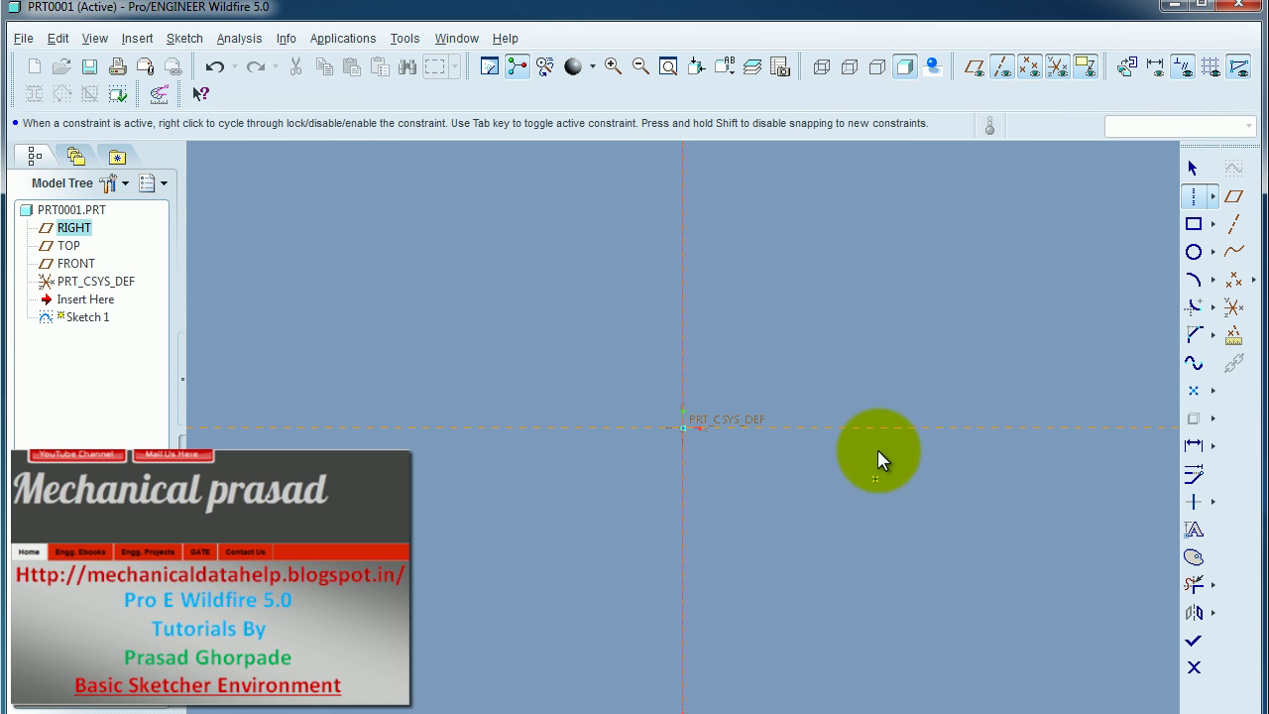
- Sketch a horizontal centerline above the origin and an inclined centerline crossing it to the left of the vertical centerline
left_click(870, 307)
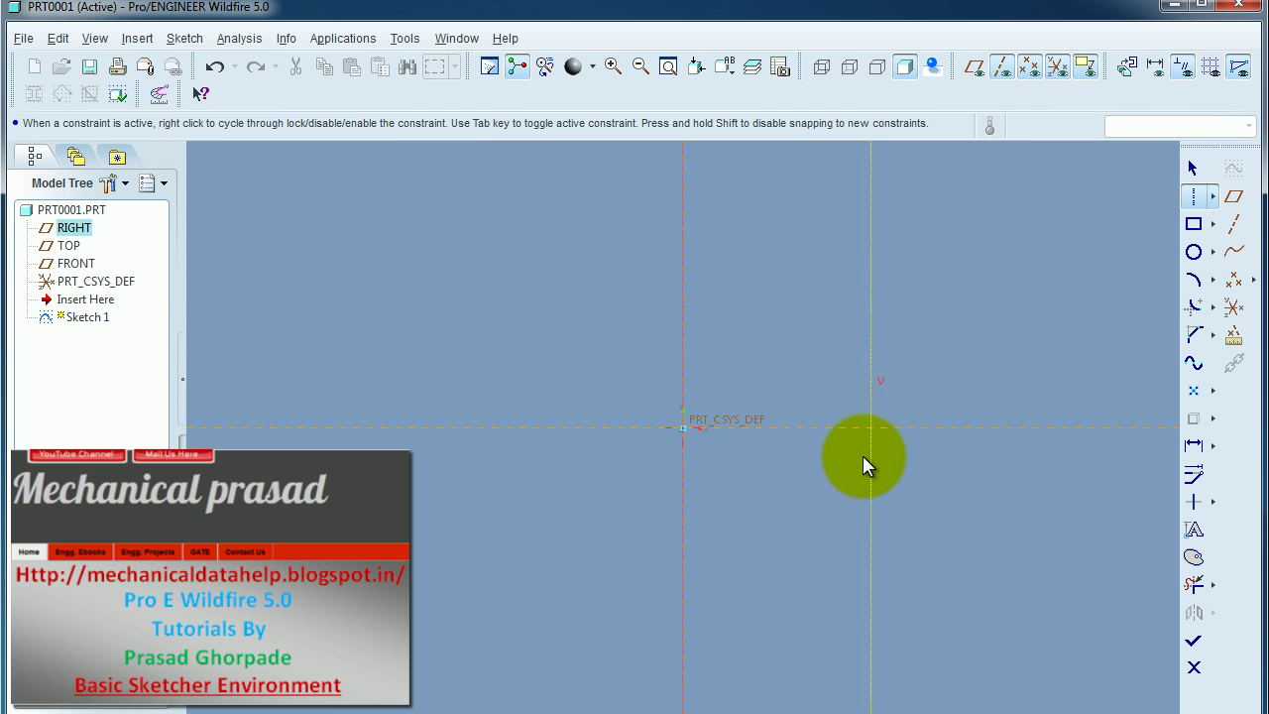
left_click(671, 315)
left_click(493, 426)
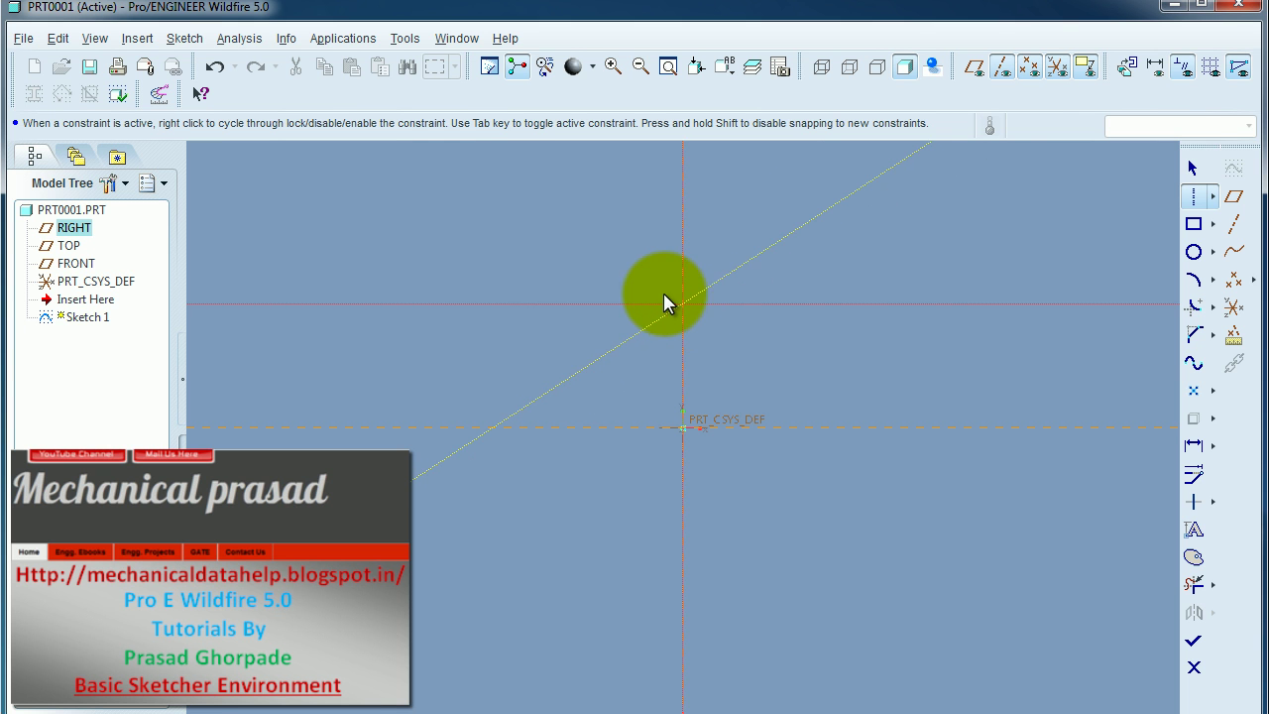
left_click(655, 287)
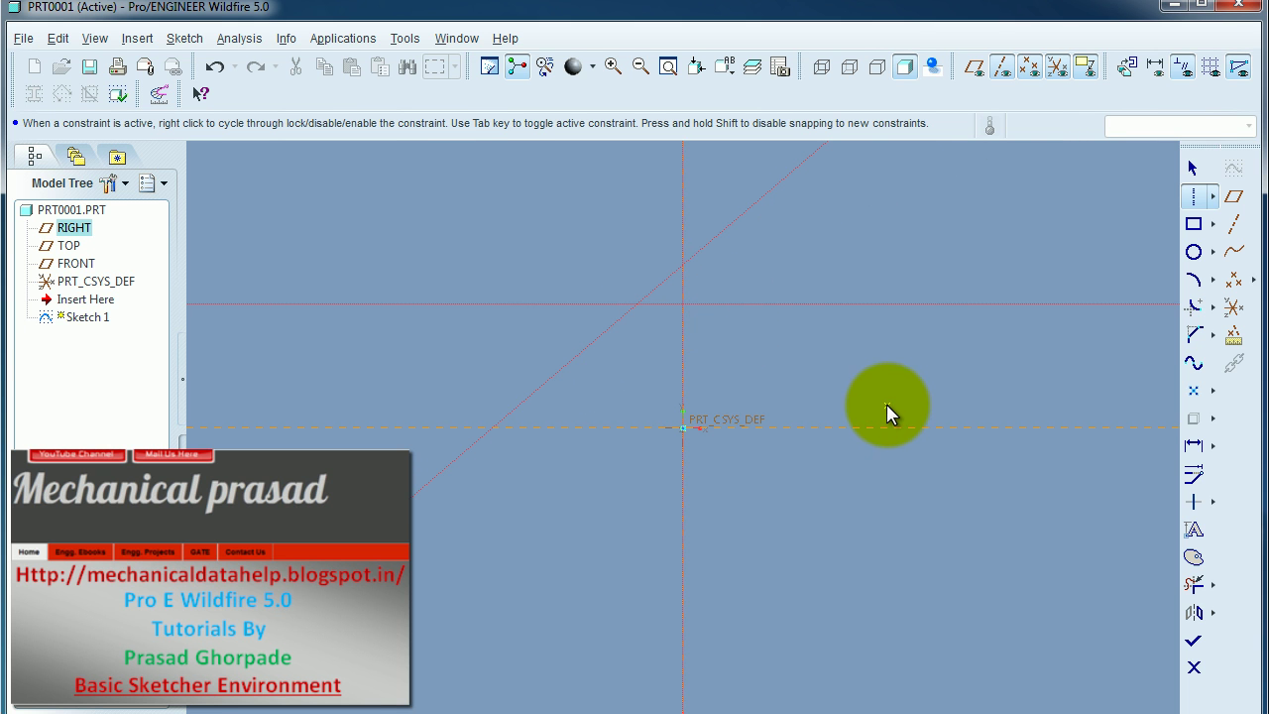
middle_click(886, 406)
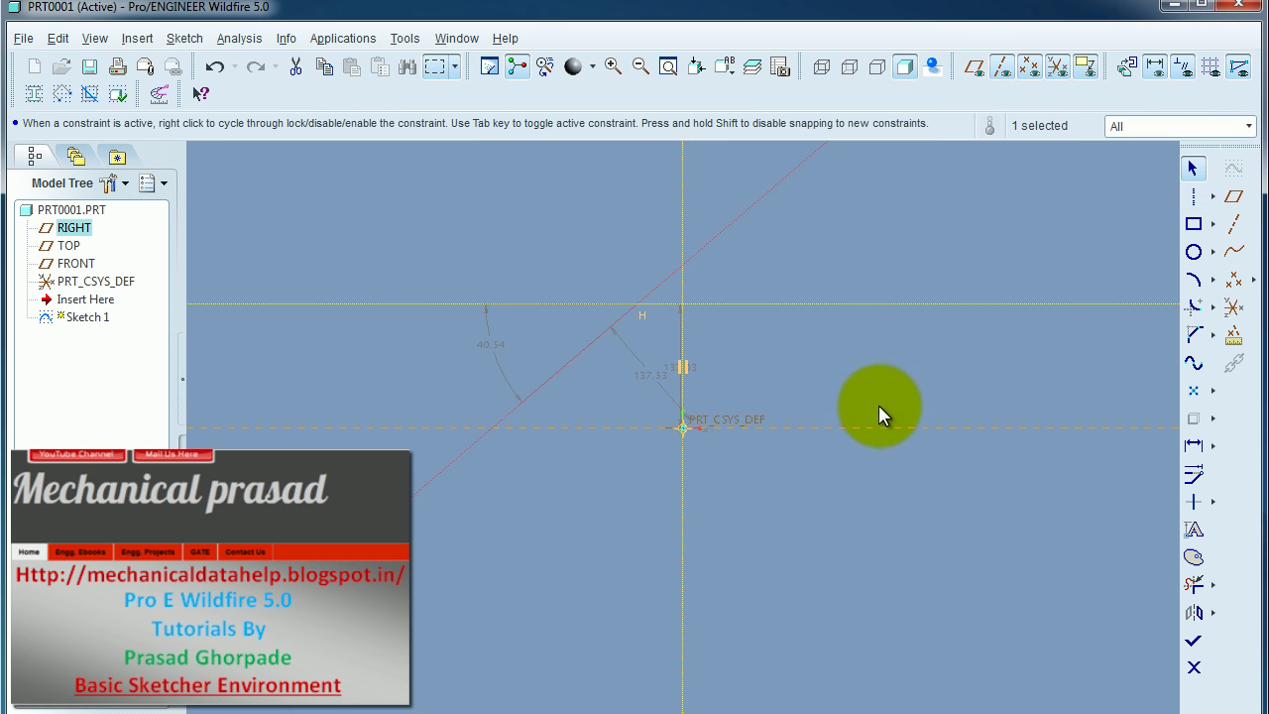
- Set the angle between the inclined and horizontal centerlines to 45 degrees
double_click(494, 347)
type("45")
middle_click(578, 419)
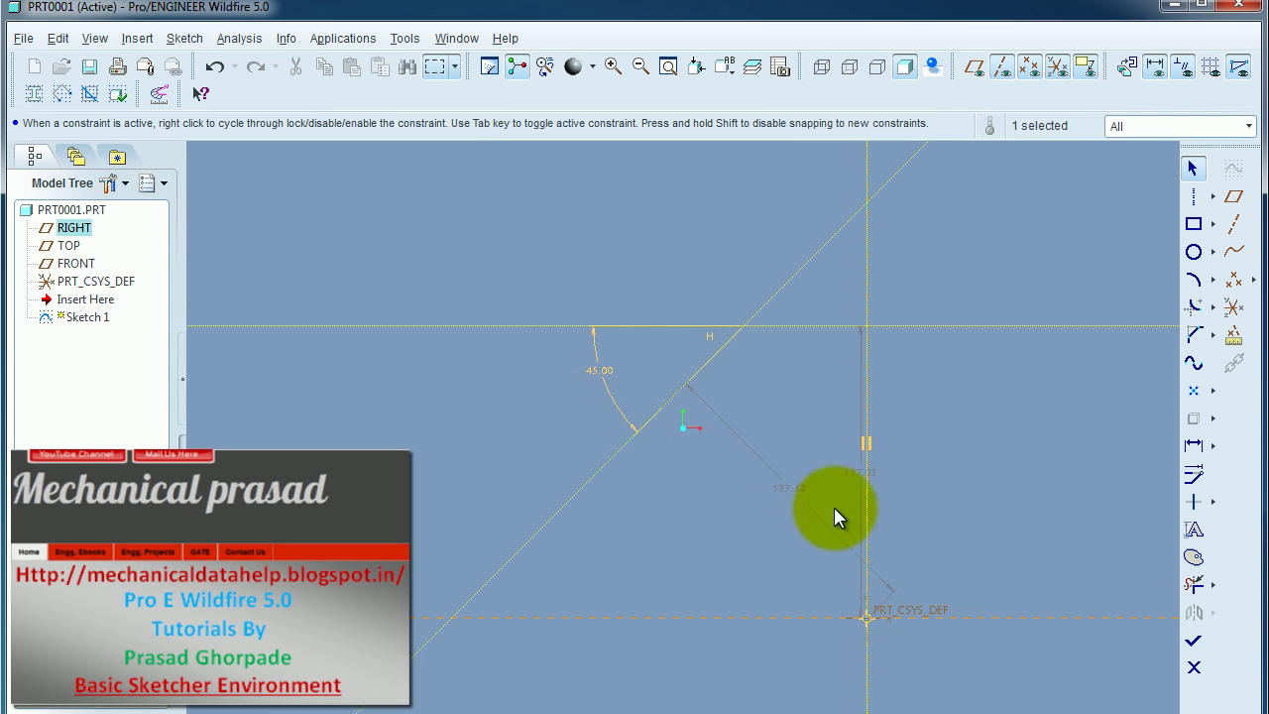
- Set the horizontal centerline's distance from the origin to 100
left_click_drag(645, 487, 750, 514)
left_click(980, 300)
double_click(804, 477)
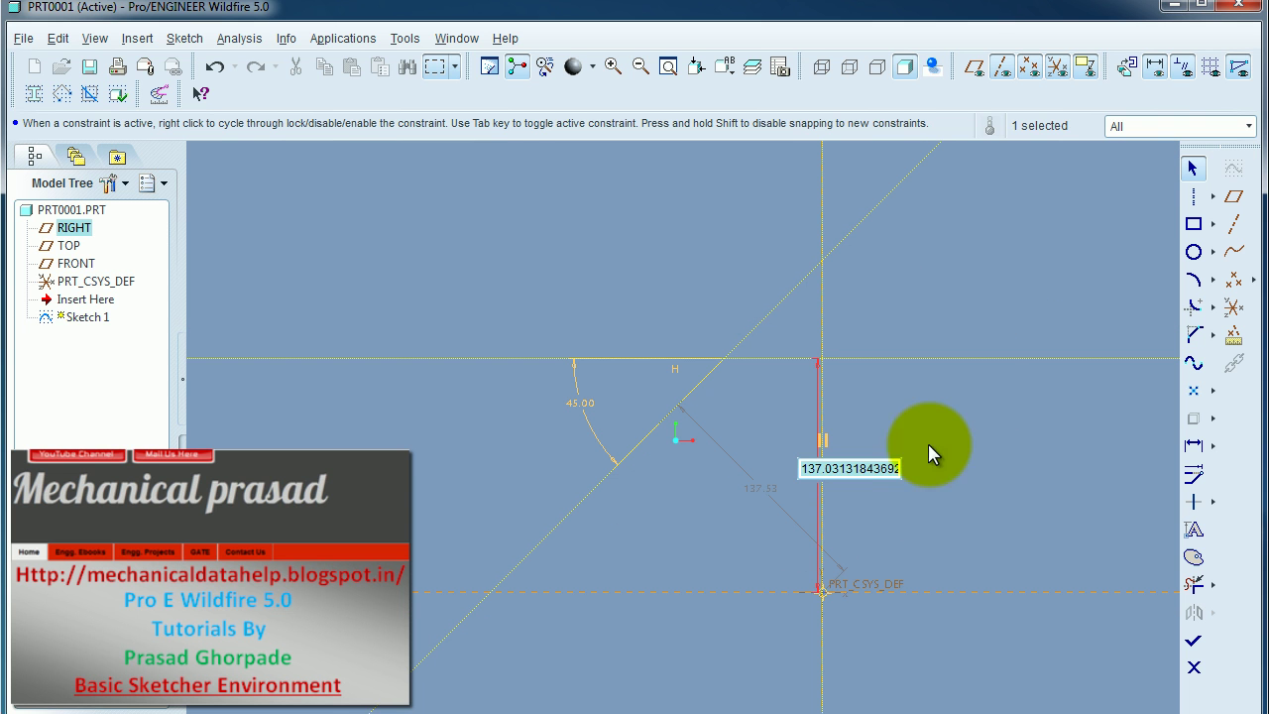
type("100")
key("Return")
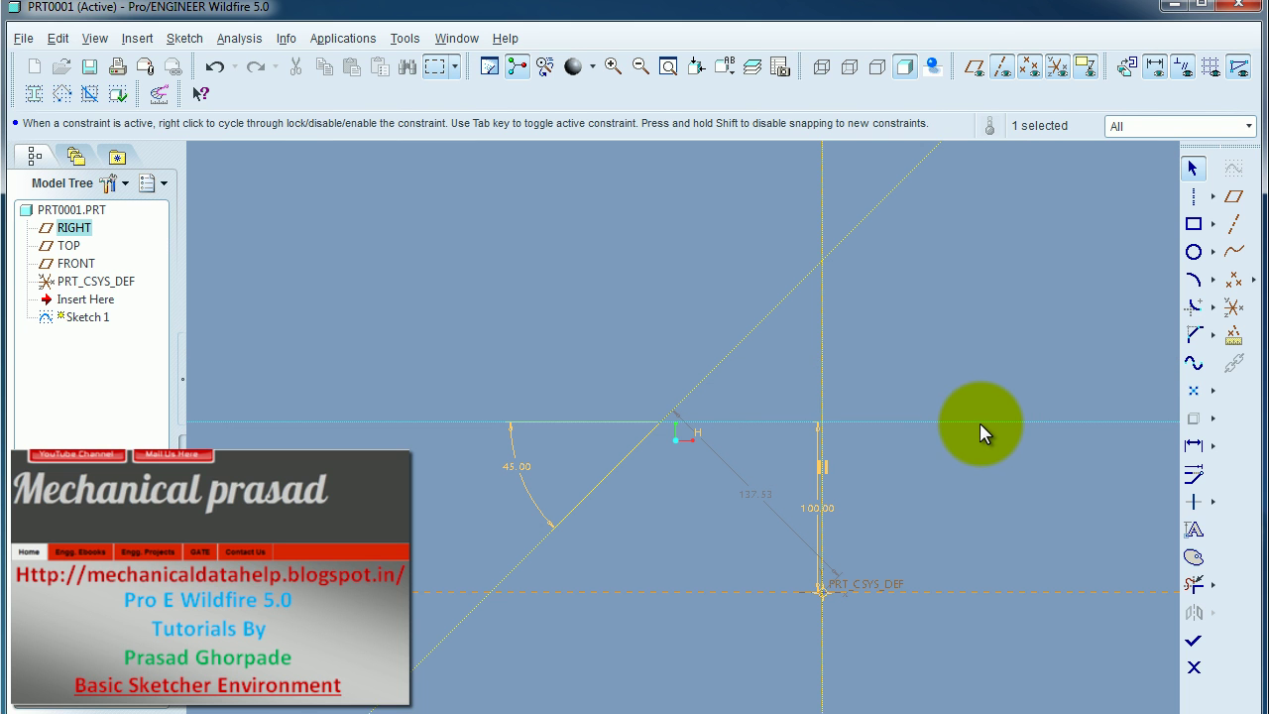
- Set the inclined centerline's distance from the origin to 10
double_click(758, 492)
type("10")
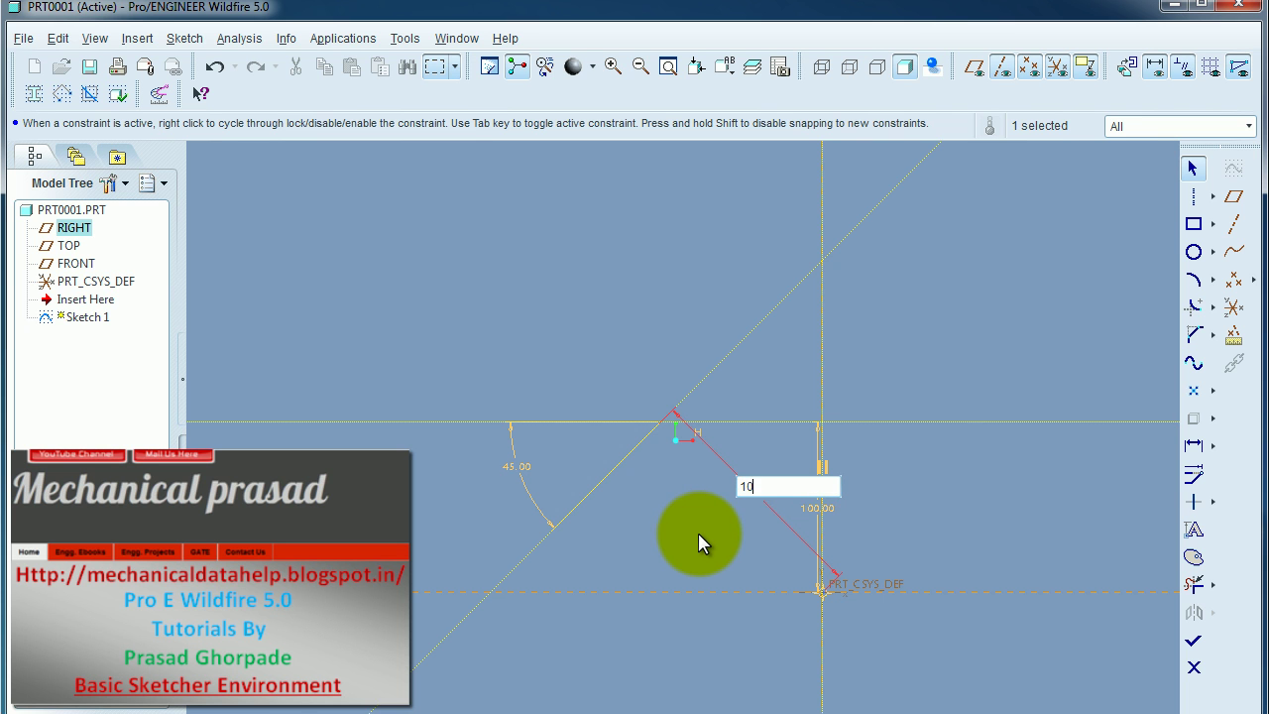
key("Return")
left_click(718, 507)
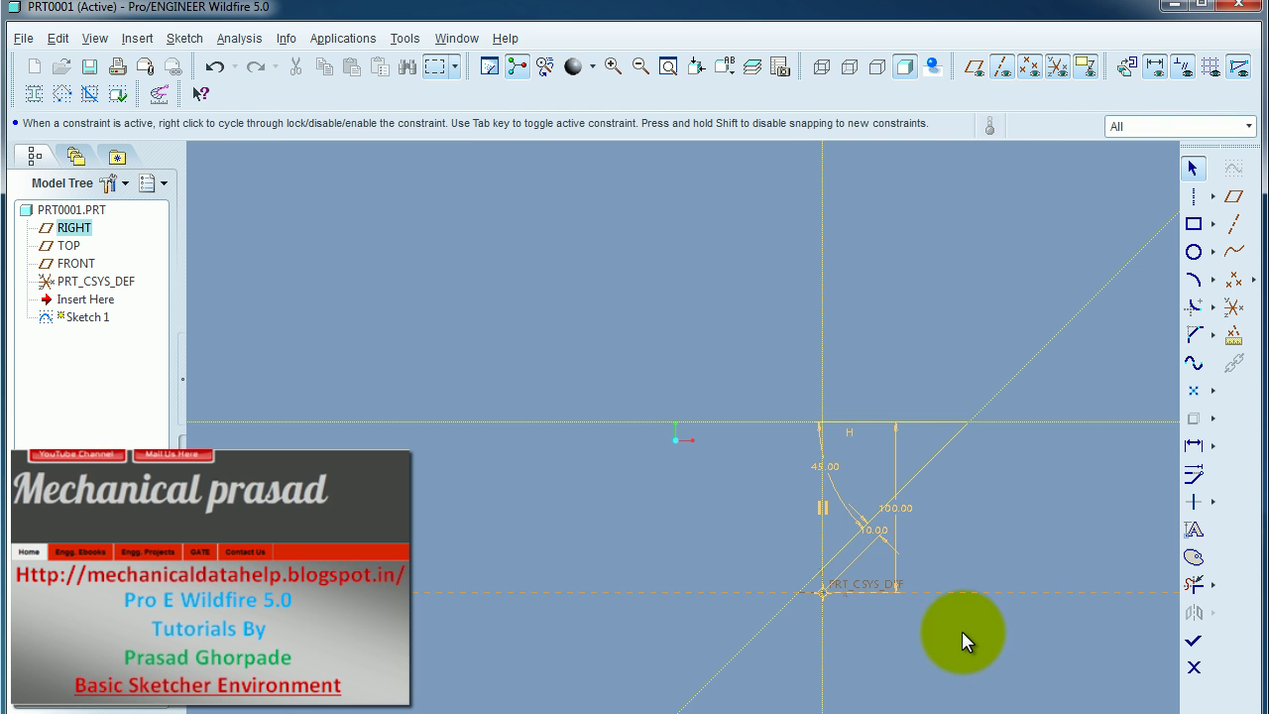
- Undo the dimension edits and all sketched centerlines until the sketch is empty
key("ctrl+z")
key("ctrl+z")
key("ctrl+z")
key("ctrl+z")
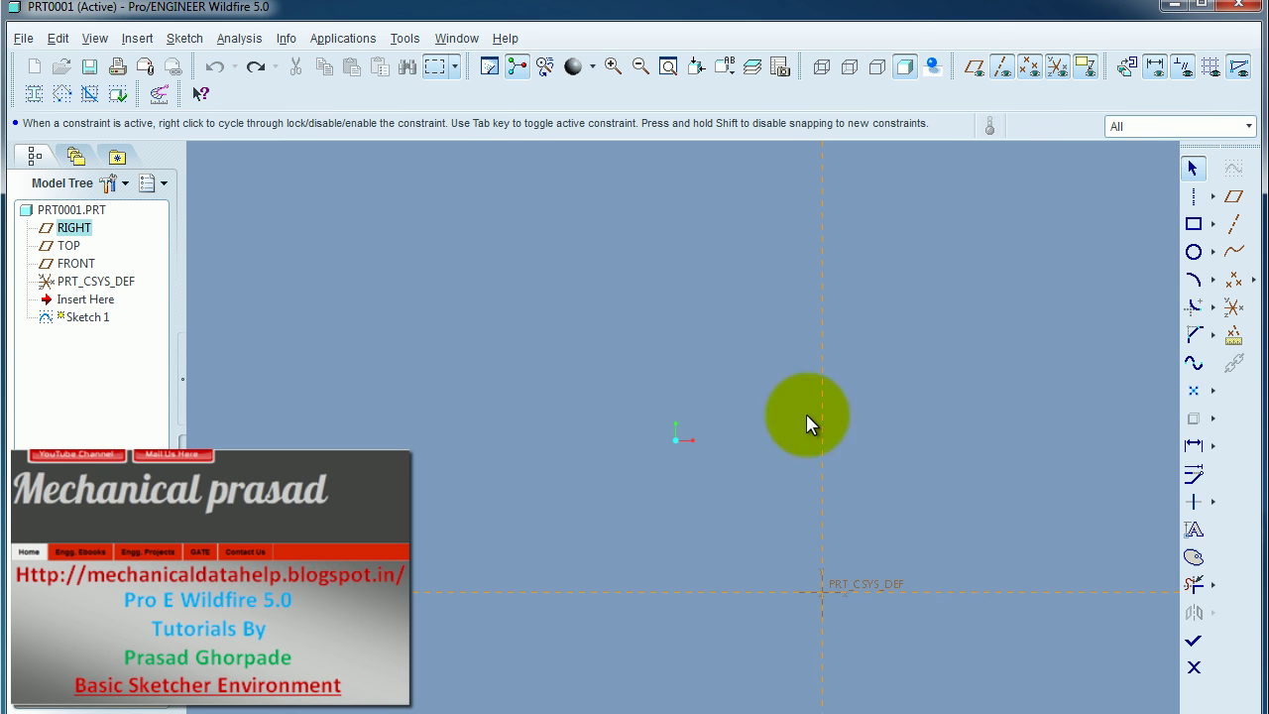
- Sketch a connected line chain above the origin: a horizontal line about 307 long, then a vertical line about 105 down from its right end
left_click(1213, 199)
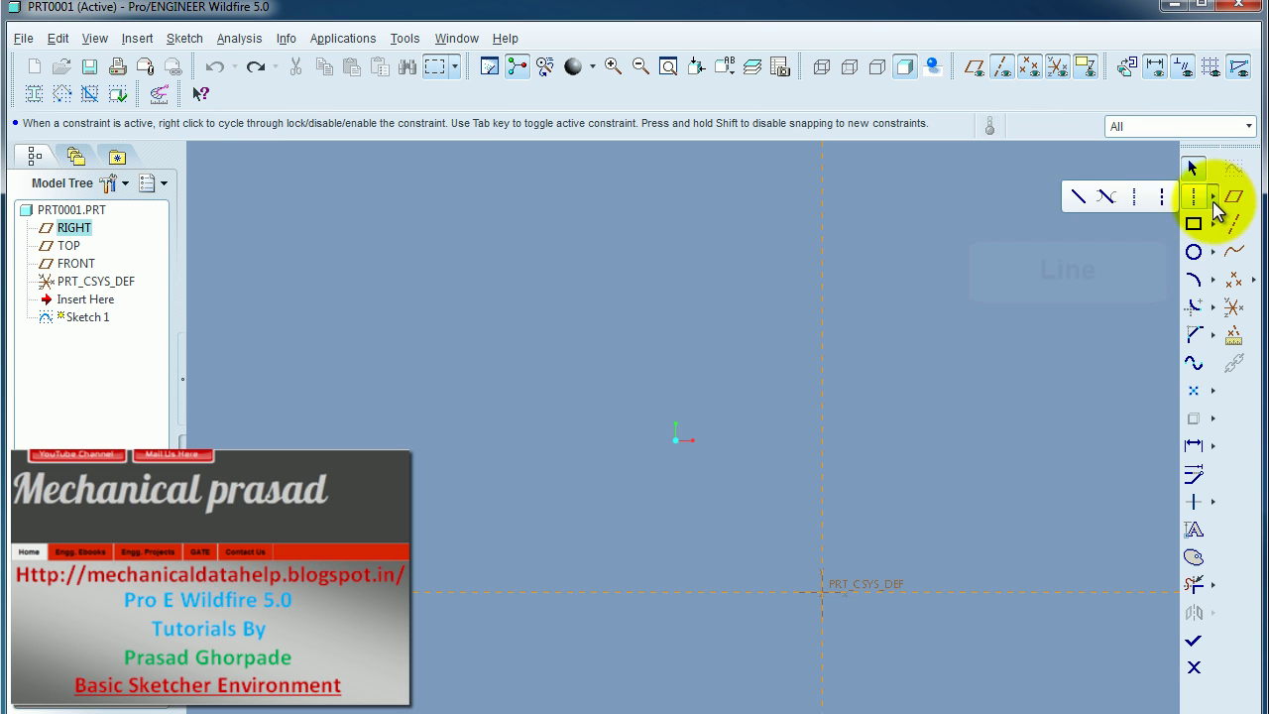
left_click(1076, 198)
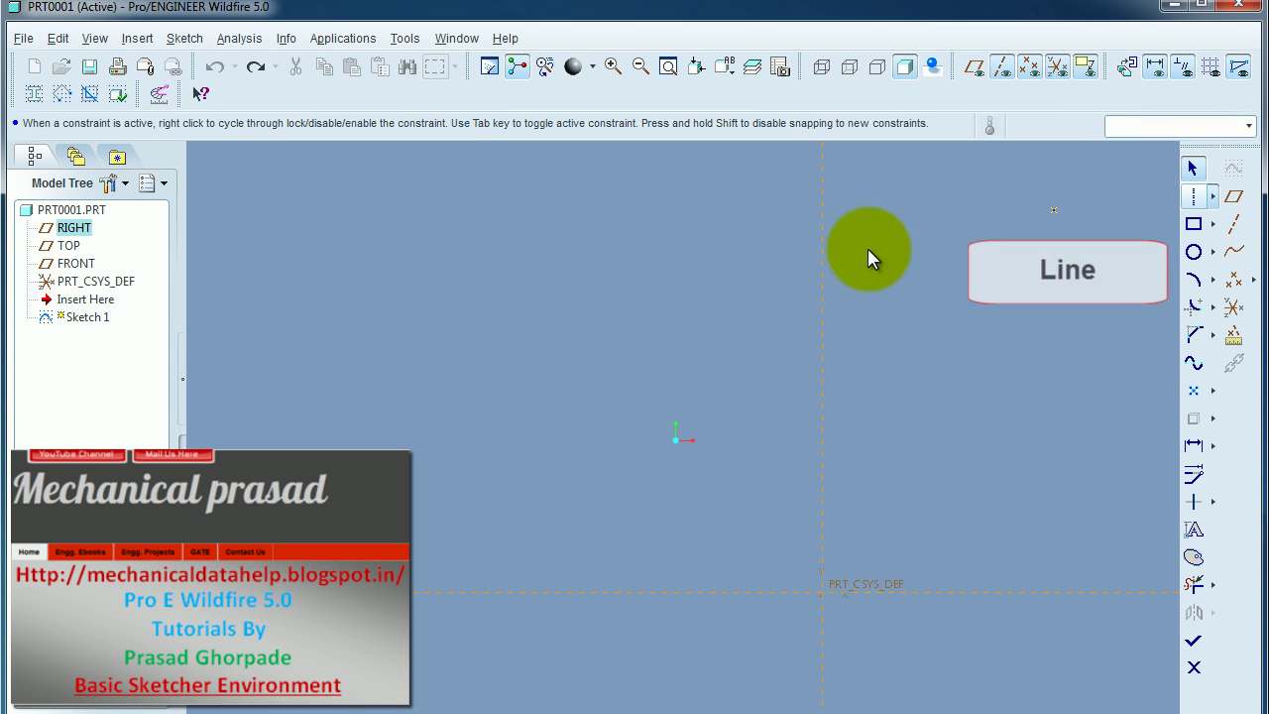
left_click(414, 264)
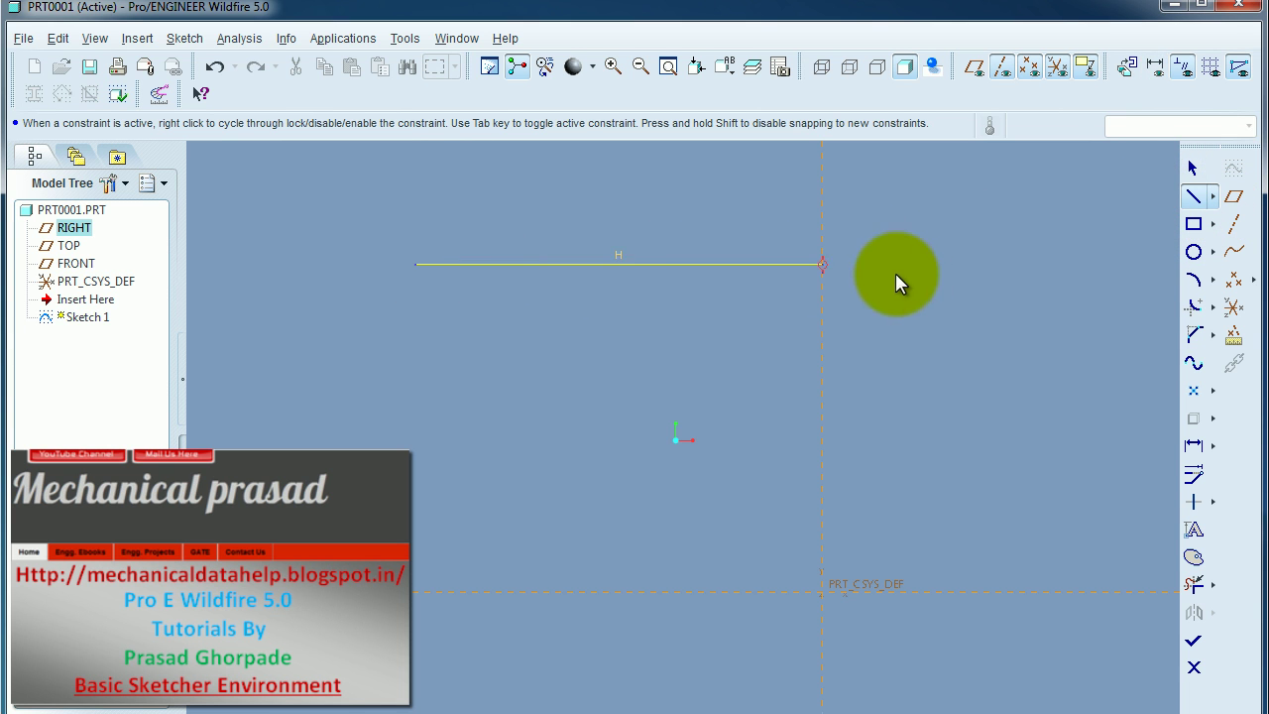
left_click(941, 268)
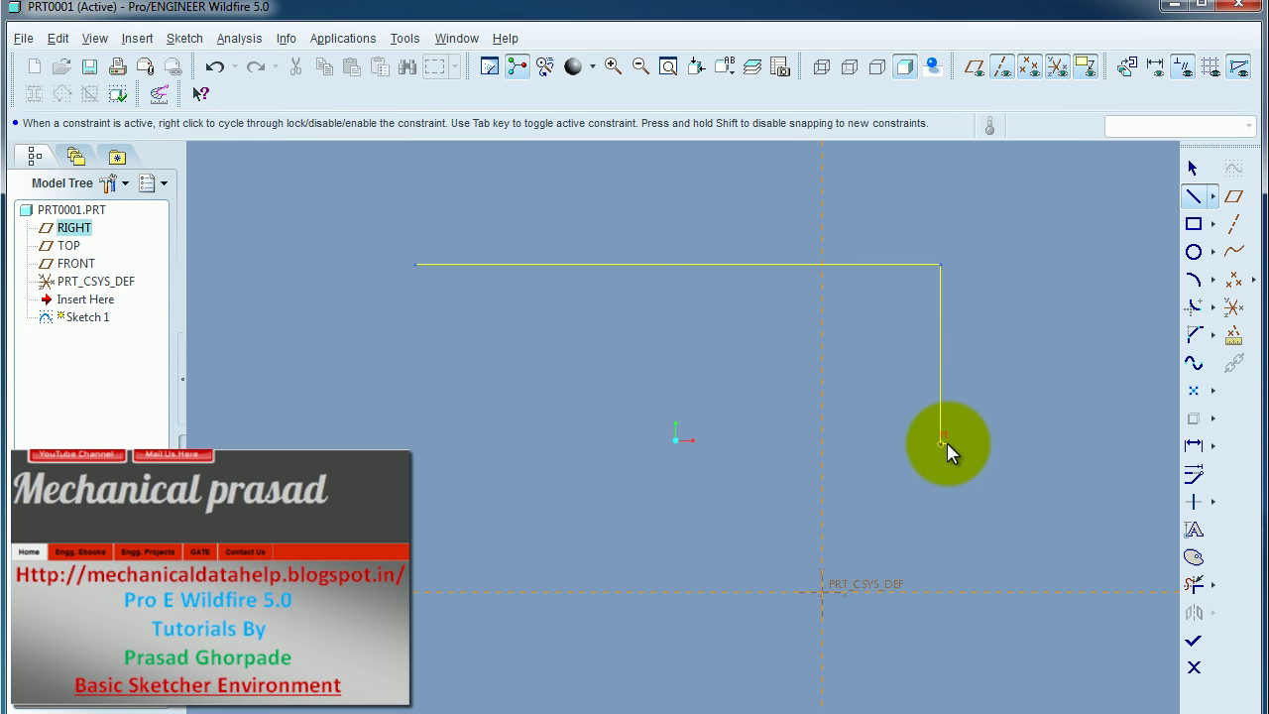
left_click(941, 443)
middle_click(1025, 414)
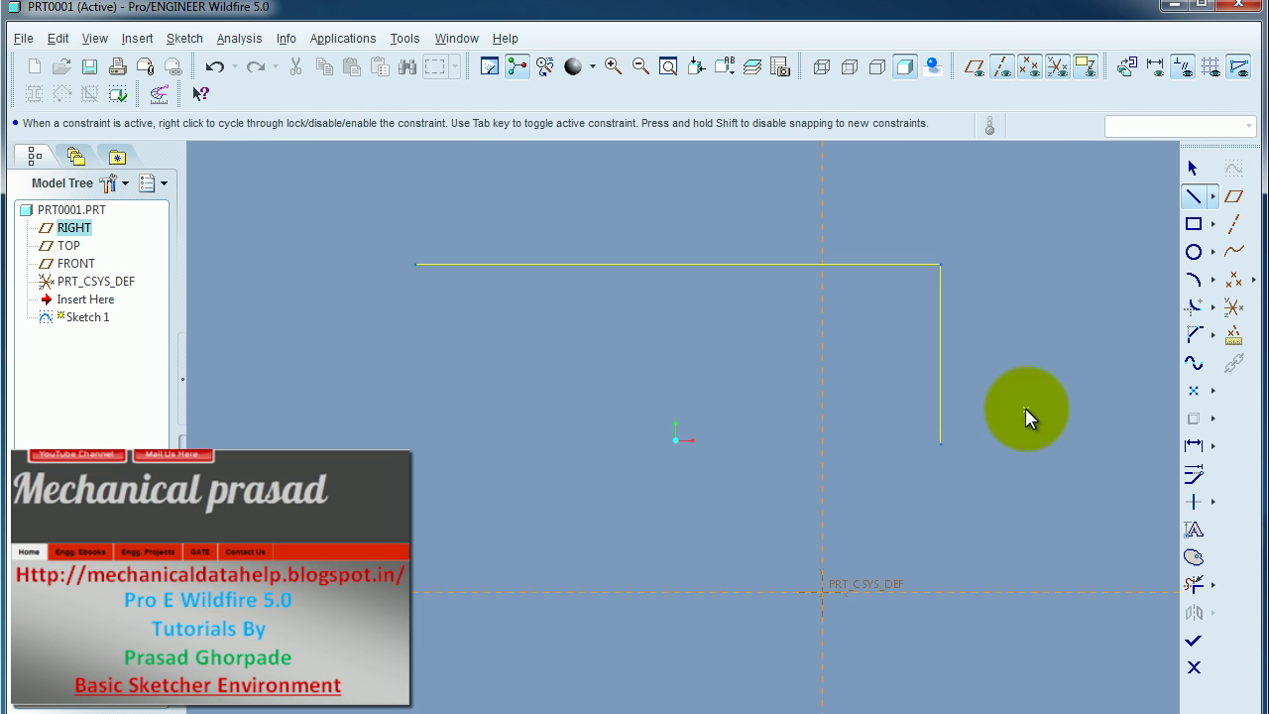
- Sketch a closed rectangle around the origin from four connected lines, about 141 wide and 95 high, with equal-length horizontal sides
left_click(682, 519)
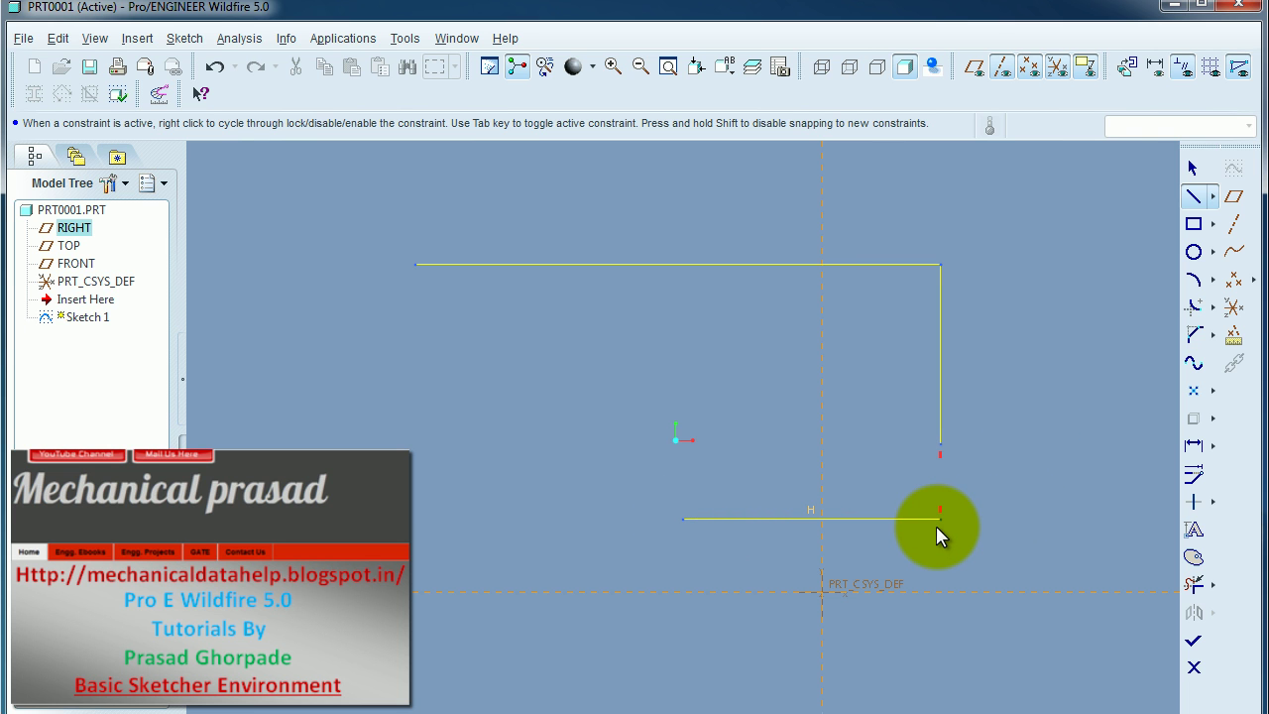
left_click(934, 519)
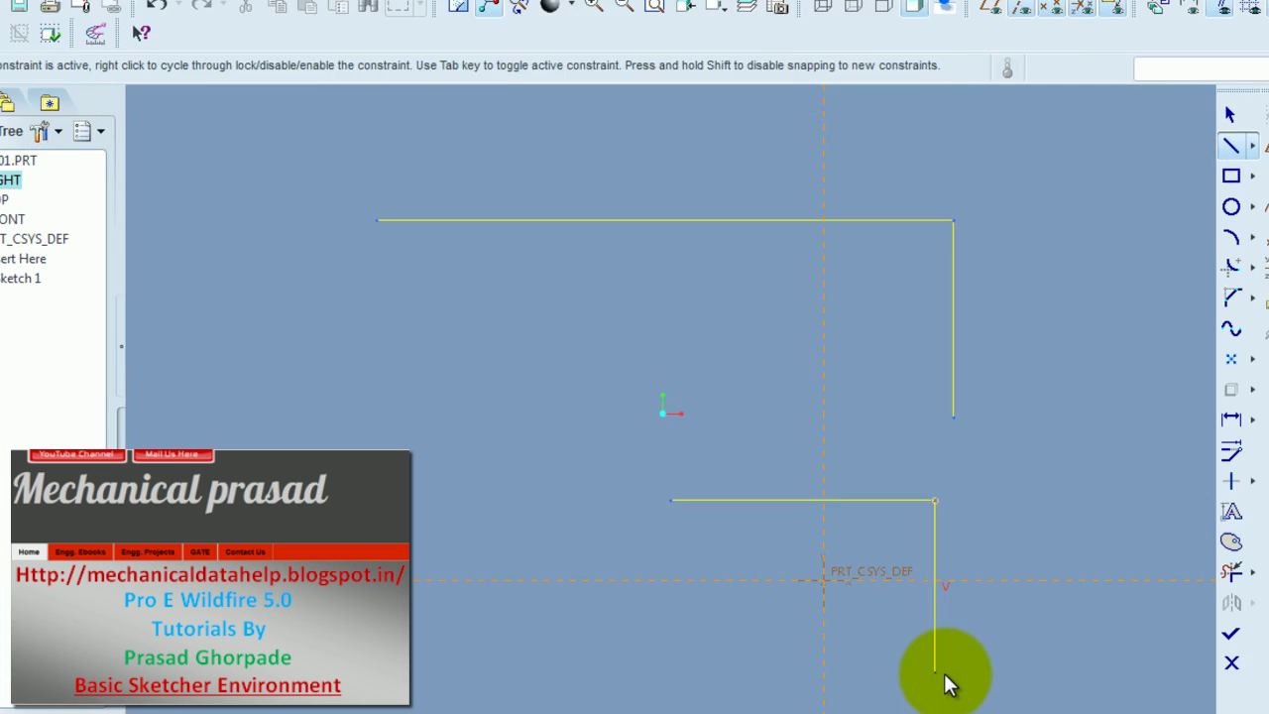
left_click(932, 678)
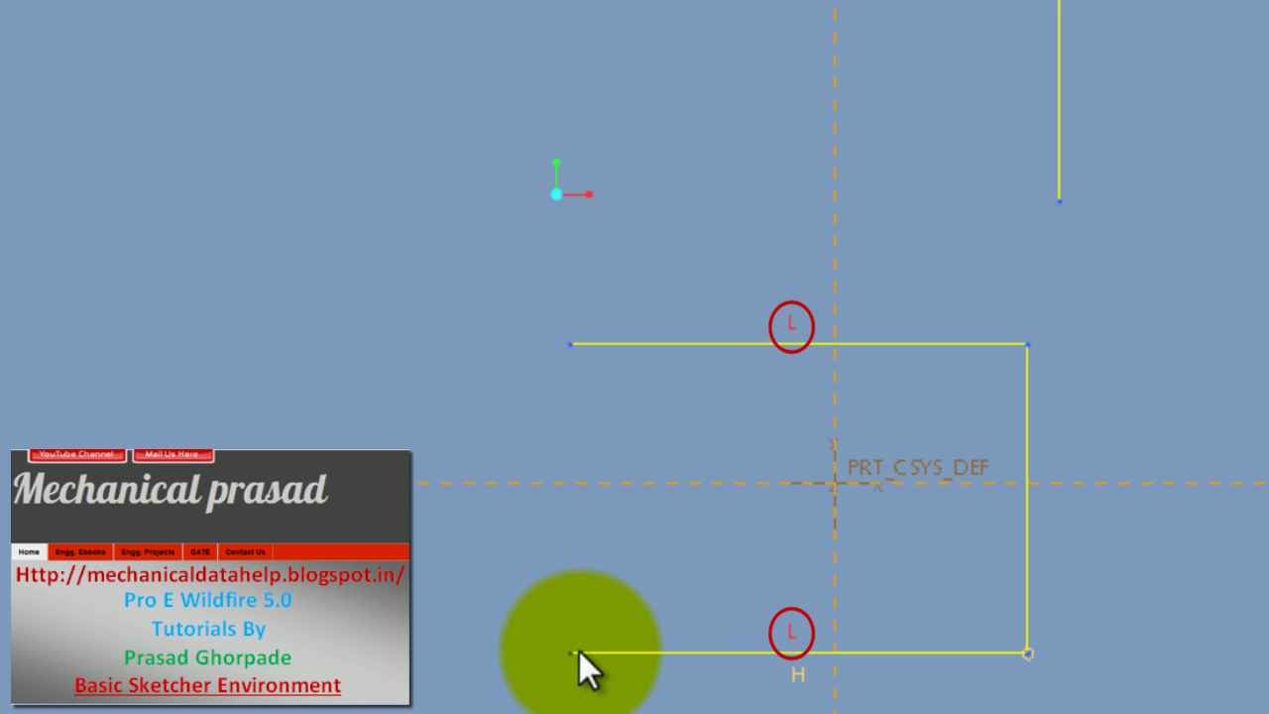
left_click(574, 652)
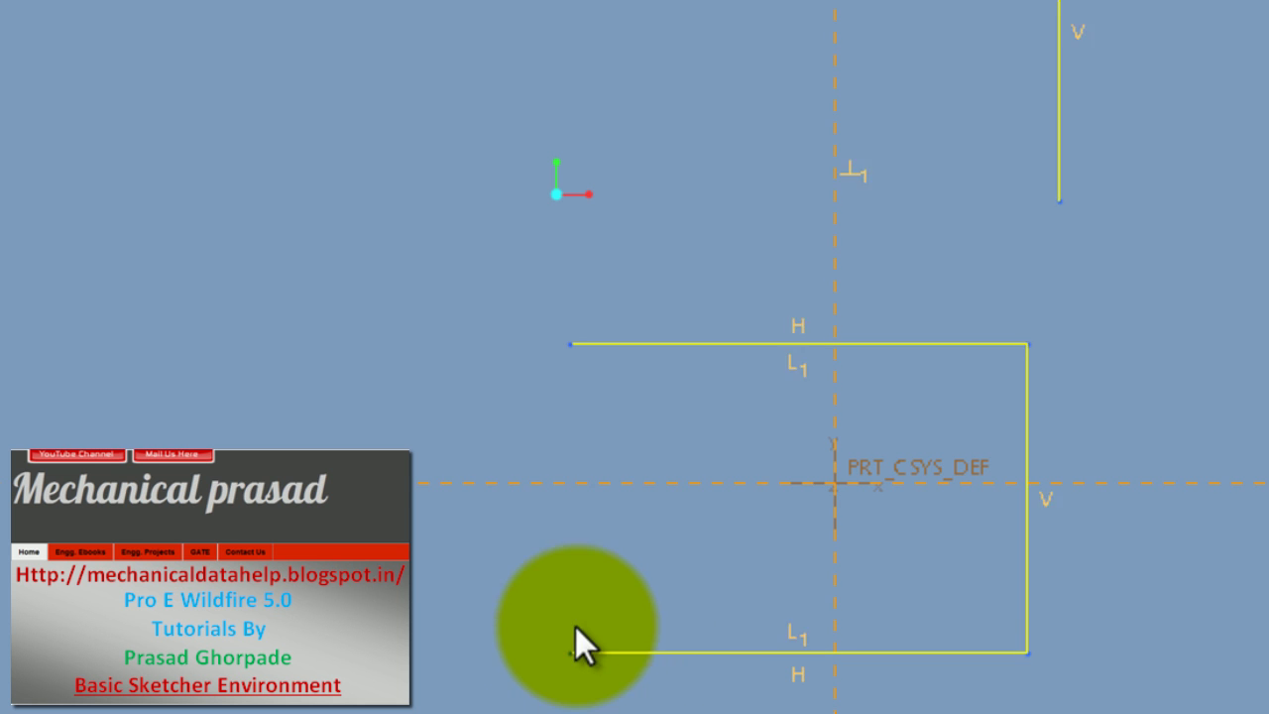
left_click(558, 349)
middle_click(48, 228)
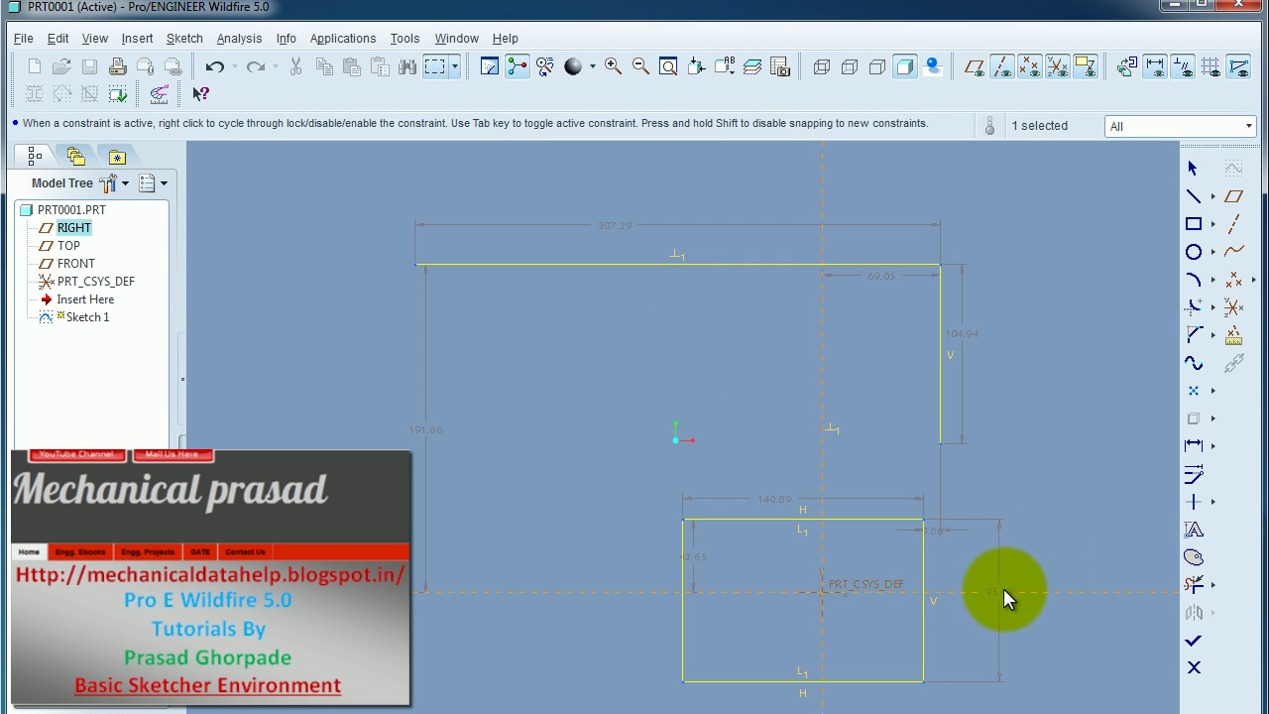
left_click(1003, 587)
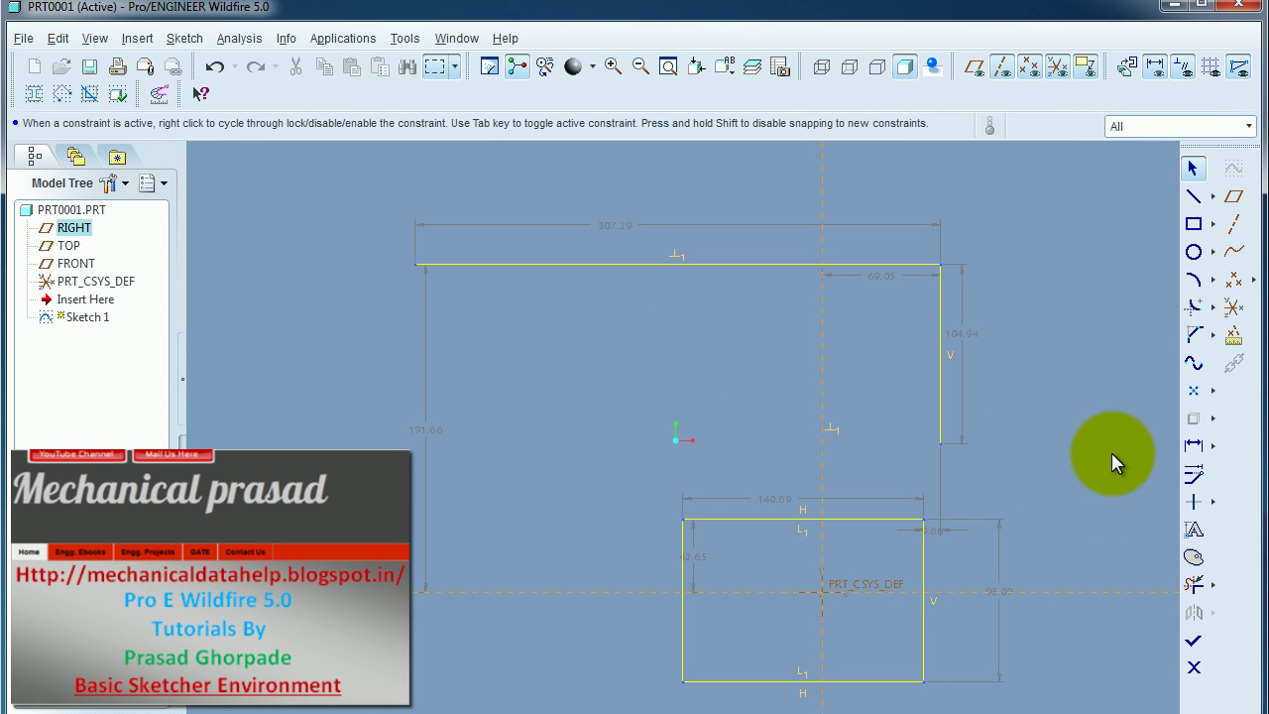
- Undo all the sketched lines, including the open chain and the rectangle
key("ctrl+z")
key("ctrl+z")
key("ctrl+z")
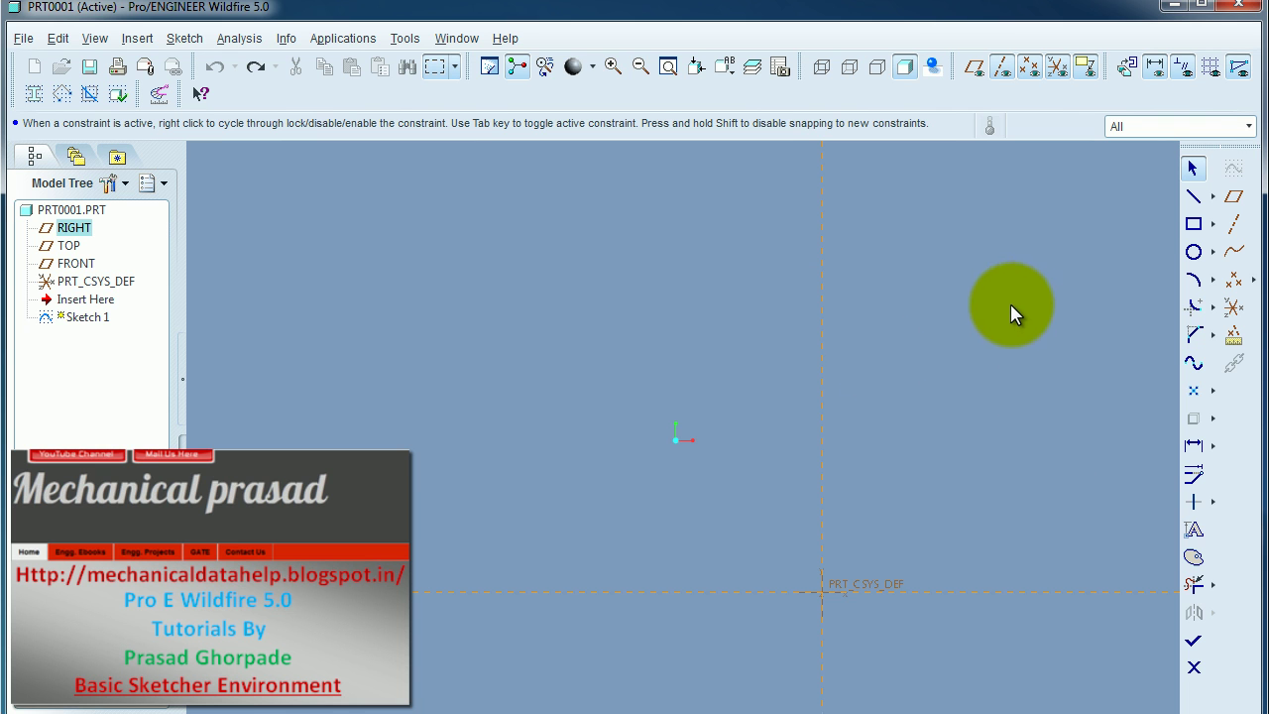
- Sketch two equal circles about 73 in diameter, level and about 299 apart, the right one on the vertical reference about 176 above the origin
scroll(572, 359, "up", 1)
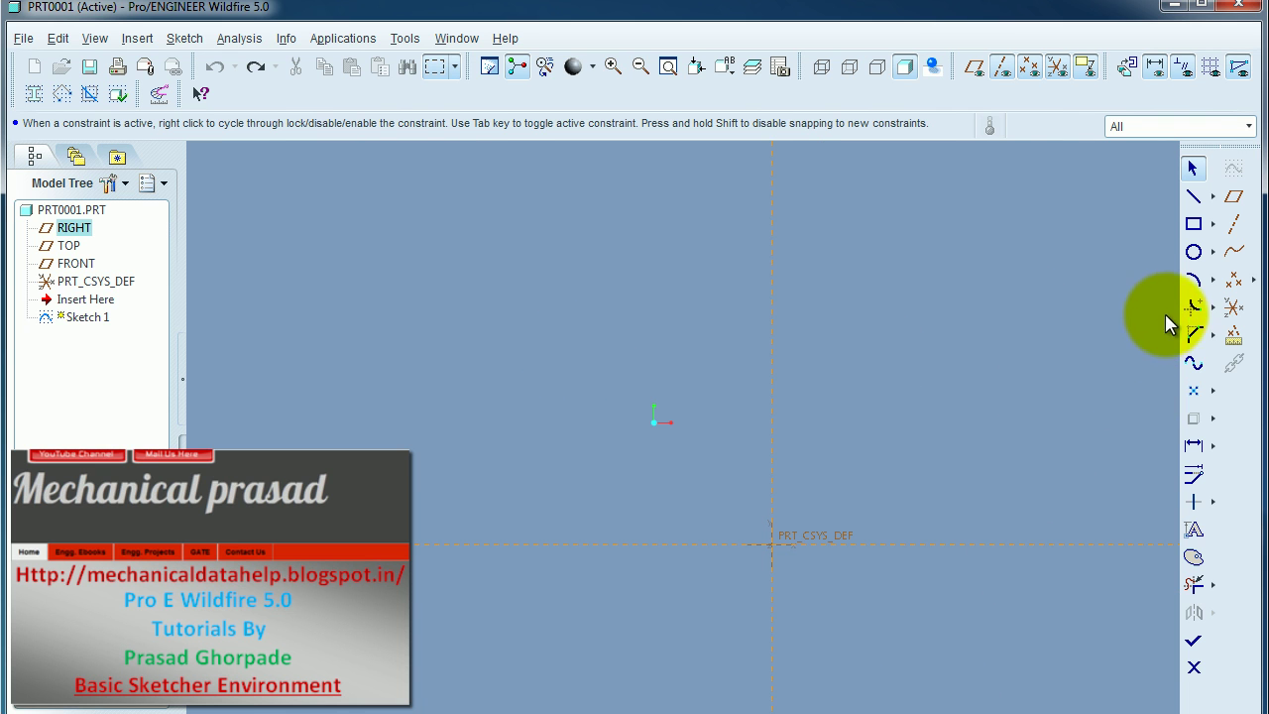
left_click(1213, 253)
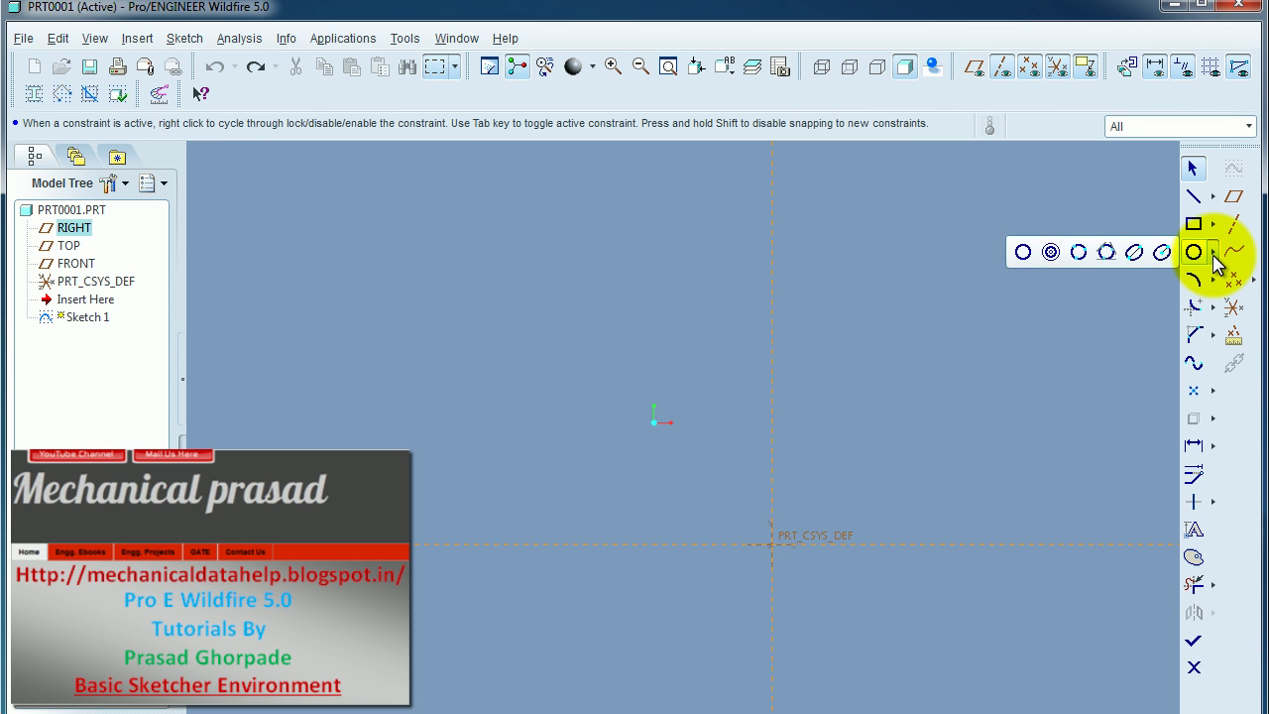
left_click(1023, 255)
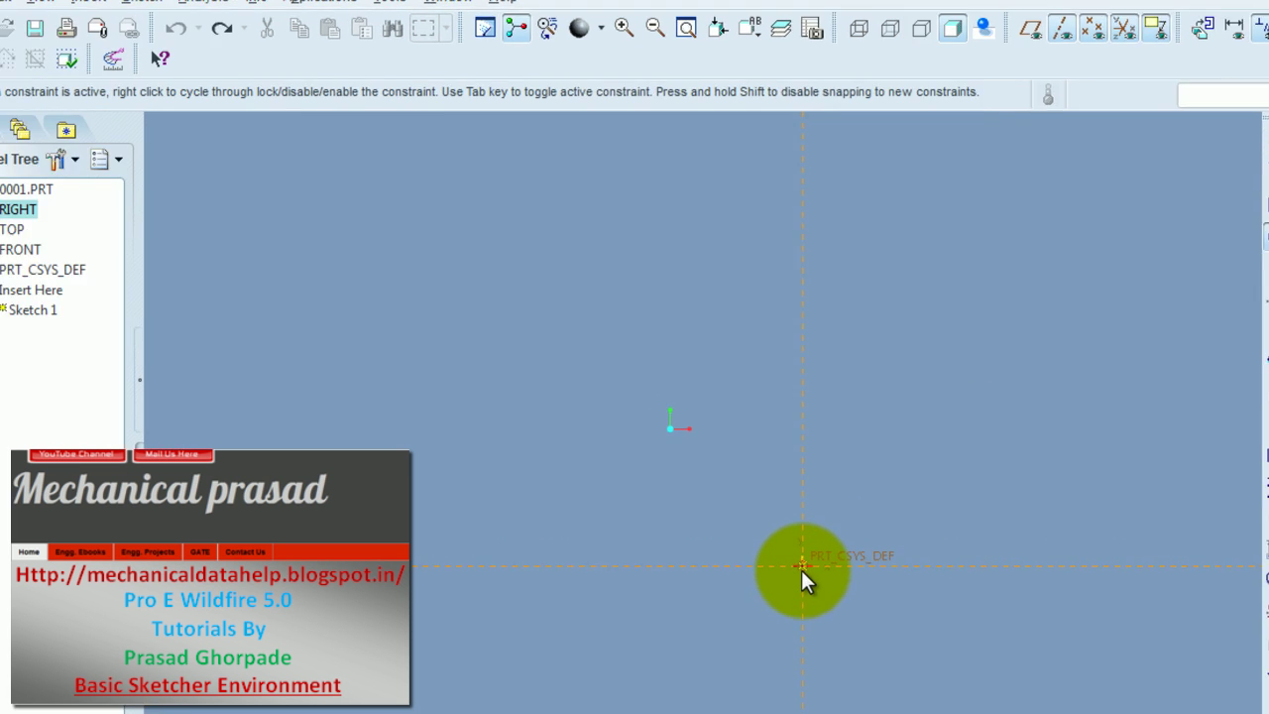
left_click(790, 299)
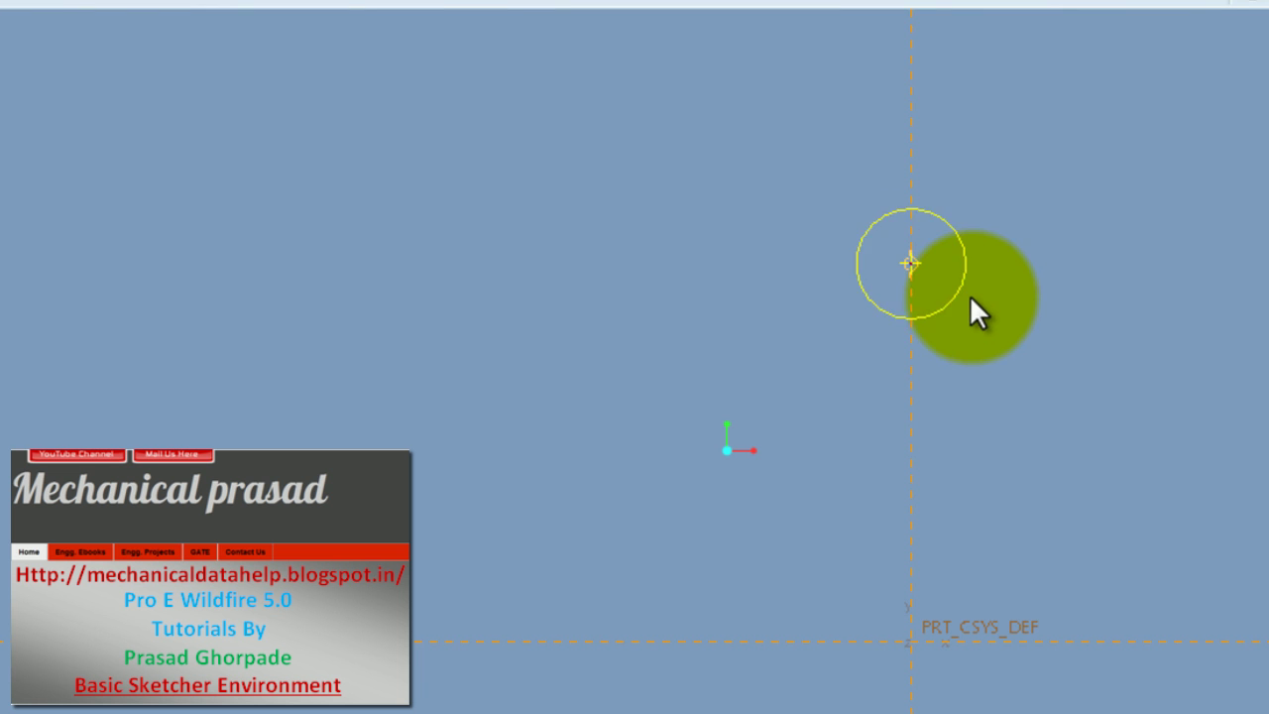
left_click(978, 315)
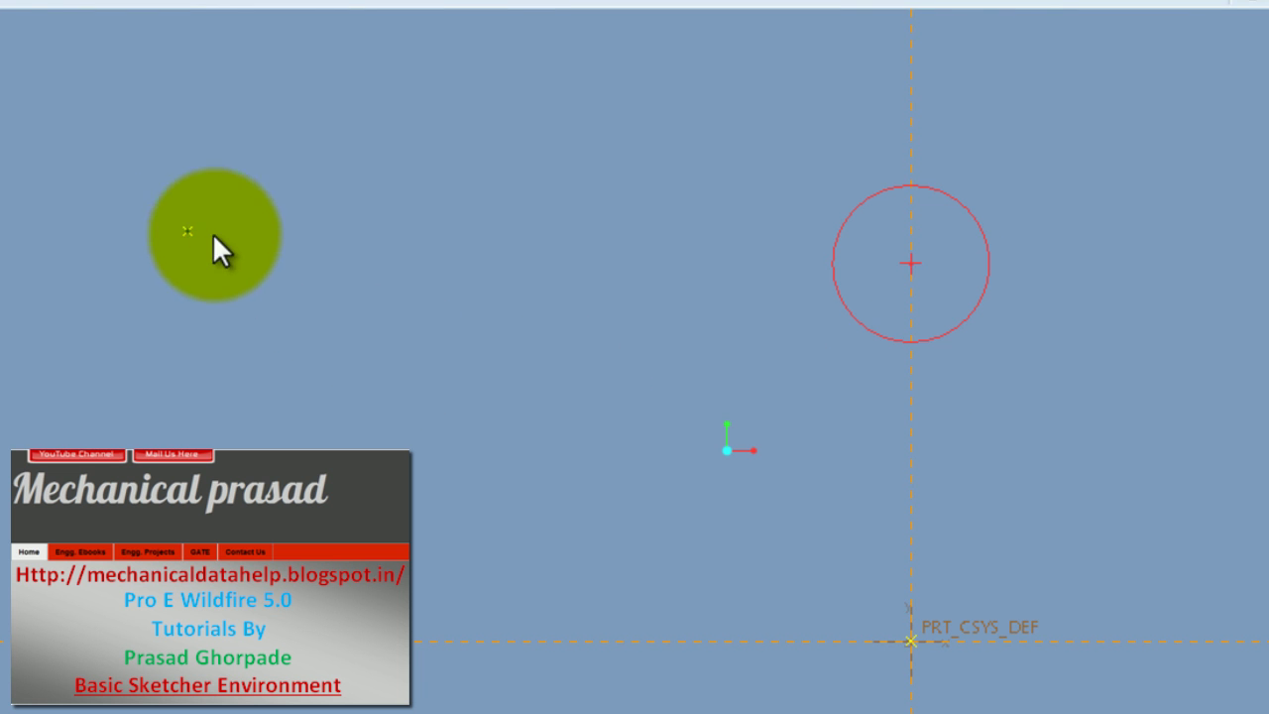
left_click(268, 260)
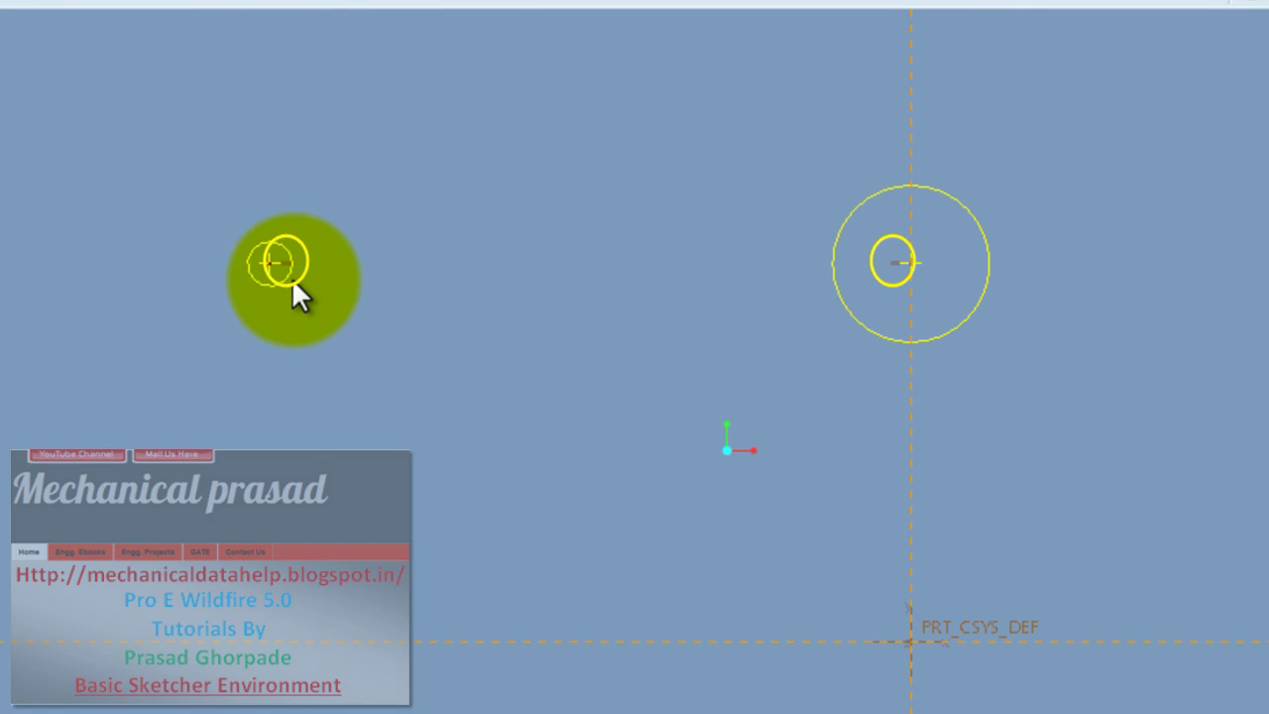
left_click(337, 308)
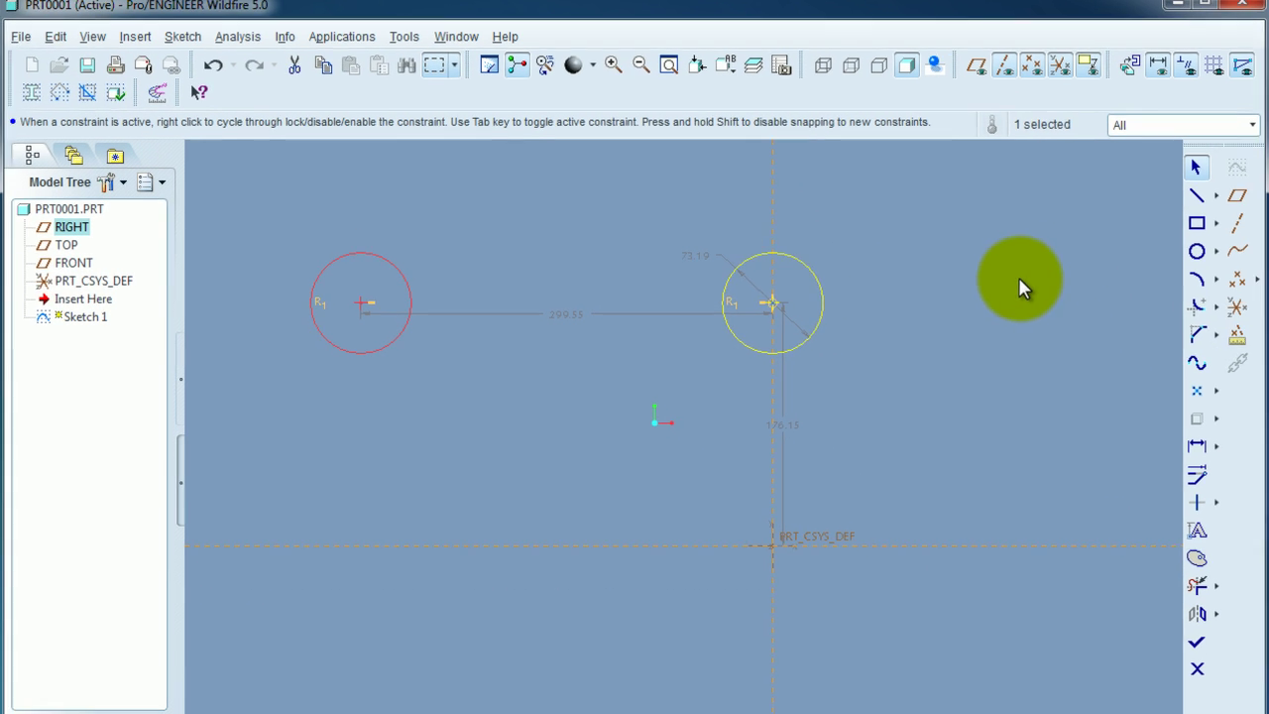
- Draw a tangent line between the two circles, from the underside of the right circle to the top of the left circle
left_click(1211, 196)
left_click(1108, 198)
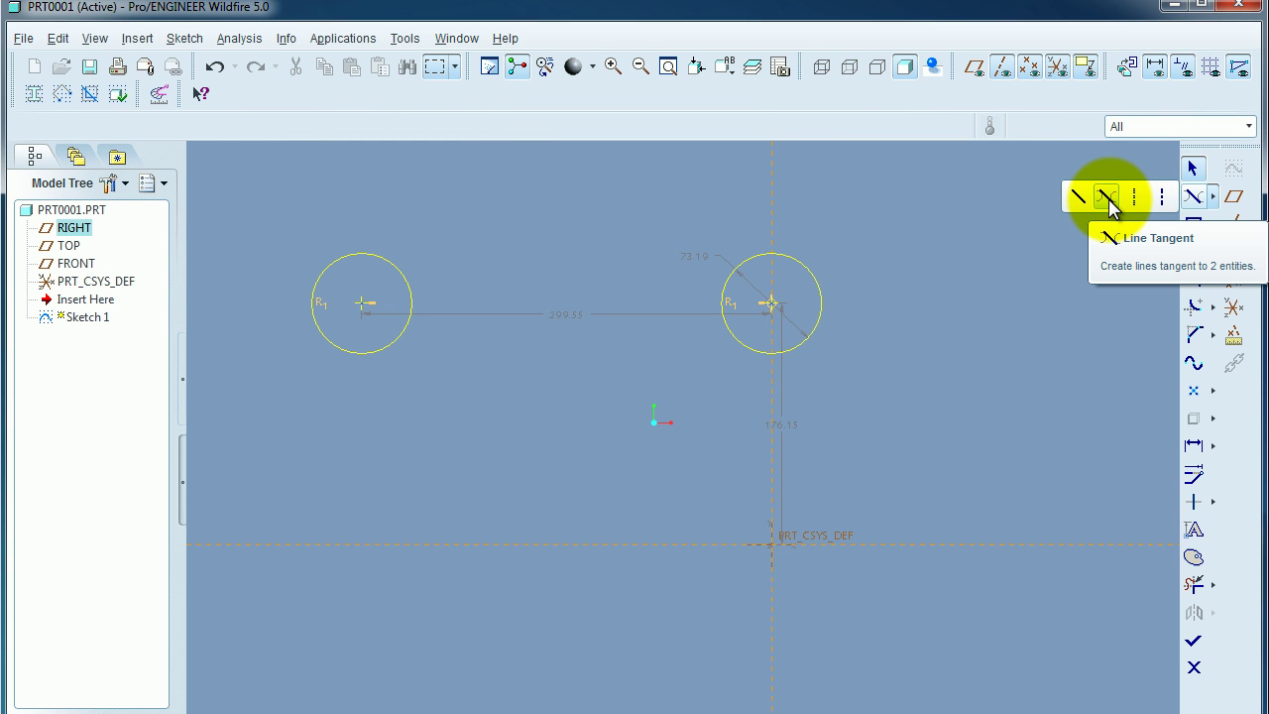
left_click(1108, 199)
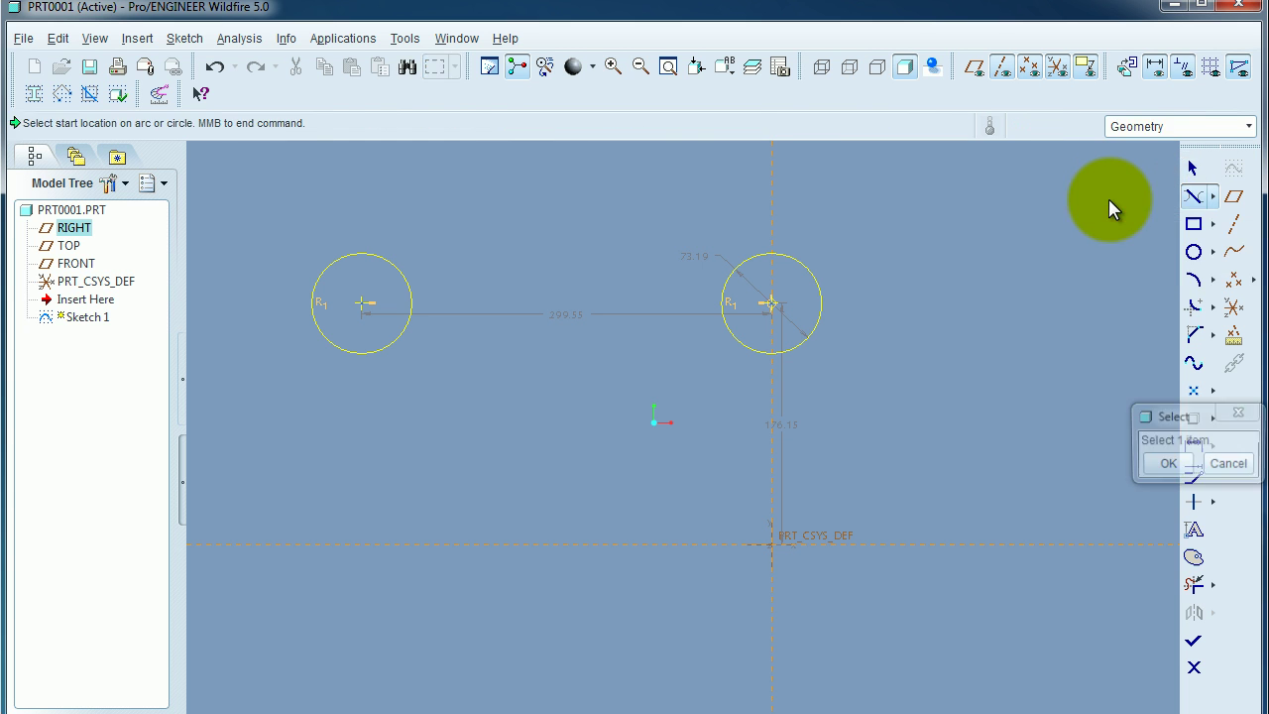
left_click(762, 349)
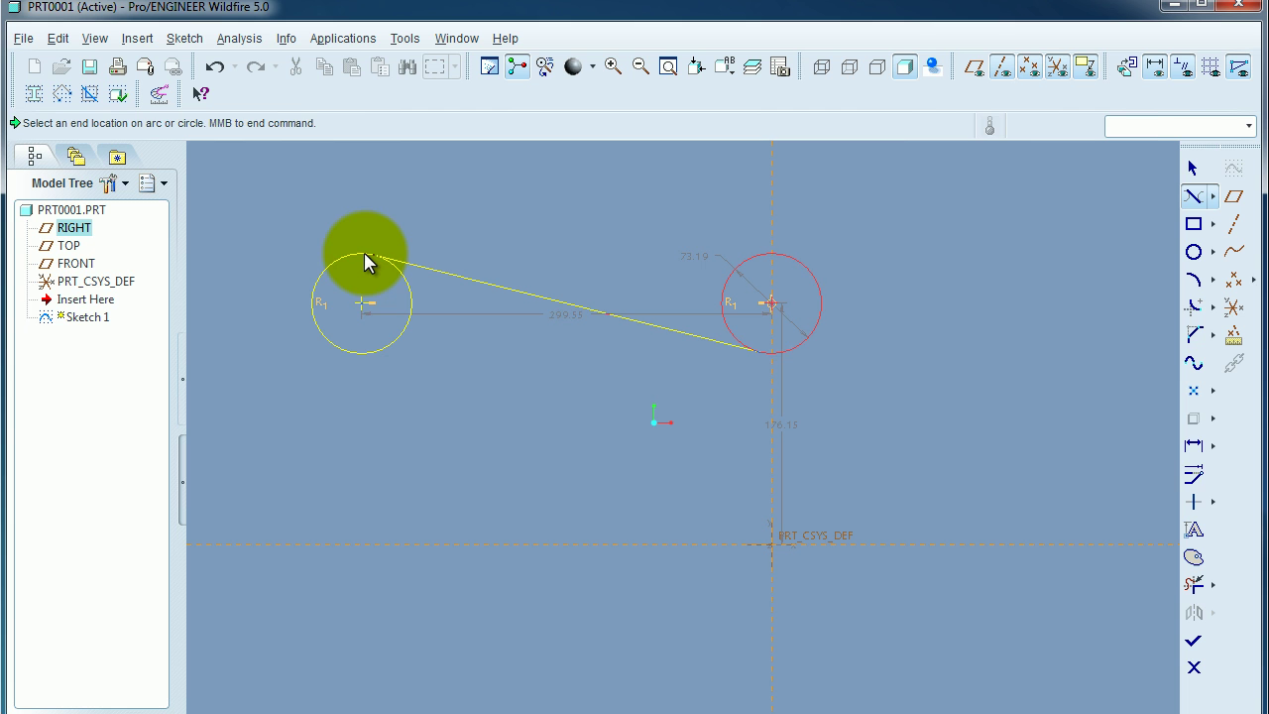
left_click(366, 259)
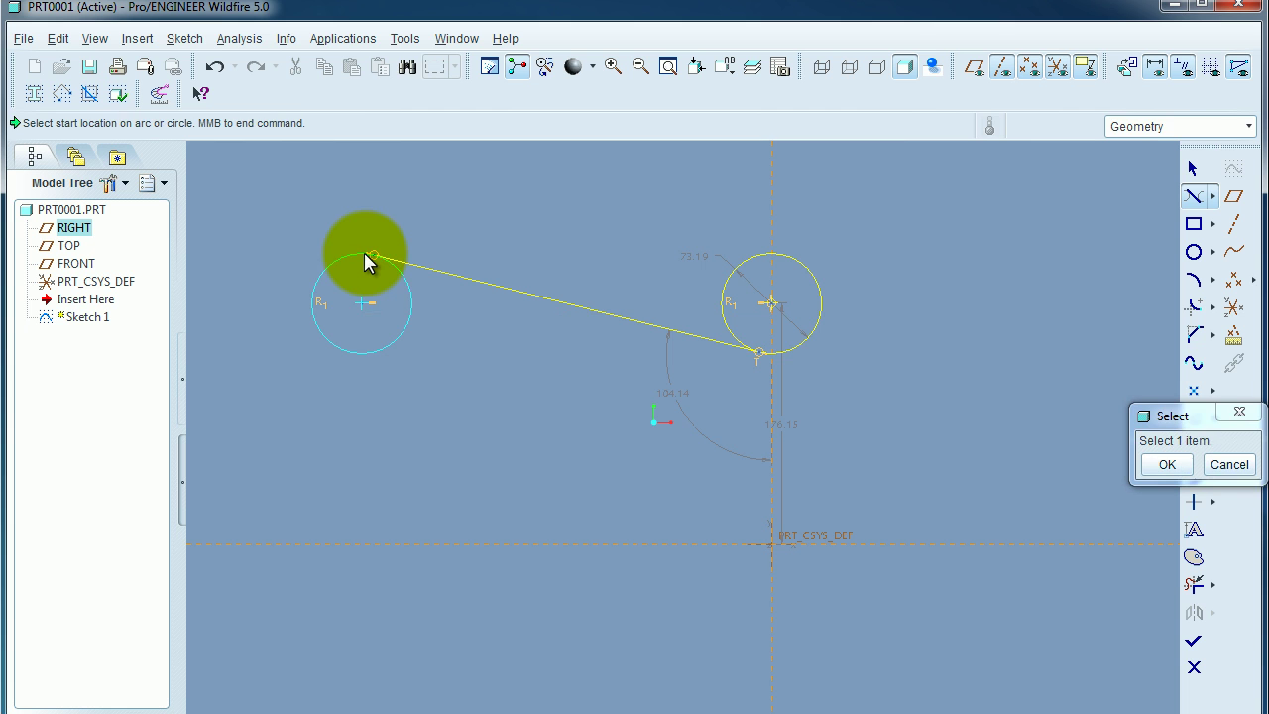
middle_click(545, 371)
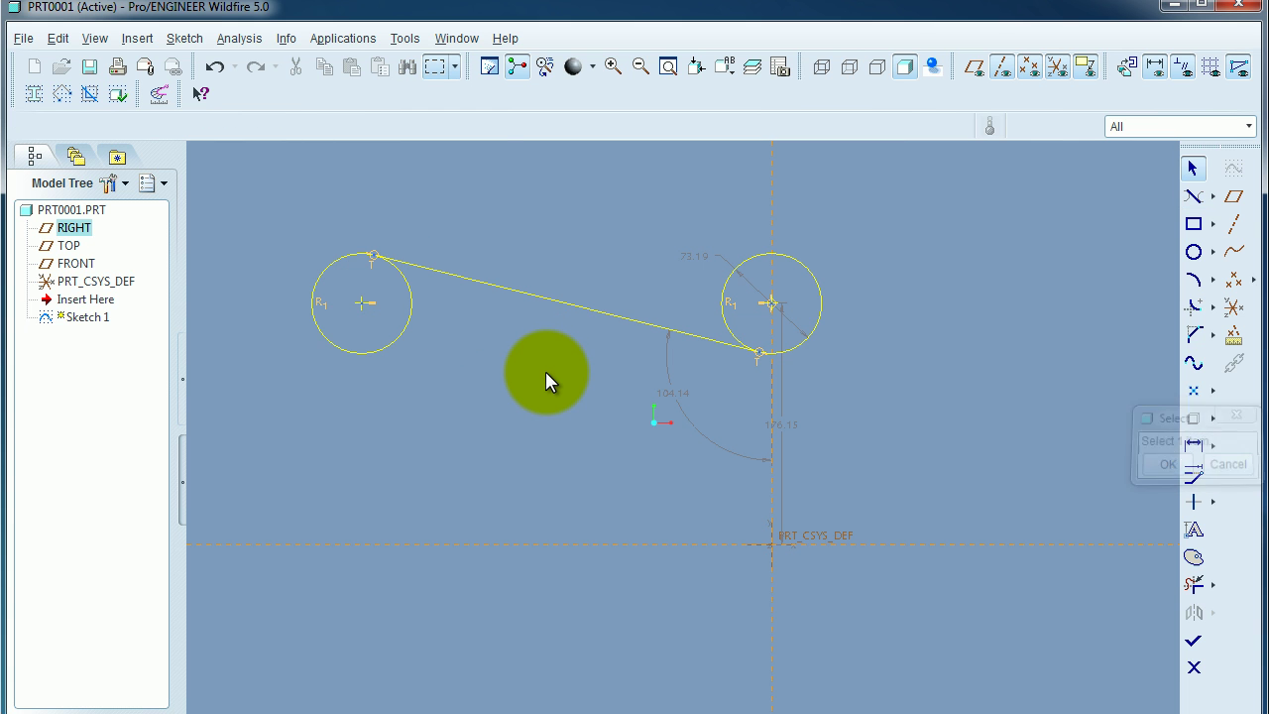
- Undo the tangent line and the left circle, keeping only the right circle
left_click(752, 365)
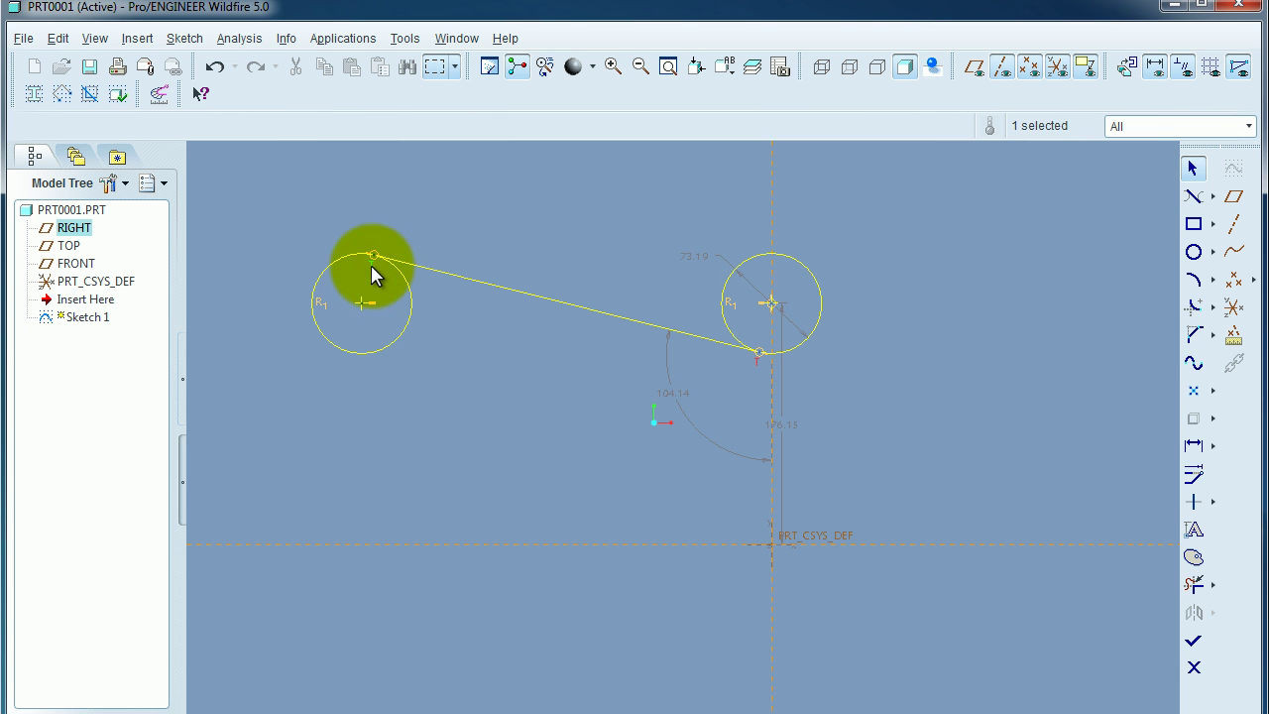
left_click(554, 407)
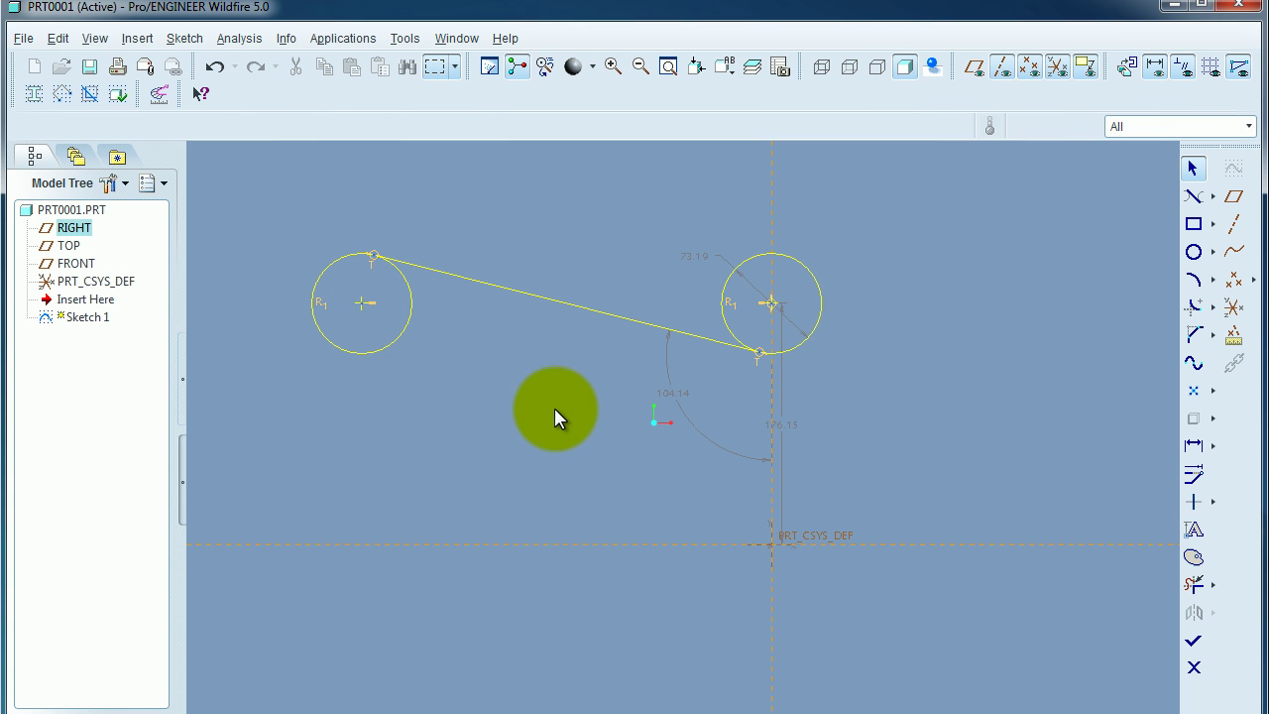
key("Delete")
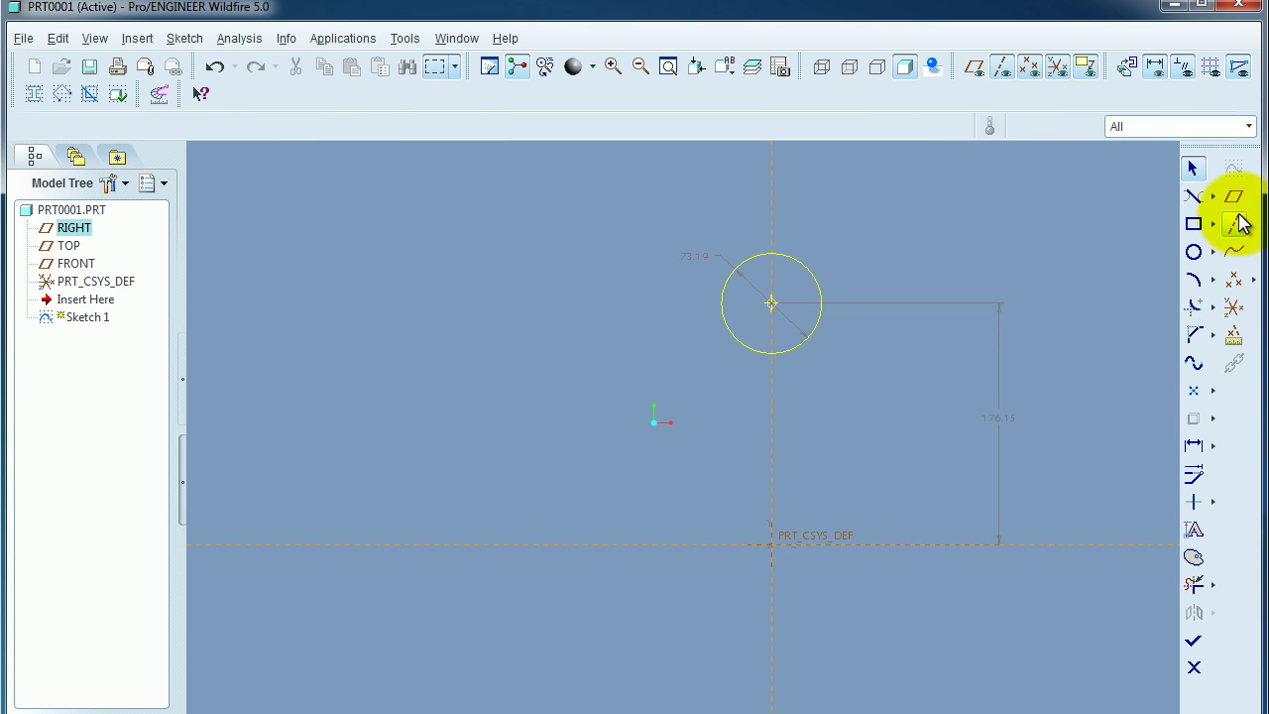
- Sketch two larger circles concentric with the existing circle, and undo all the circles to clear the sketch
left_click(1213, 251)
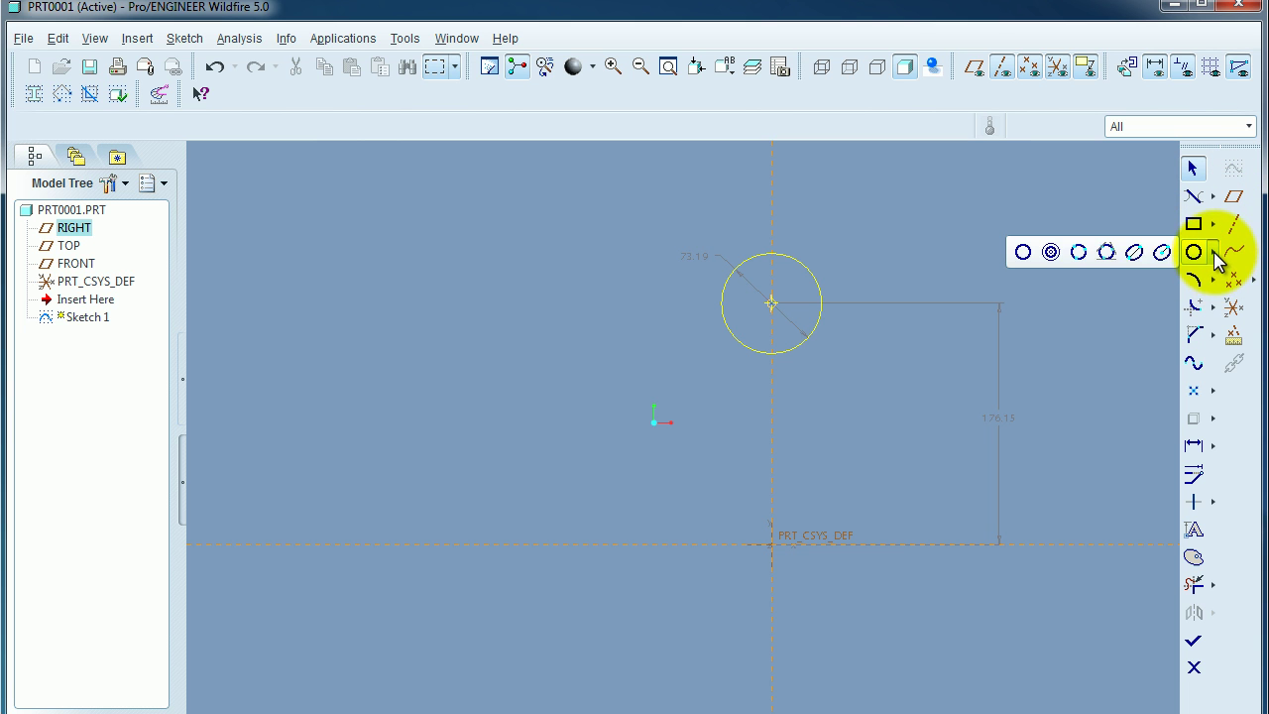
left_click(1050, 252)
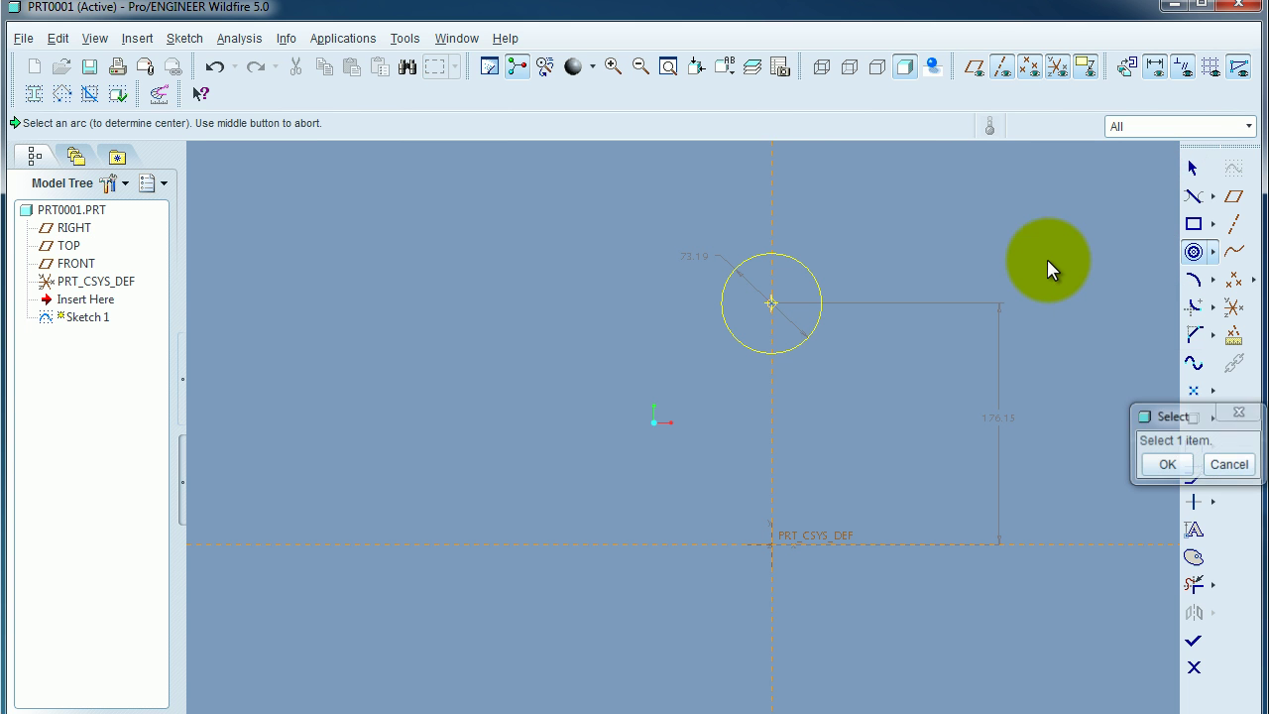
left_click(819, 318)
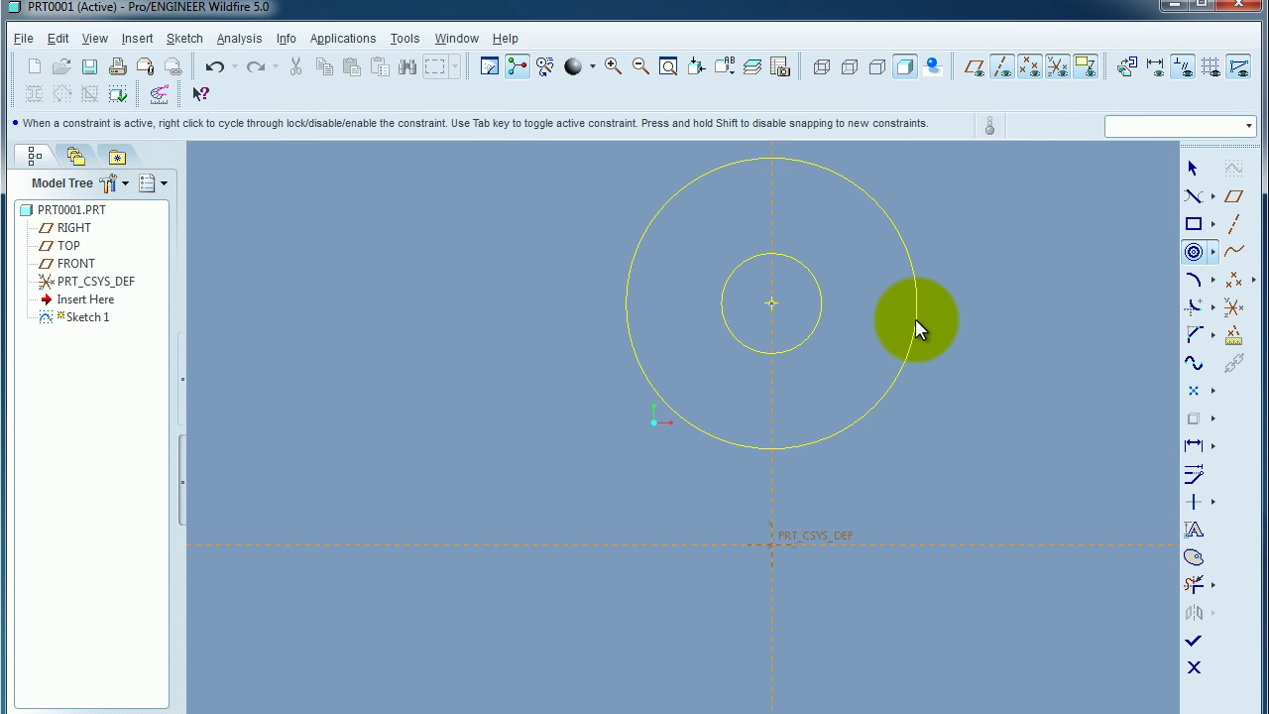
left_click(915, 321)
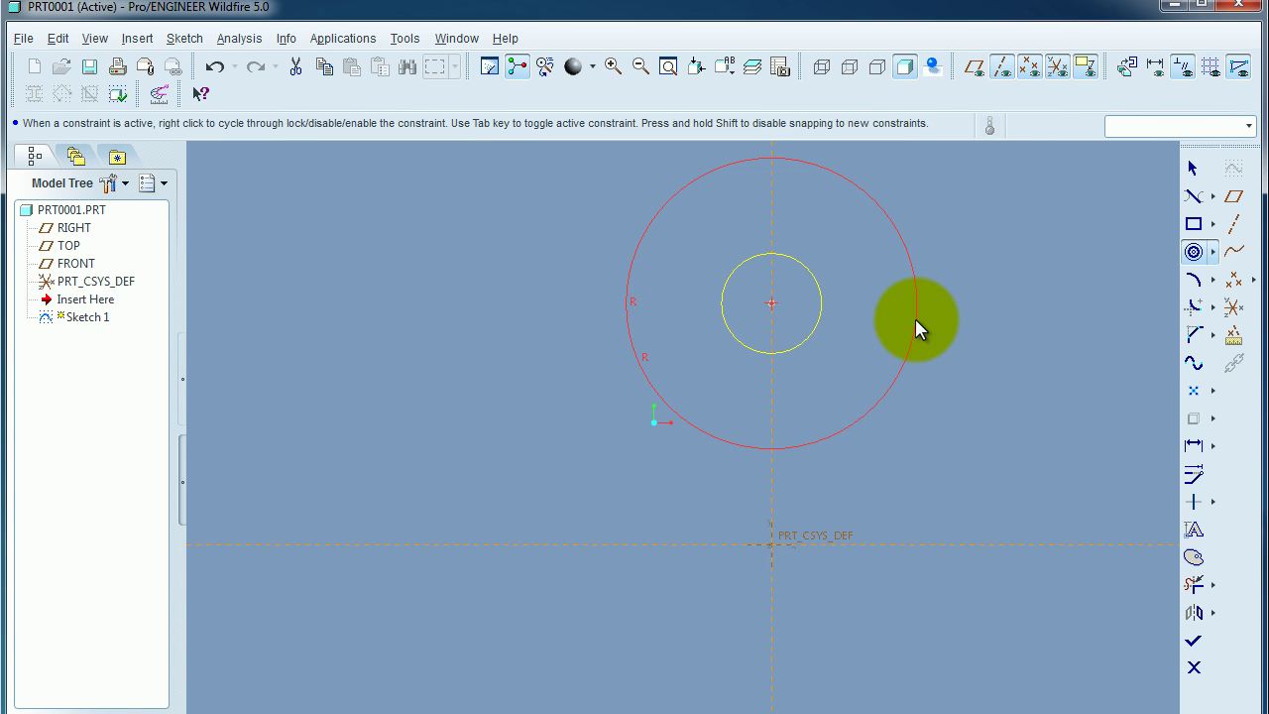
left_click(872, 329)
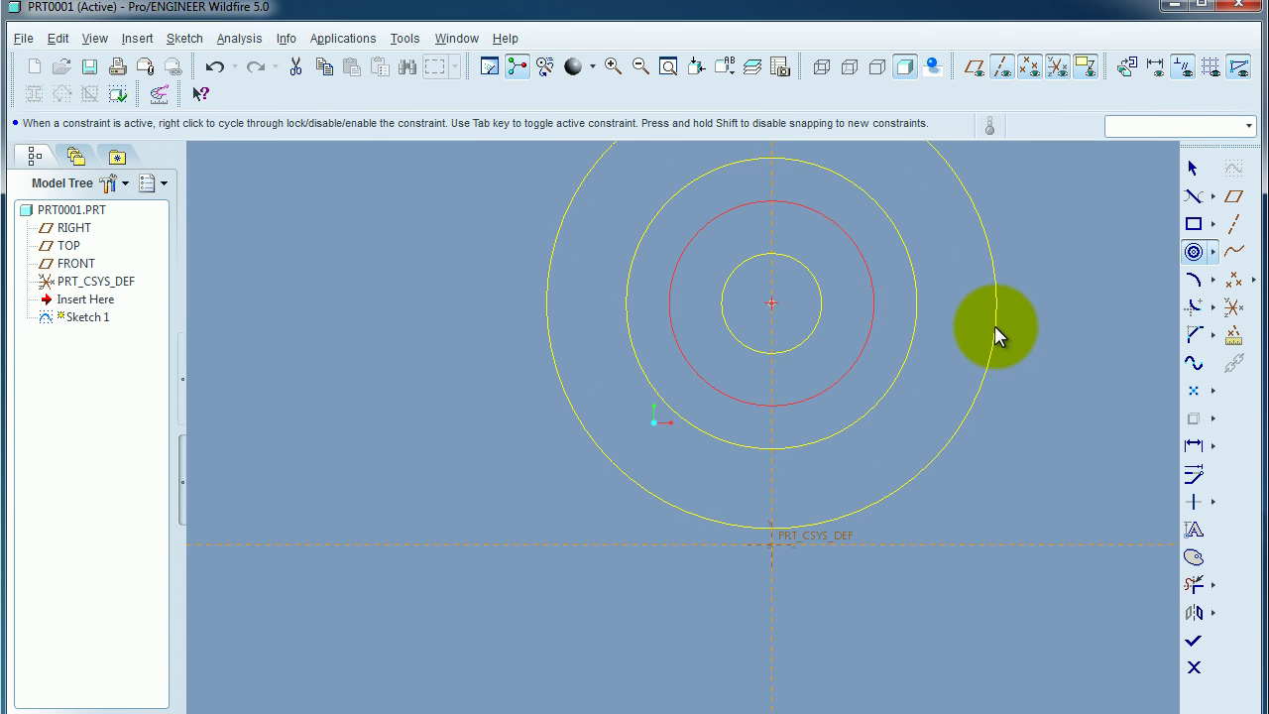
middle_click(996, 335)
key("ctrl+z")
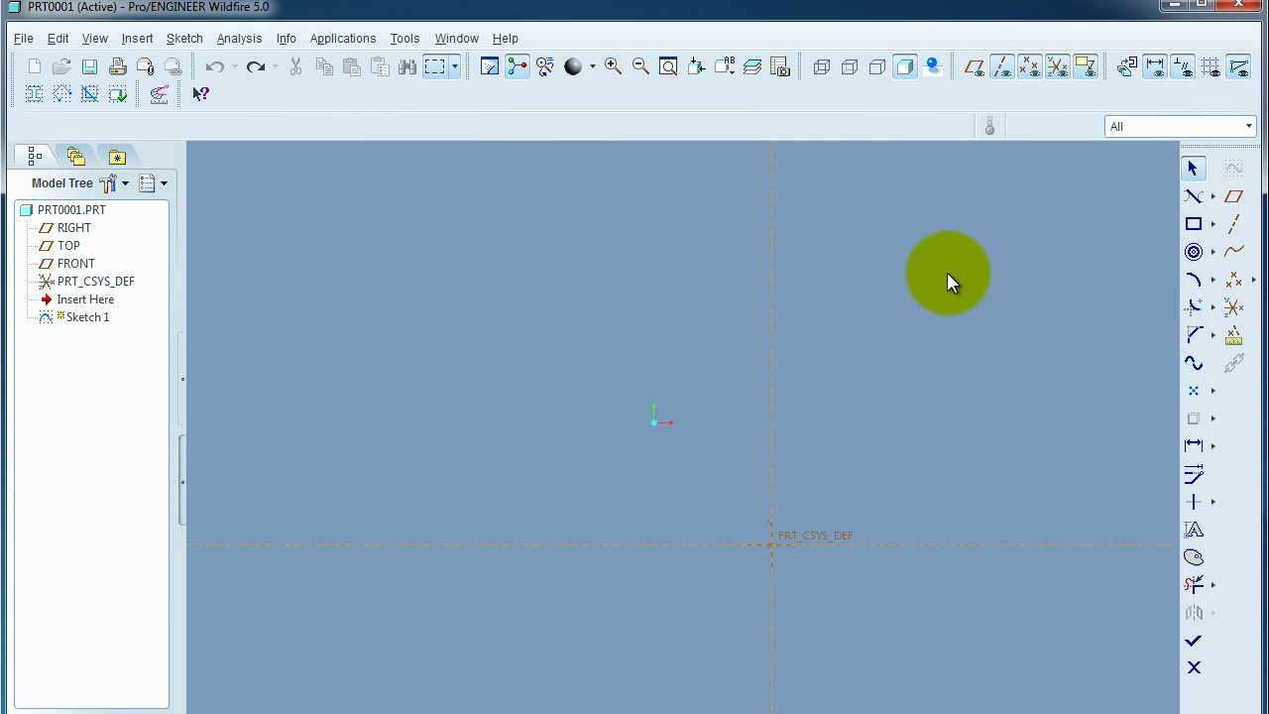
- Sketch a rectangle about 215 wide and 177 high across the vertical reference, with its lower edge about 45 above the origin
left_click(1211, 224)
left_click(1107, 221)
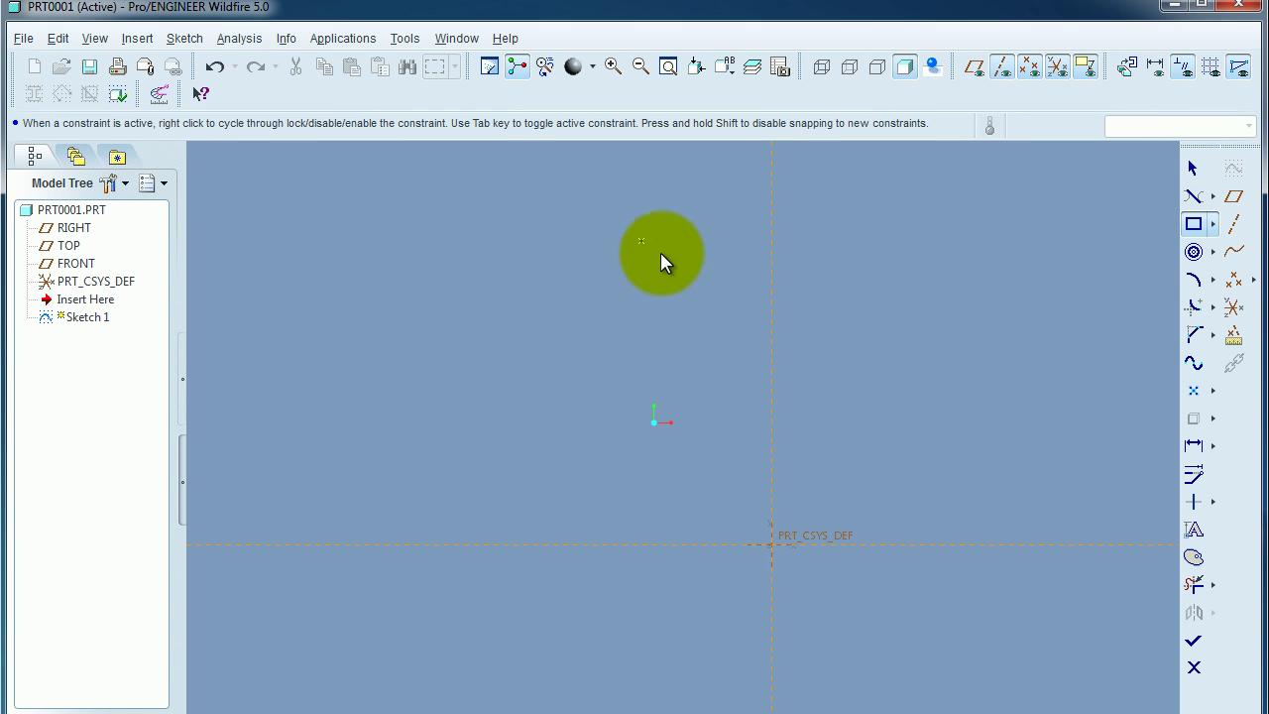
left_click(640, 240)
left_click(934, 482)
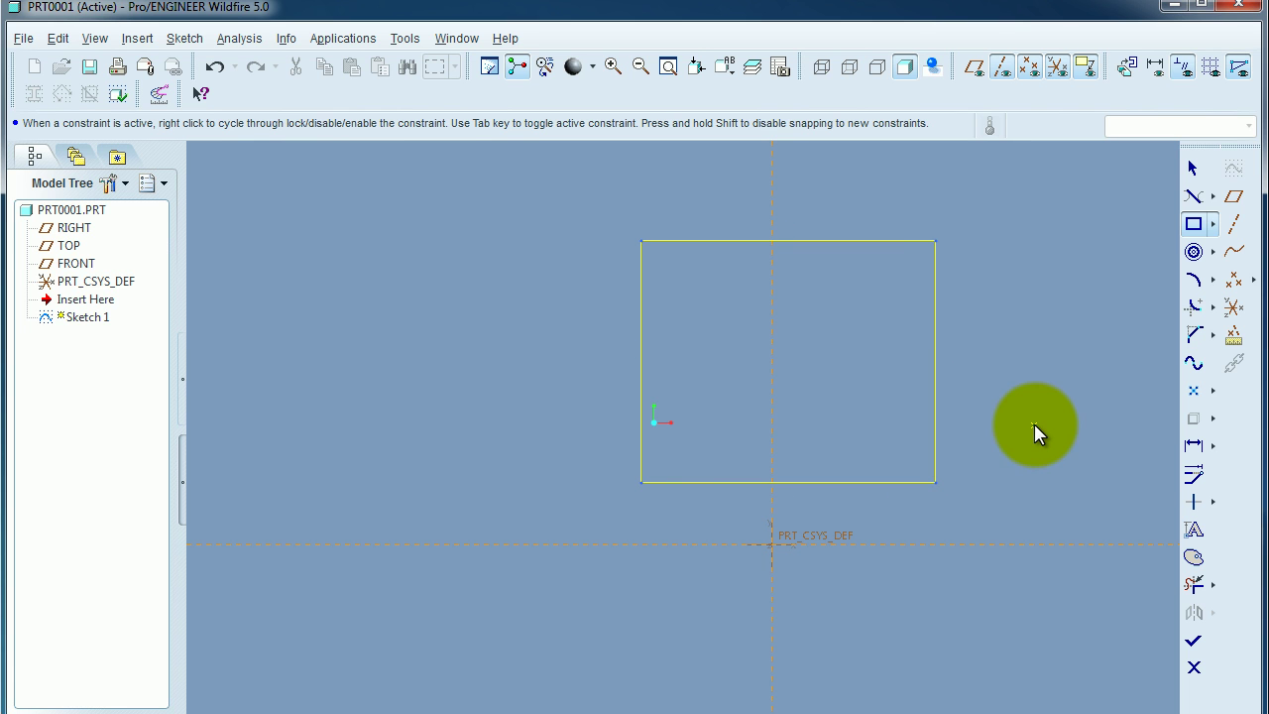
middle_click(1036, 426)
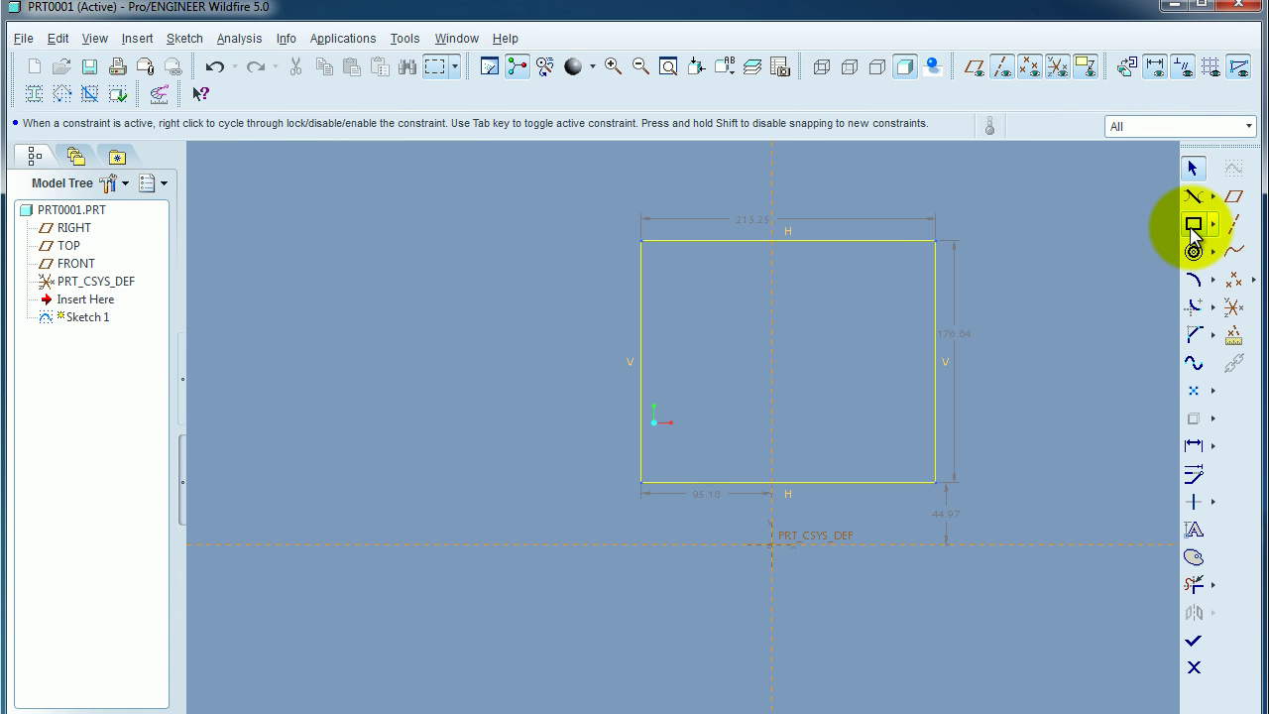
- Sketch a three-point circle through the rectangle's top-edge midpoint, its right edge and its lower-left corner
left_click(1213, 254)
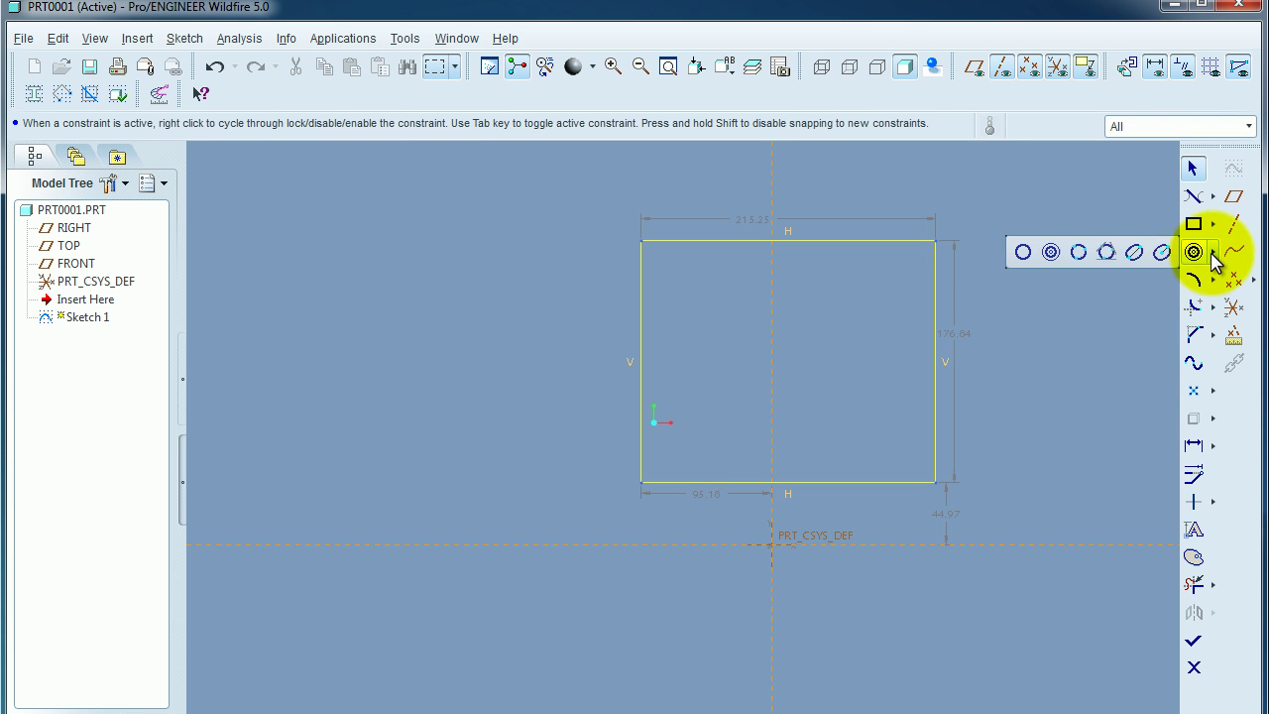
left_click(1079, 252)
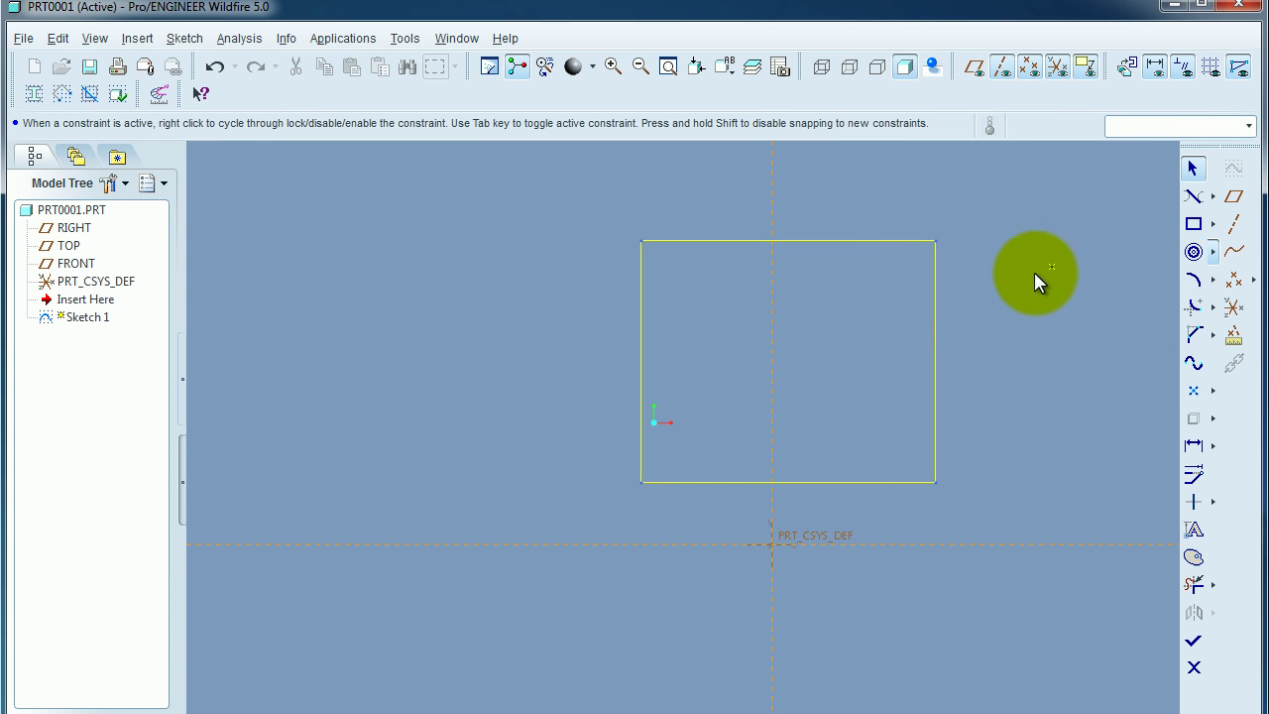
left_click(789, 245)
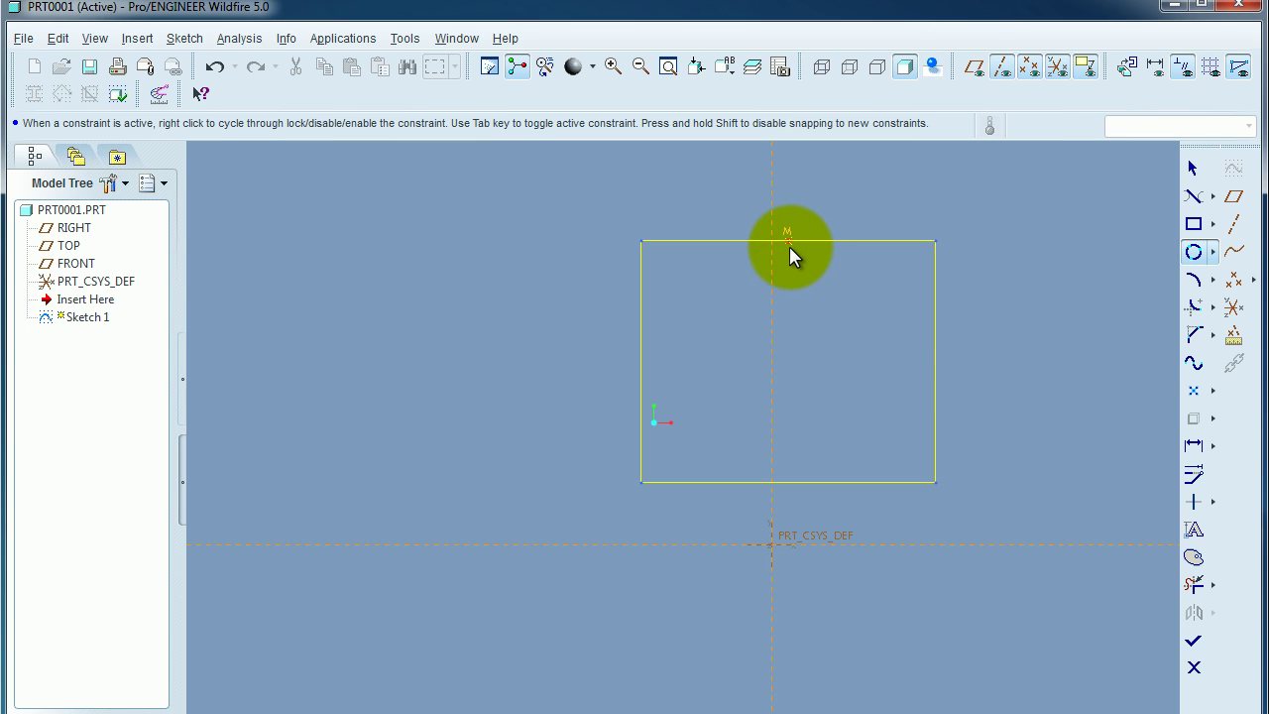
left_click(938, 366)
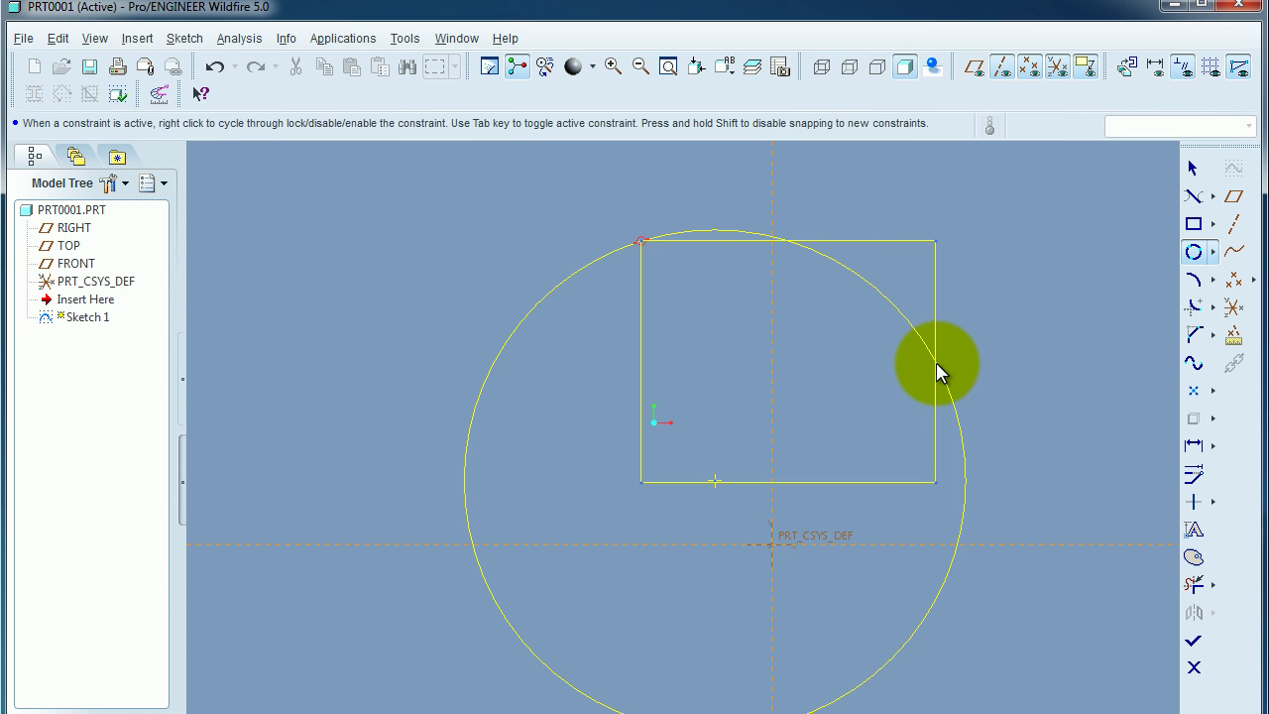
left_click(643, 480)
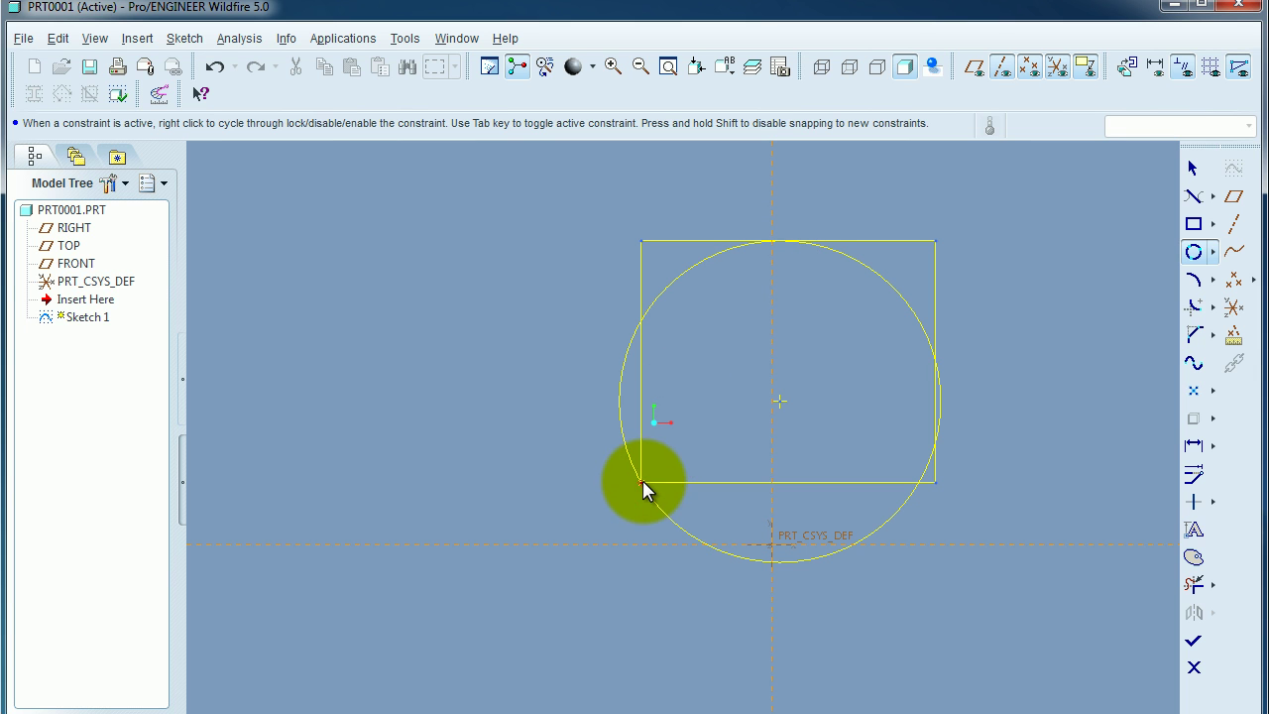
middle_click(1027, 466)
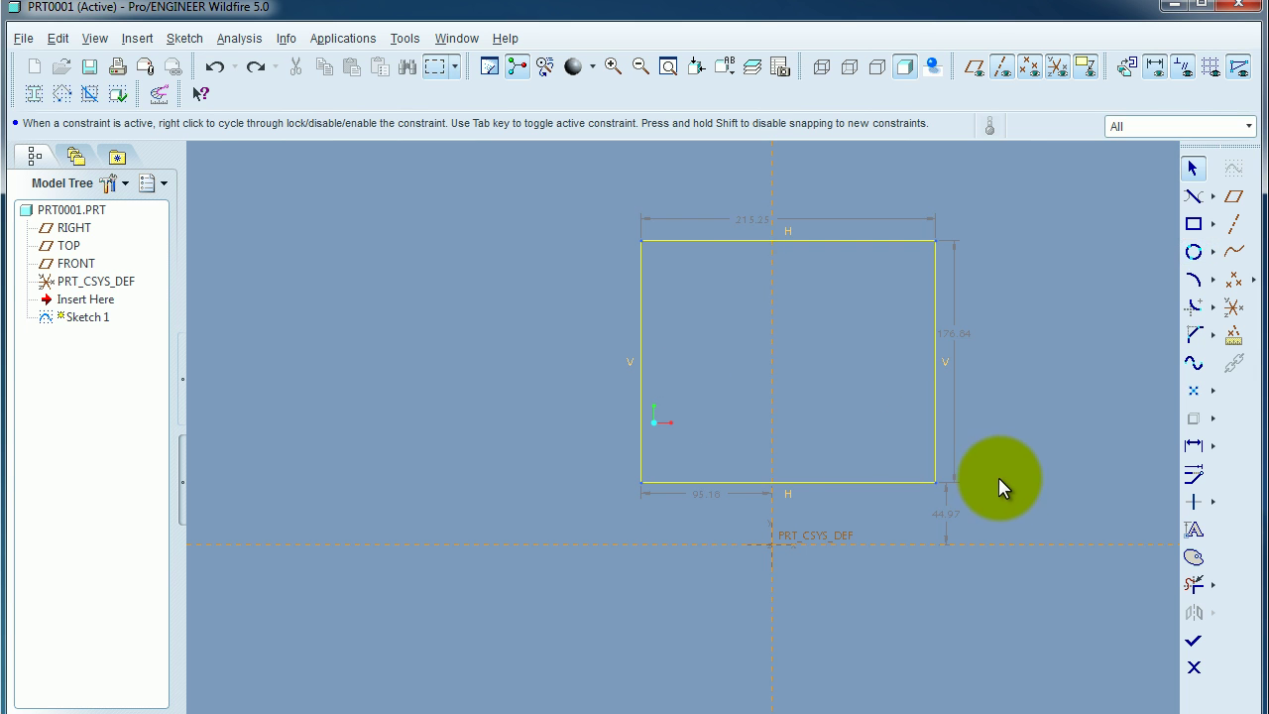
- Undo the rectangle to clear the sketch
left_click(785, 241)
left_click(1125, 303)
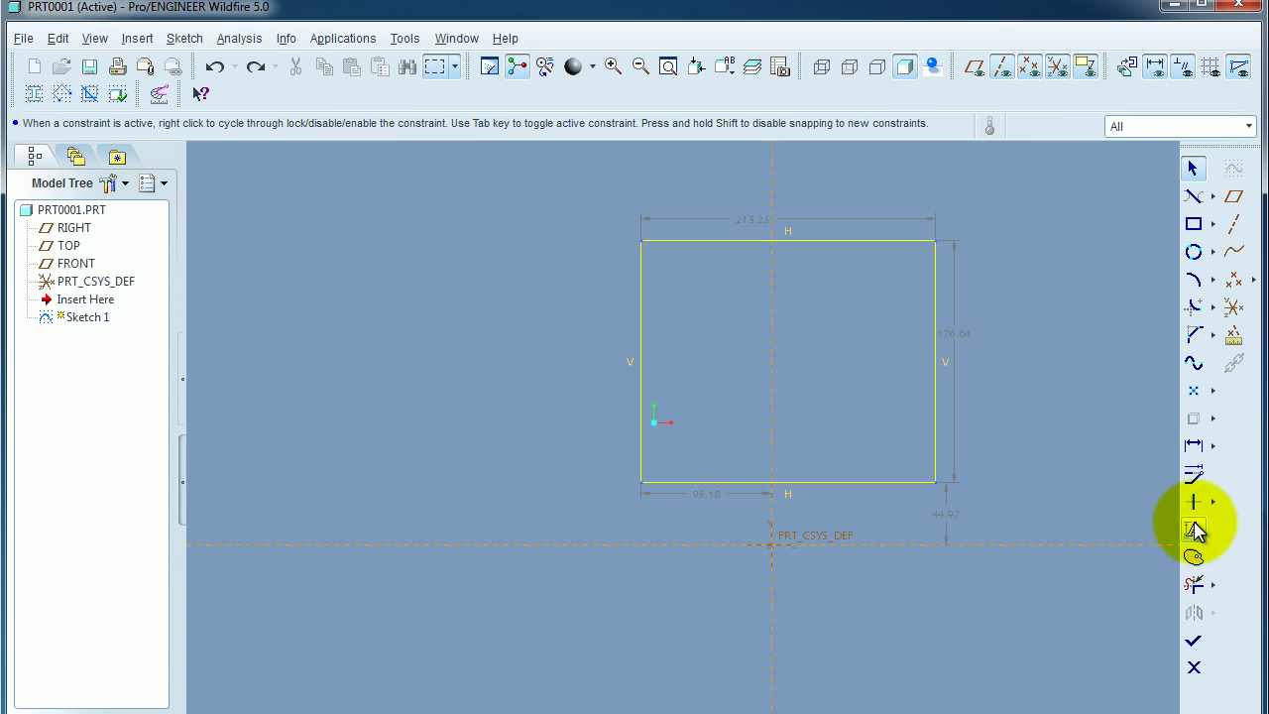
left_click(1212, 252)
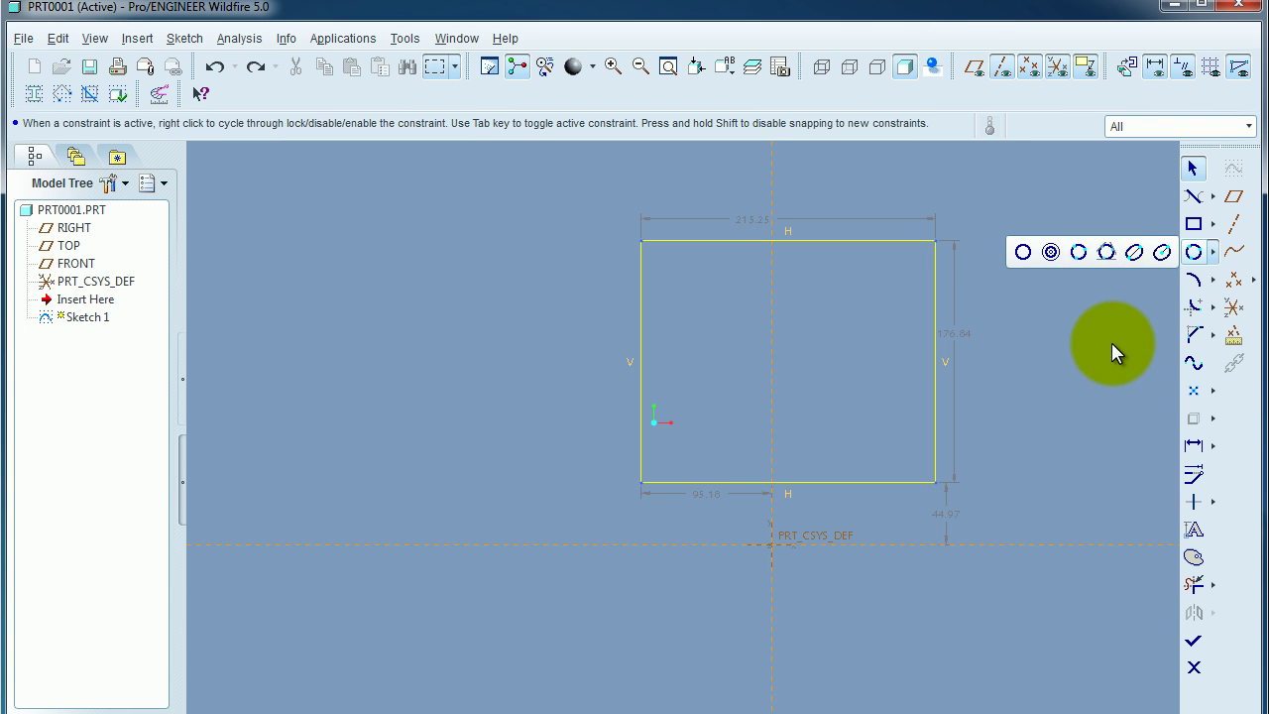
left_click(1003, 309)
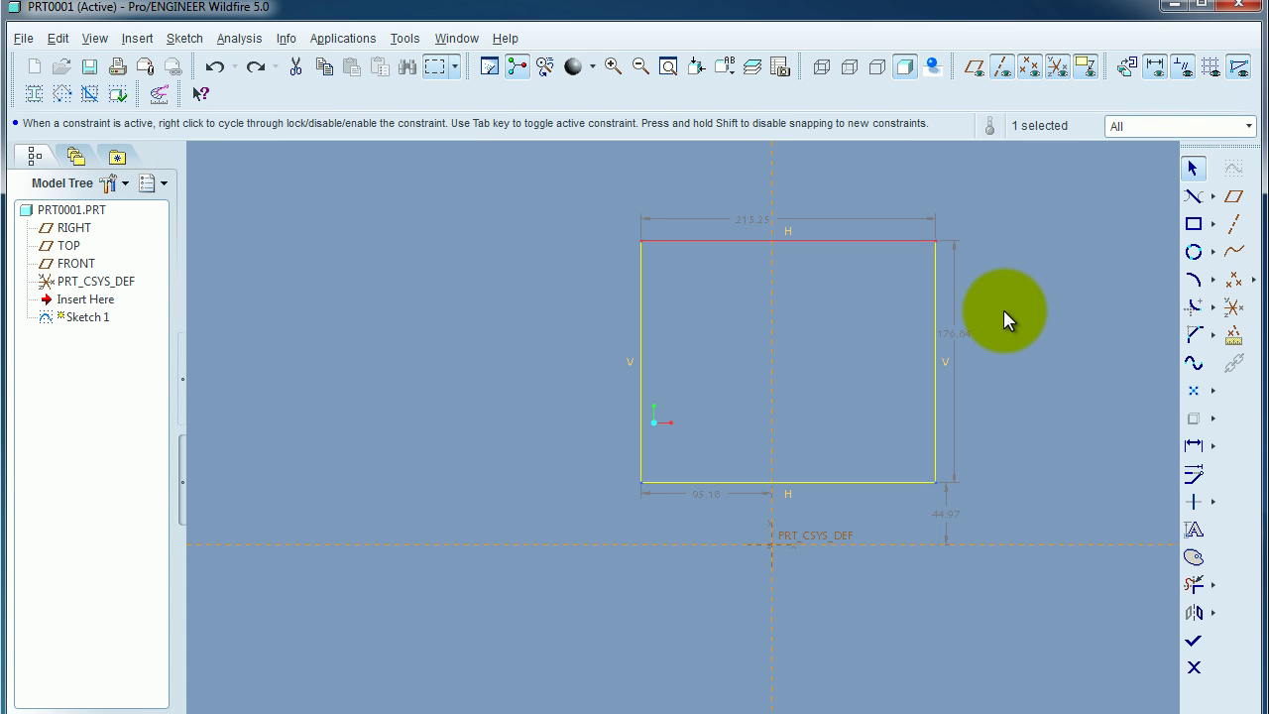
key("ctrl+z")
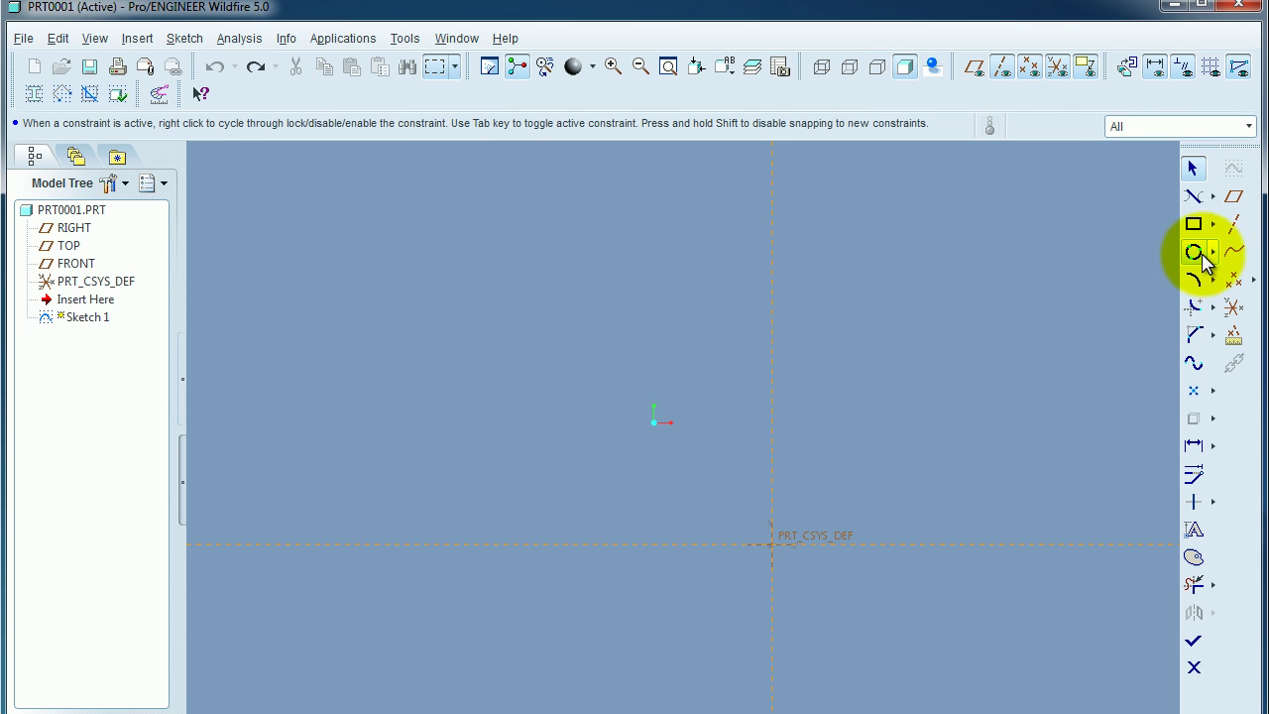
- Sketch a closed triangle of three lines with a horizontal base about 334 long, about 27 above the origin, and its apex about 242 above it
left_click(1211, 196)
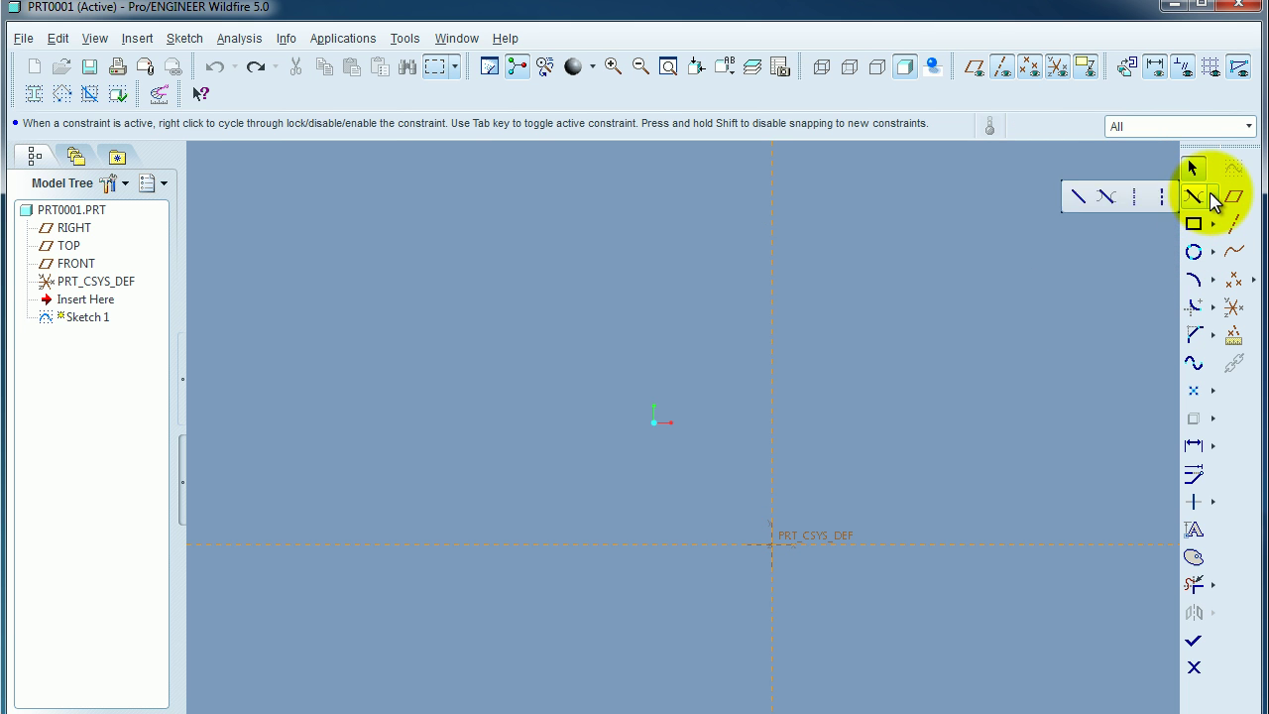
left_click(1086, 196)
left_click(505, 213)
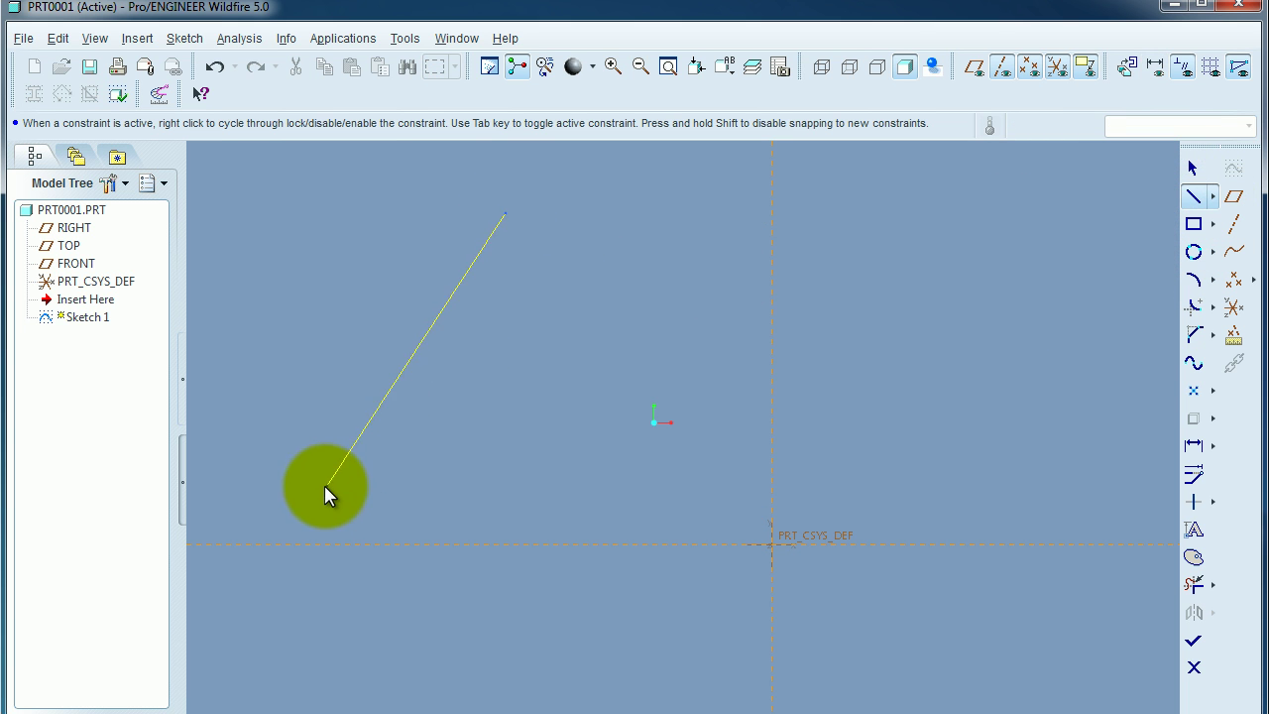
left_click(302, 506)
left_click(759, 506)
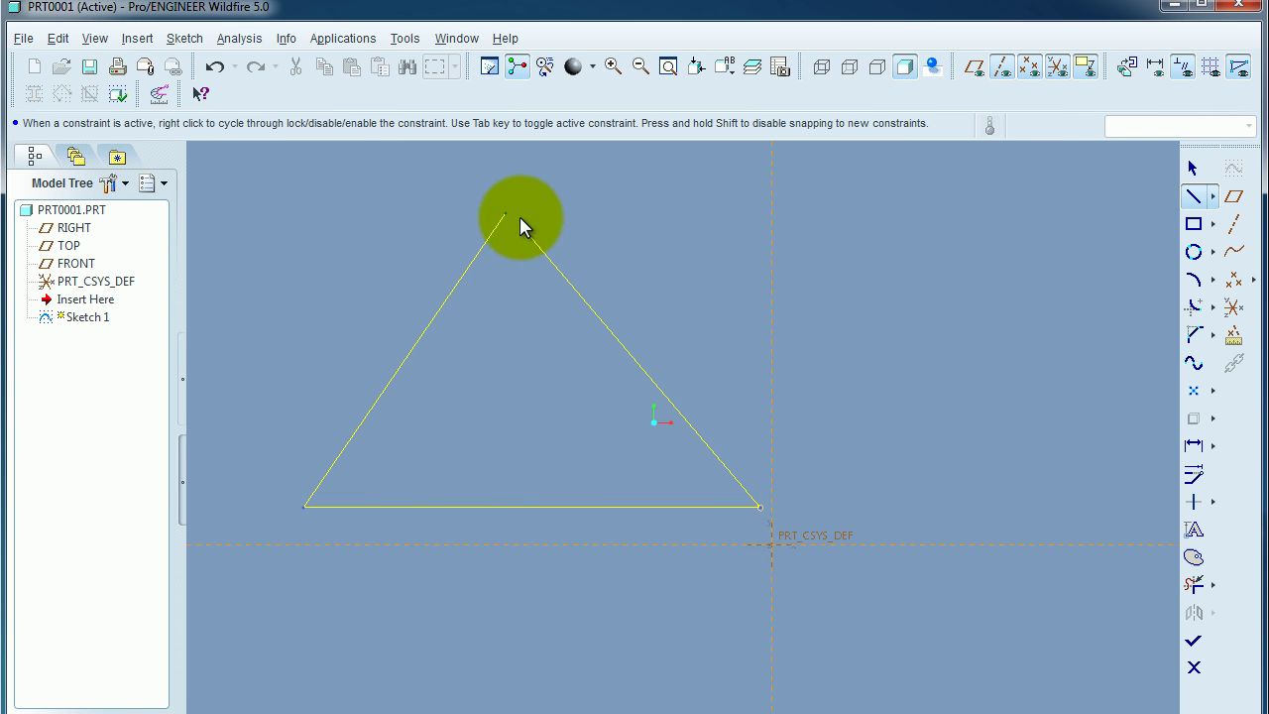
left_click(506, 213)
middle_click(612, 212)
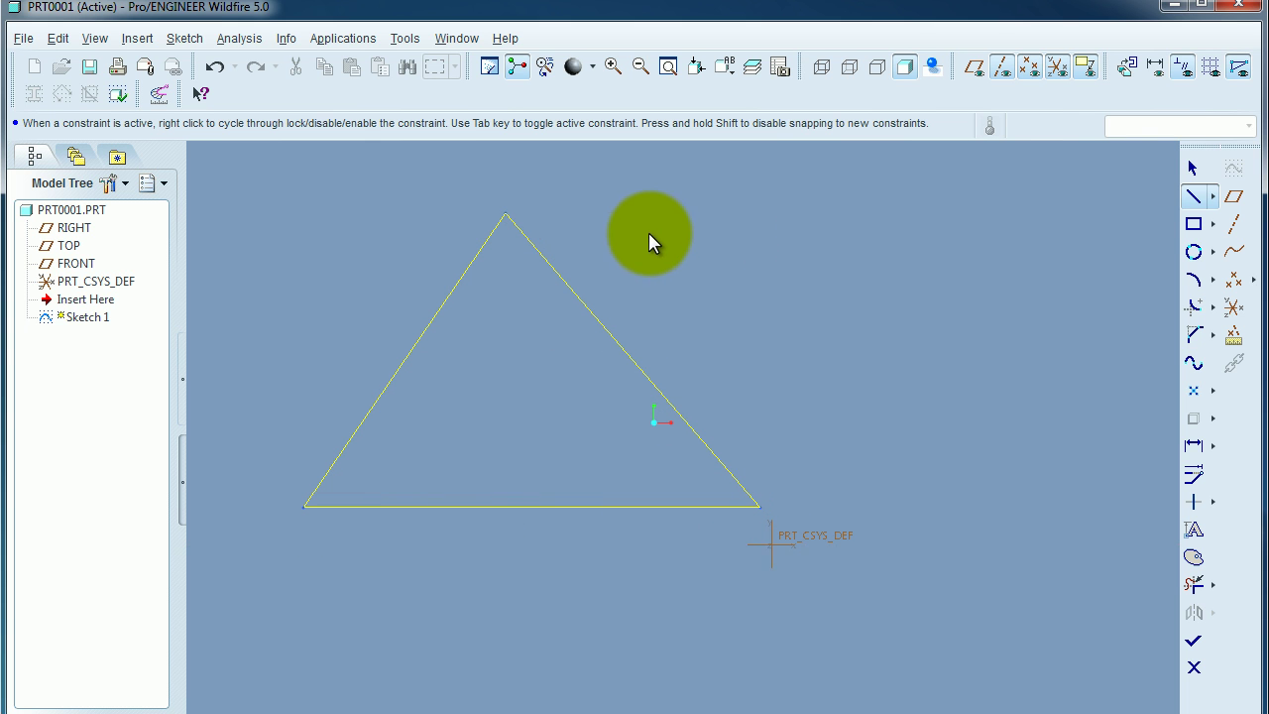
- Sketch a circle inside the triangle that is tangent to all three of its sides
left_click(1212, 251)
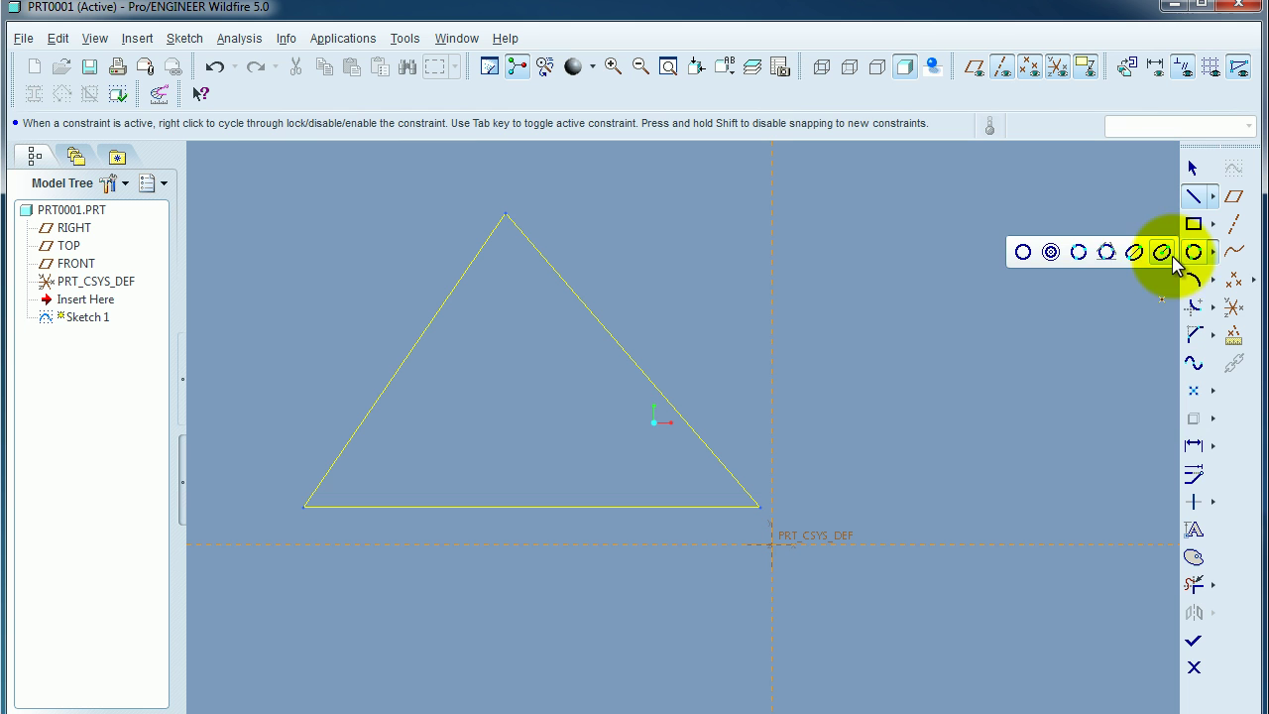
left_click(1108, 253)
left_click(433, 321)
left_click(612, 339)
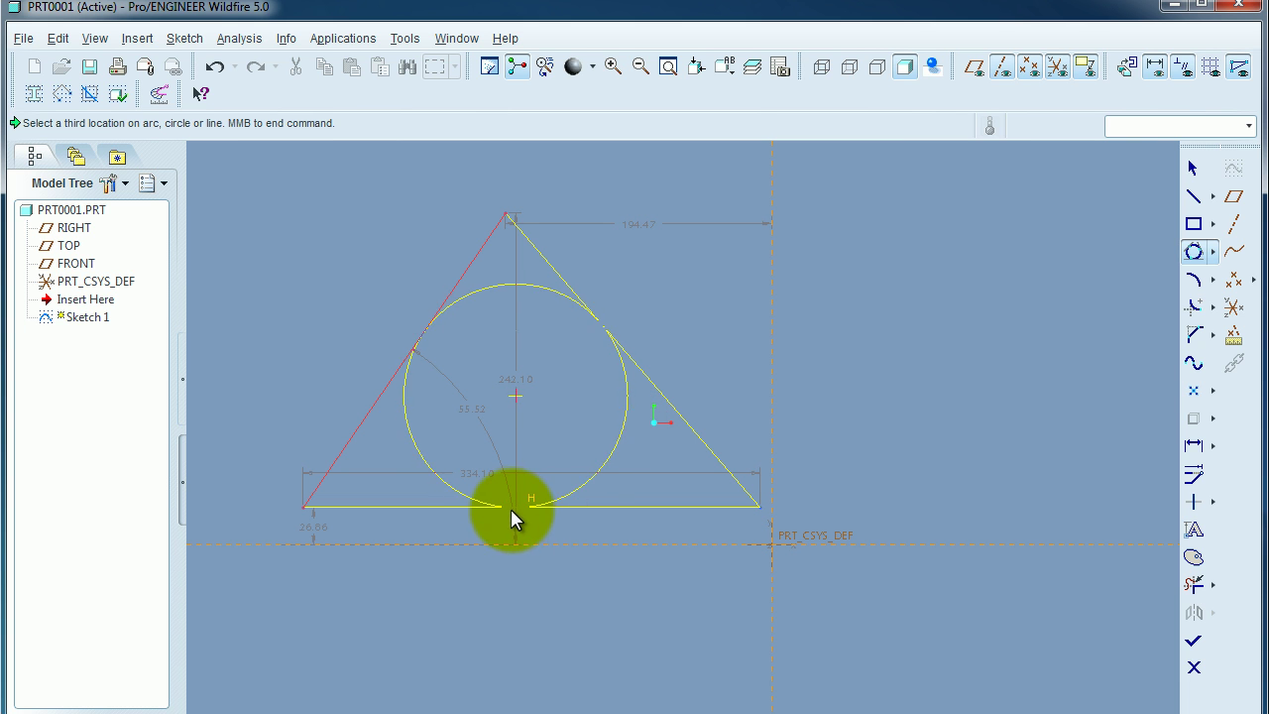
left_click(621, 505)
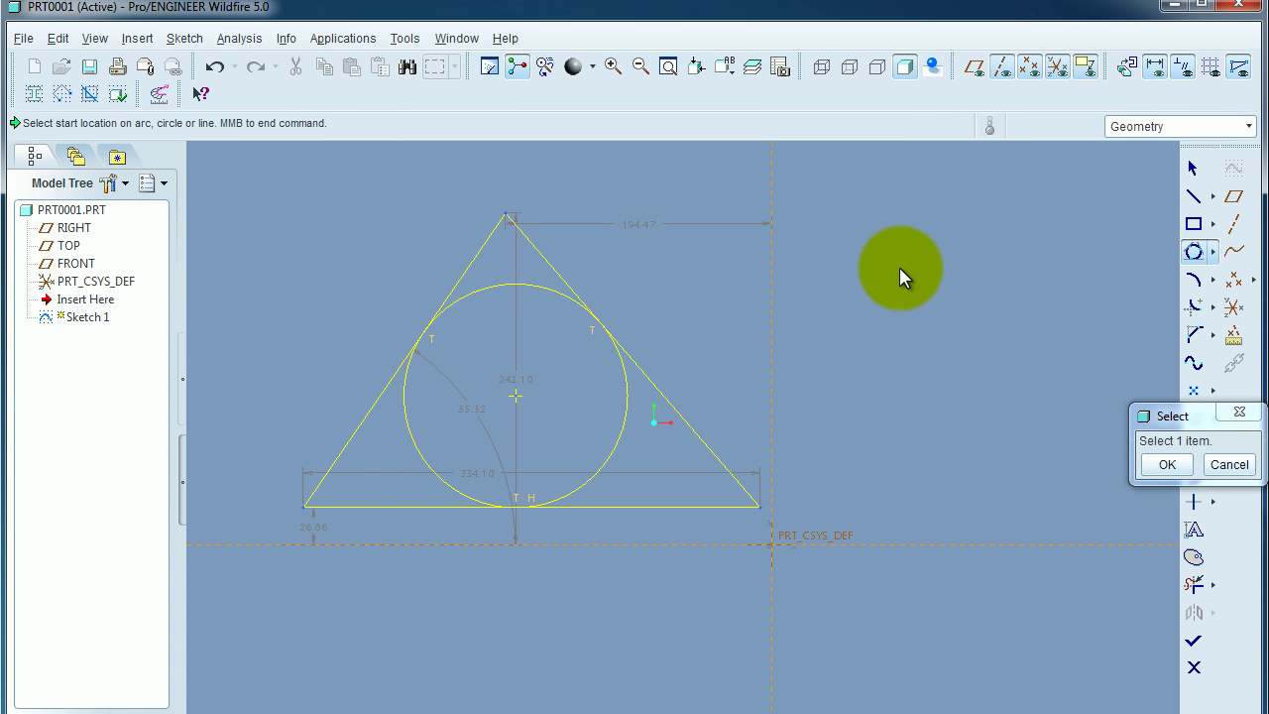
middle_click(899, 266)
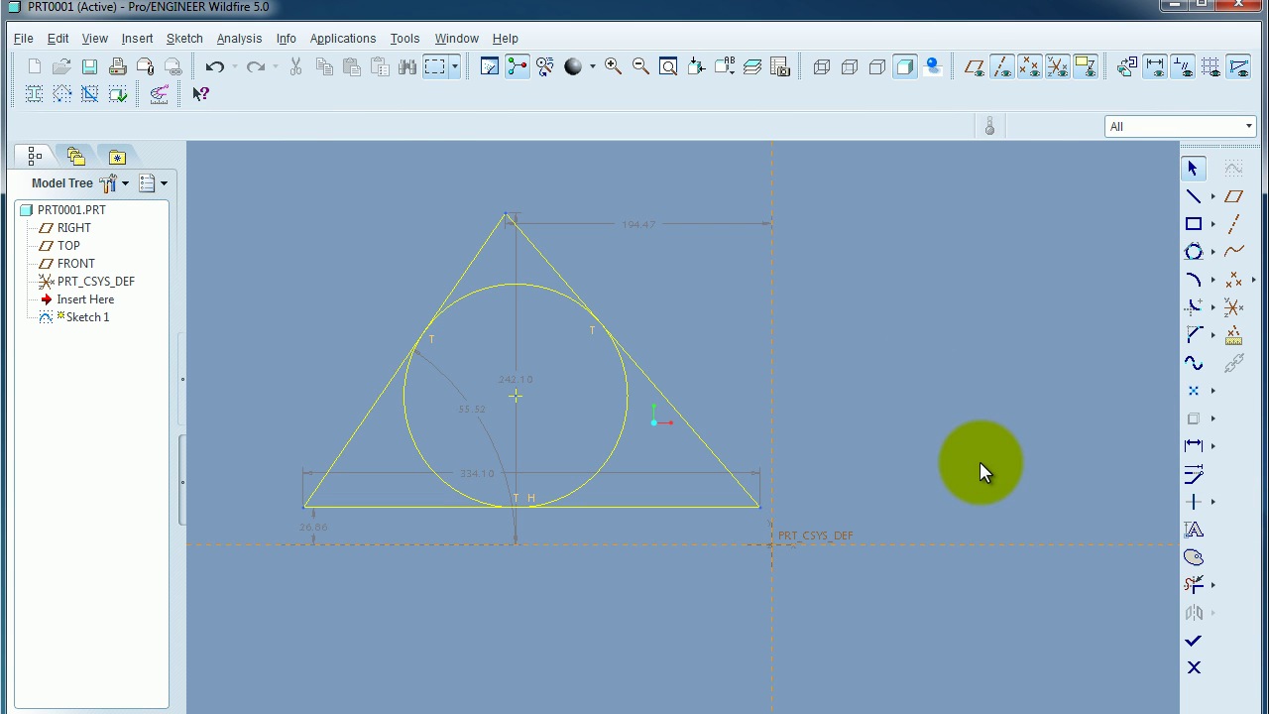
- Undo the tangent circle and the triangle to clear the sketch
left_click(610, 458)
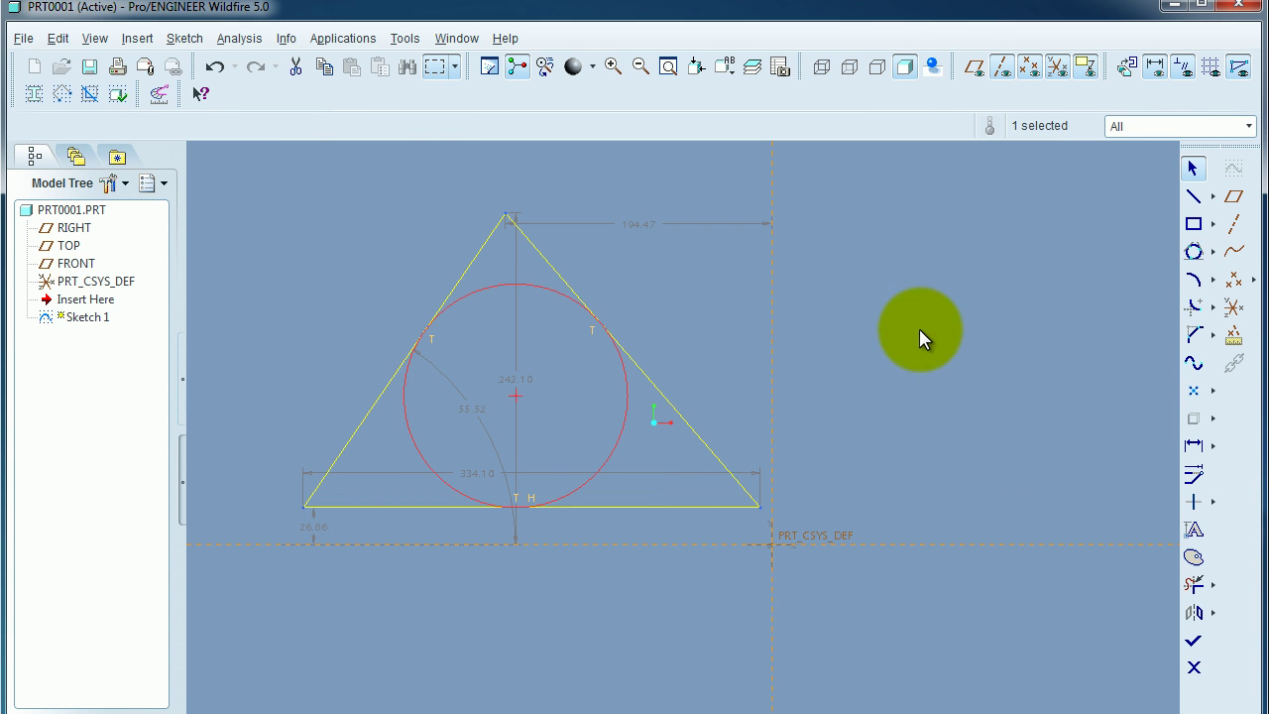
scroll(299, 317, "down", 1)
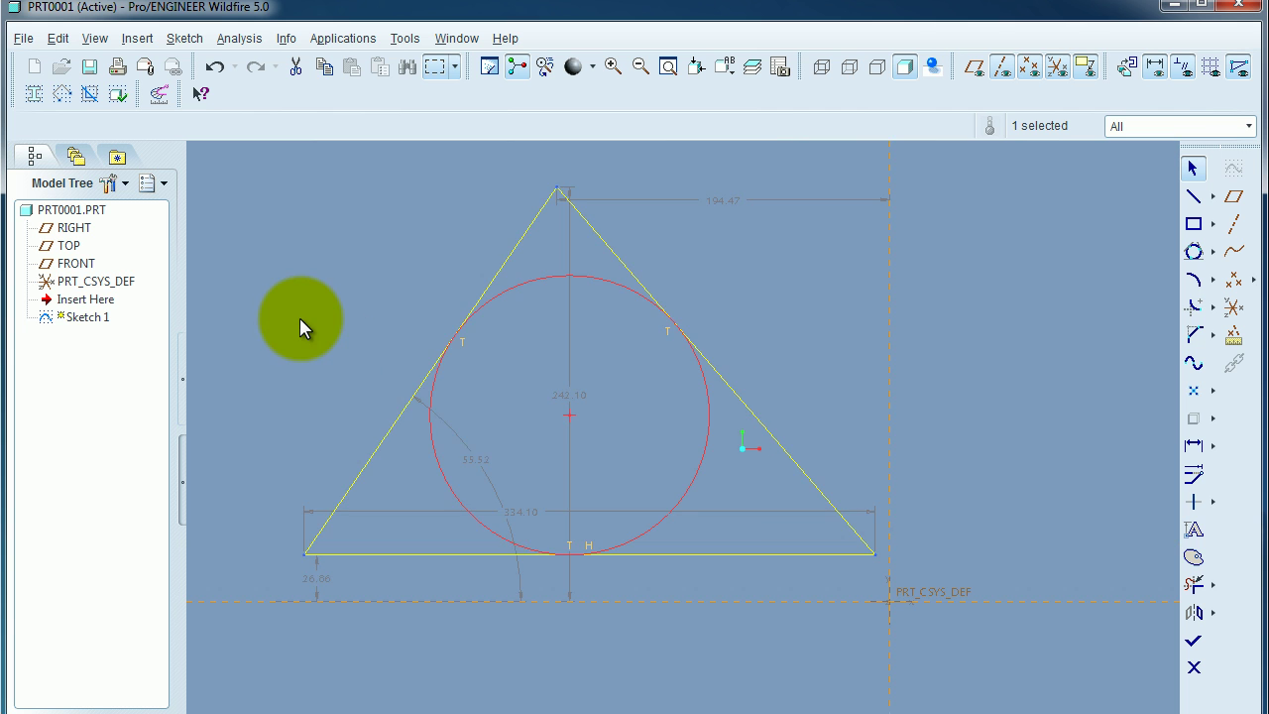
scroll(402, 447, "up", 1)
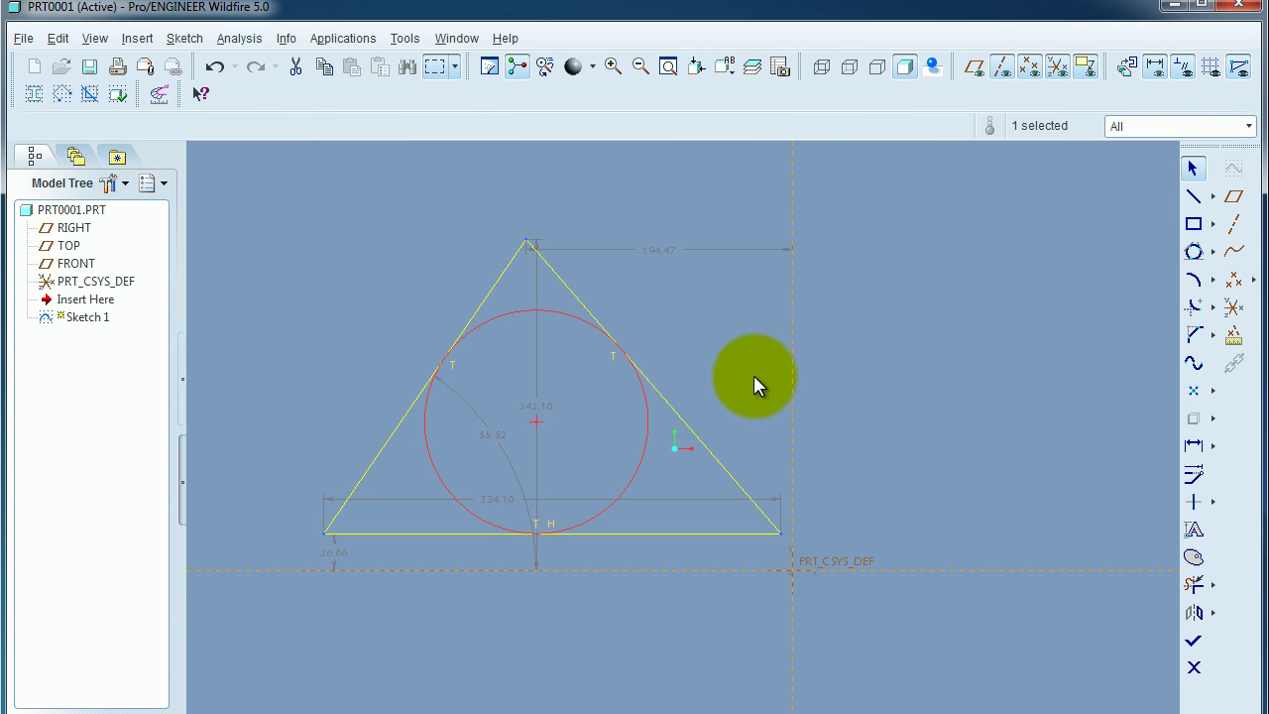
left_click(852, 332)
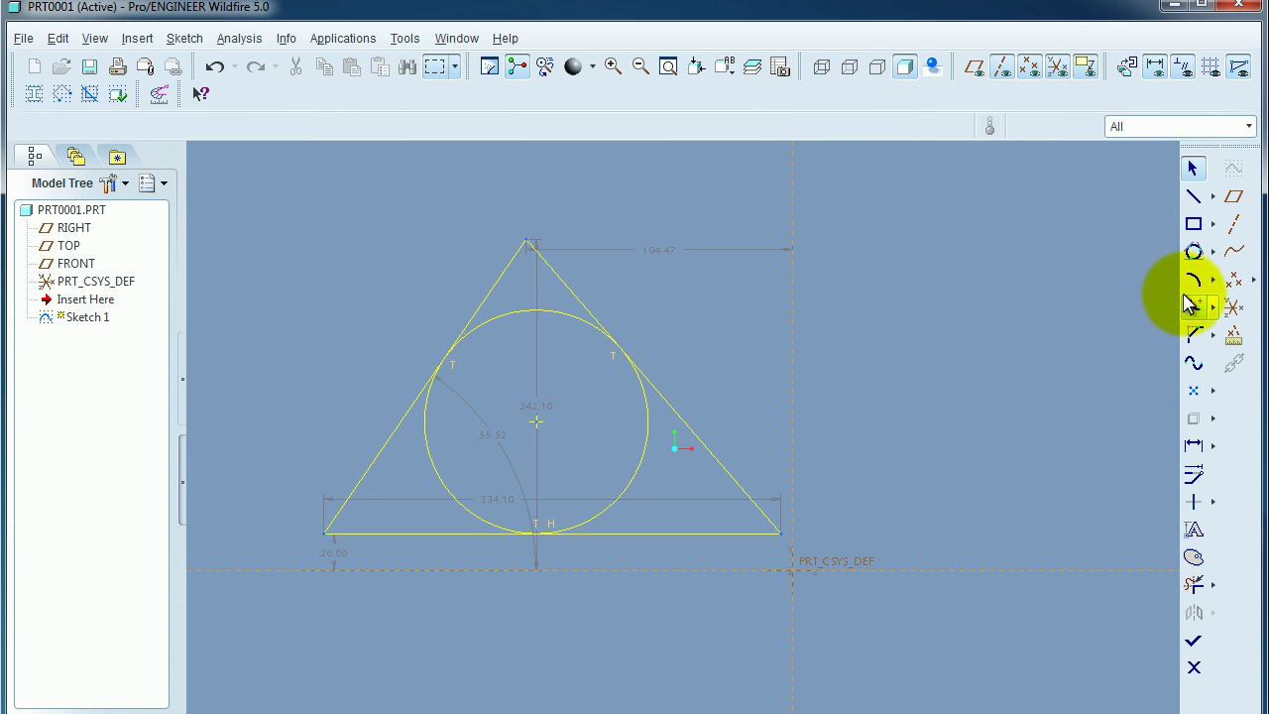
left_click(1212, 254)
key("ctrl+z")
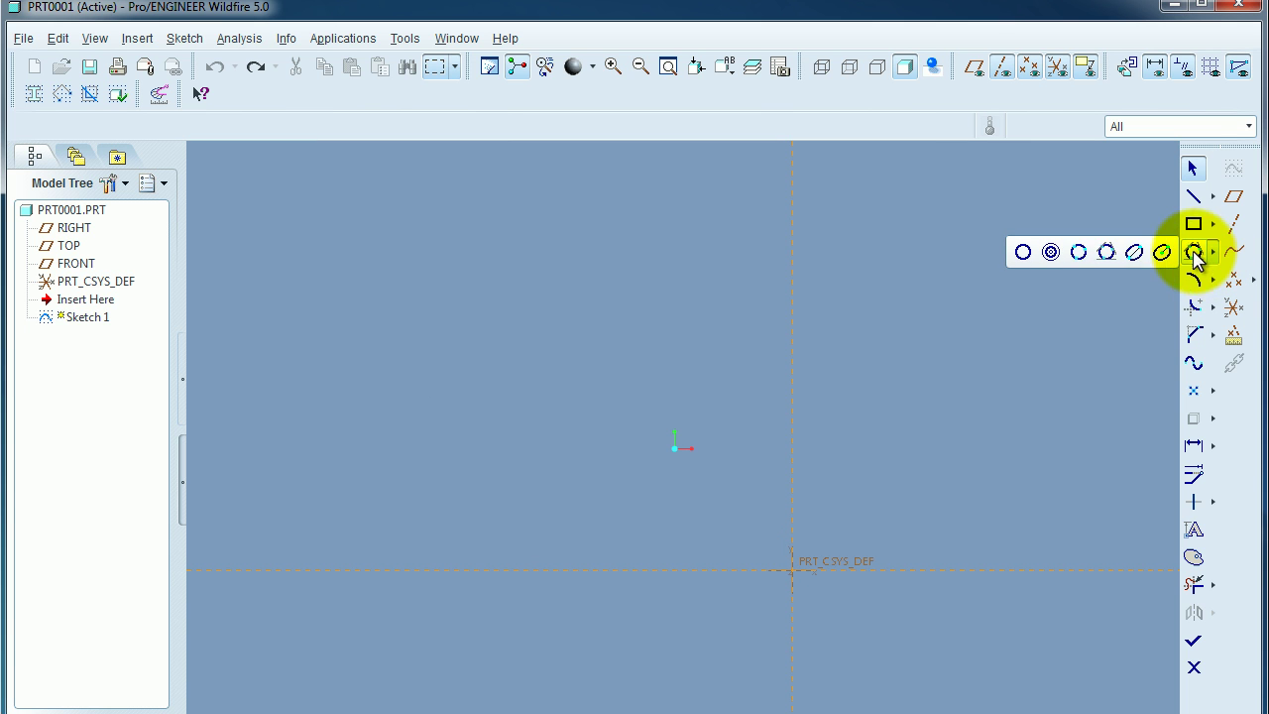
- Sketch an ellipse by its axis ends, about 295 wide and 125 high, centred about 213 above the horizontal reference
left_click(1132, 256)
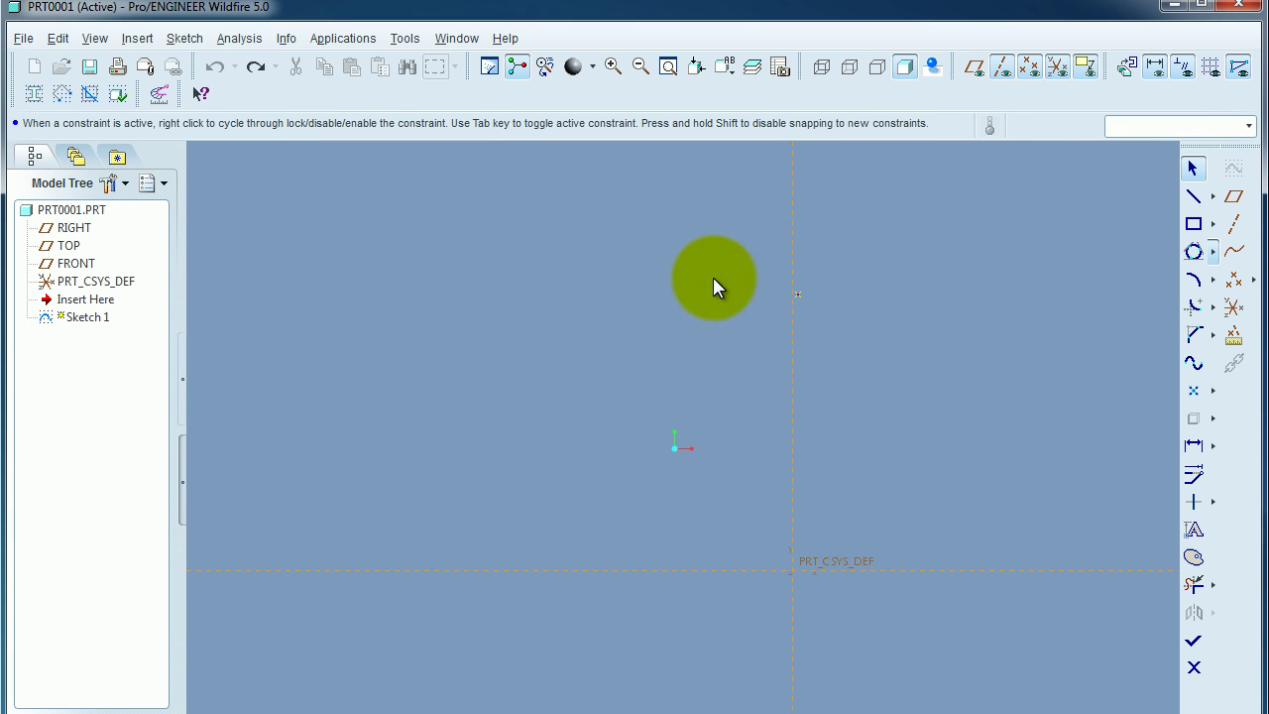
left_click(592, 277)
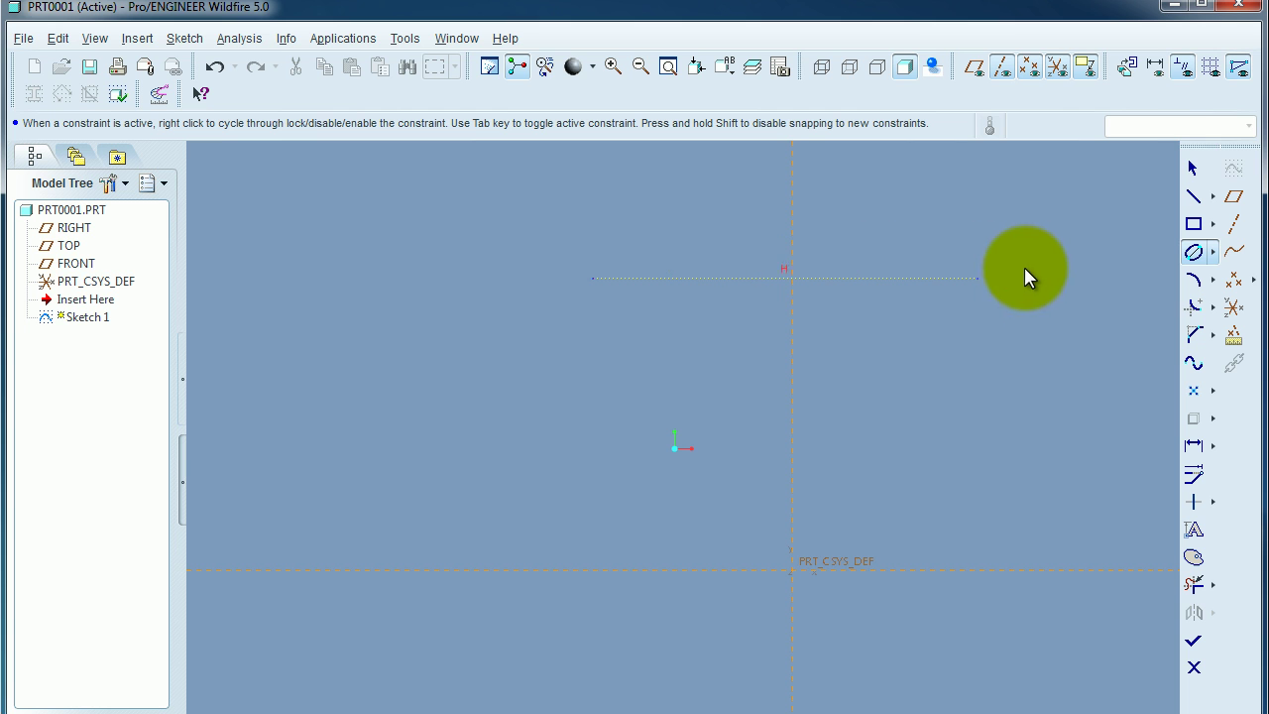
left_click(995, 275)
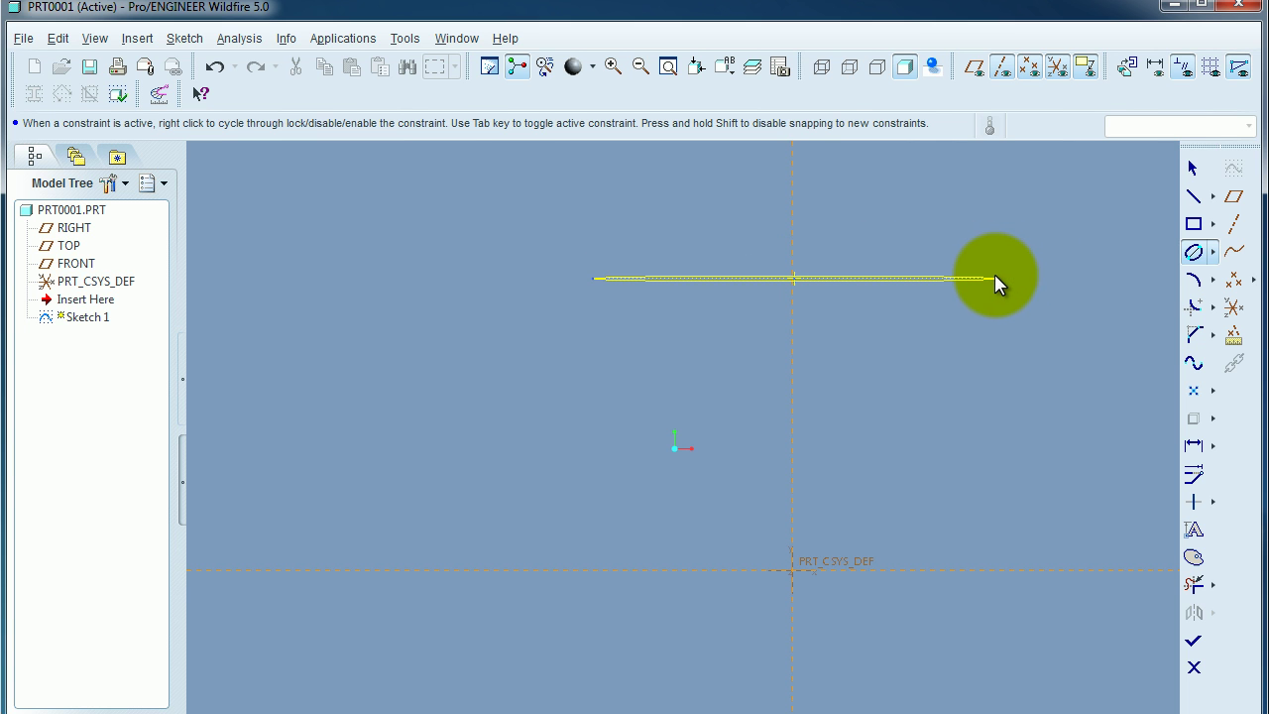
left_click(955, 362)
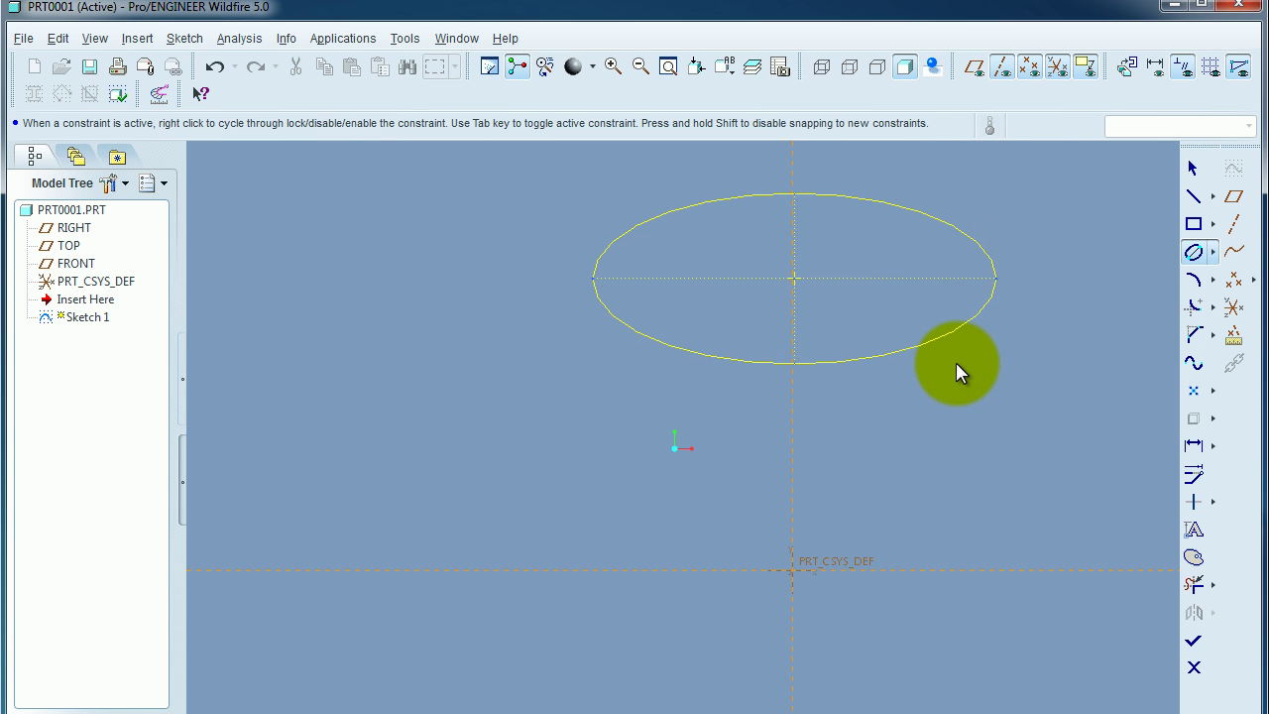
middle_click(1014, 373)
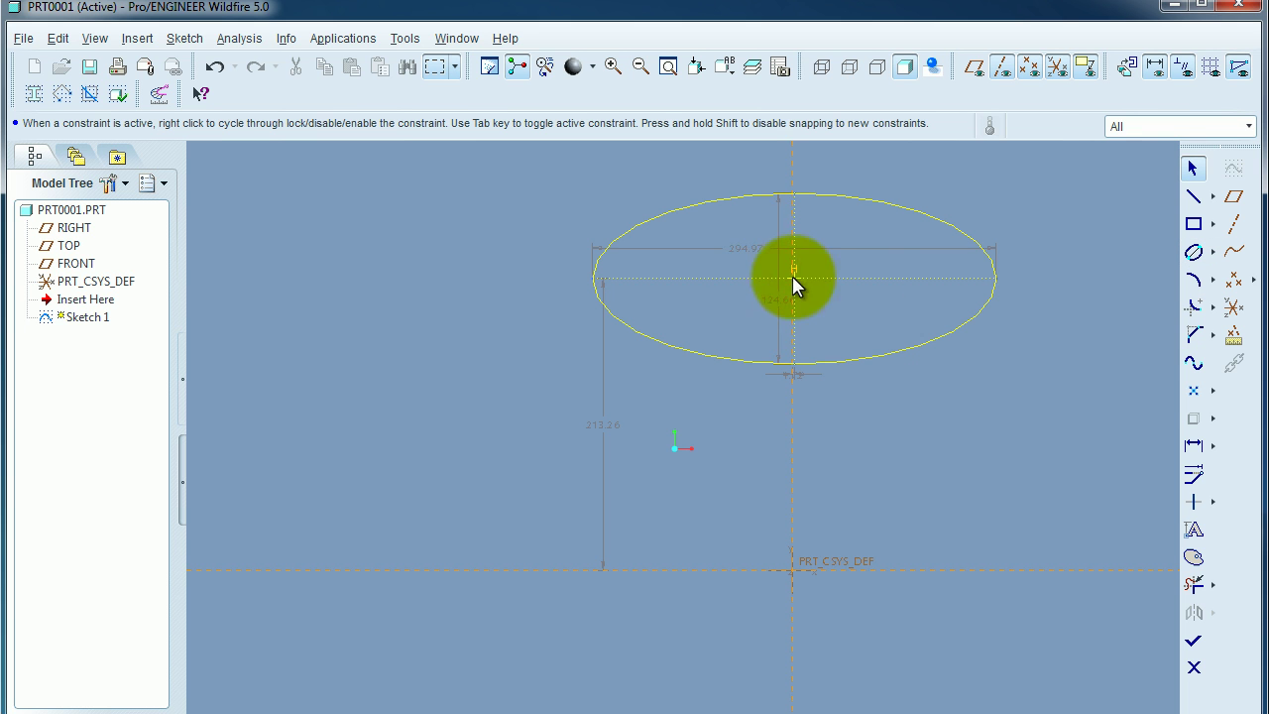
- Move the ellipse's height and width dimensions outside the curve, and undo the ellipse to clear the sketch
left_click_drag(967, 308, 1107, 306)
left_click_drag(759, 248, 790, 437)
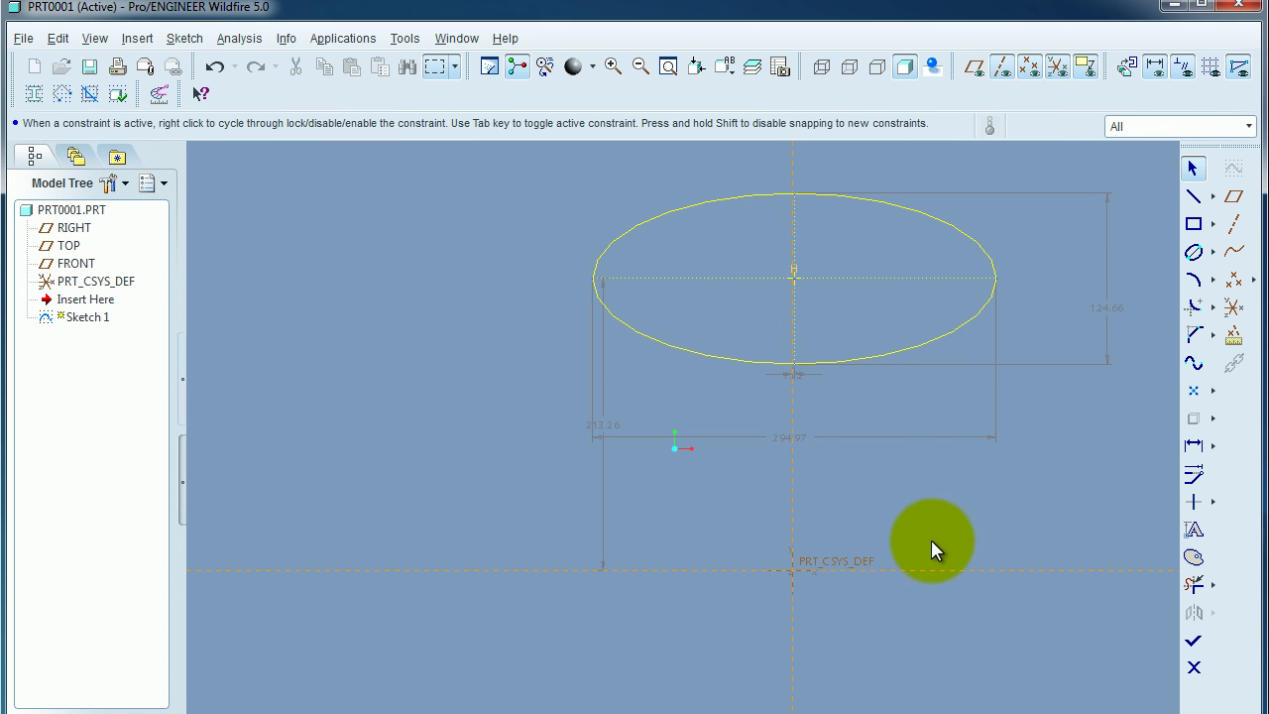
left_click(794, 439)
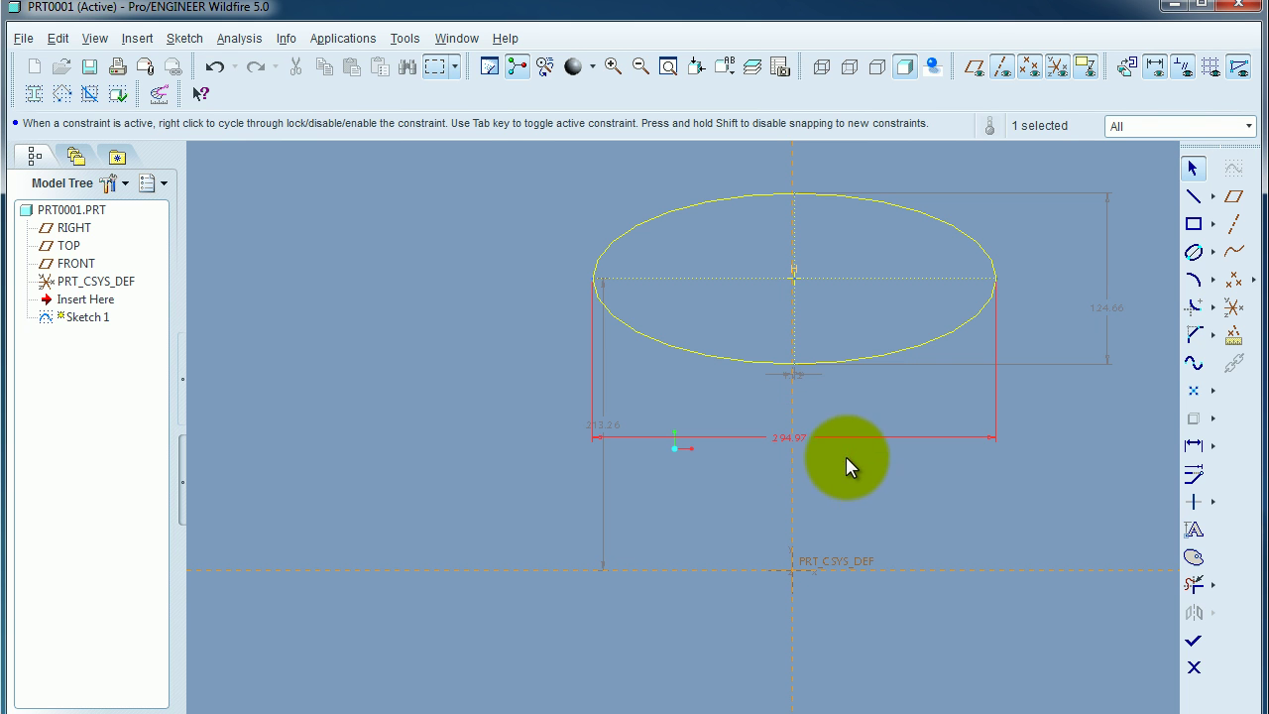
left_click(1115, 315)
key("ctrl+z")
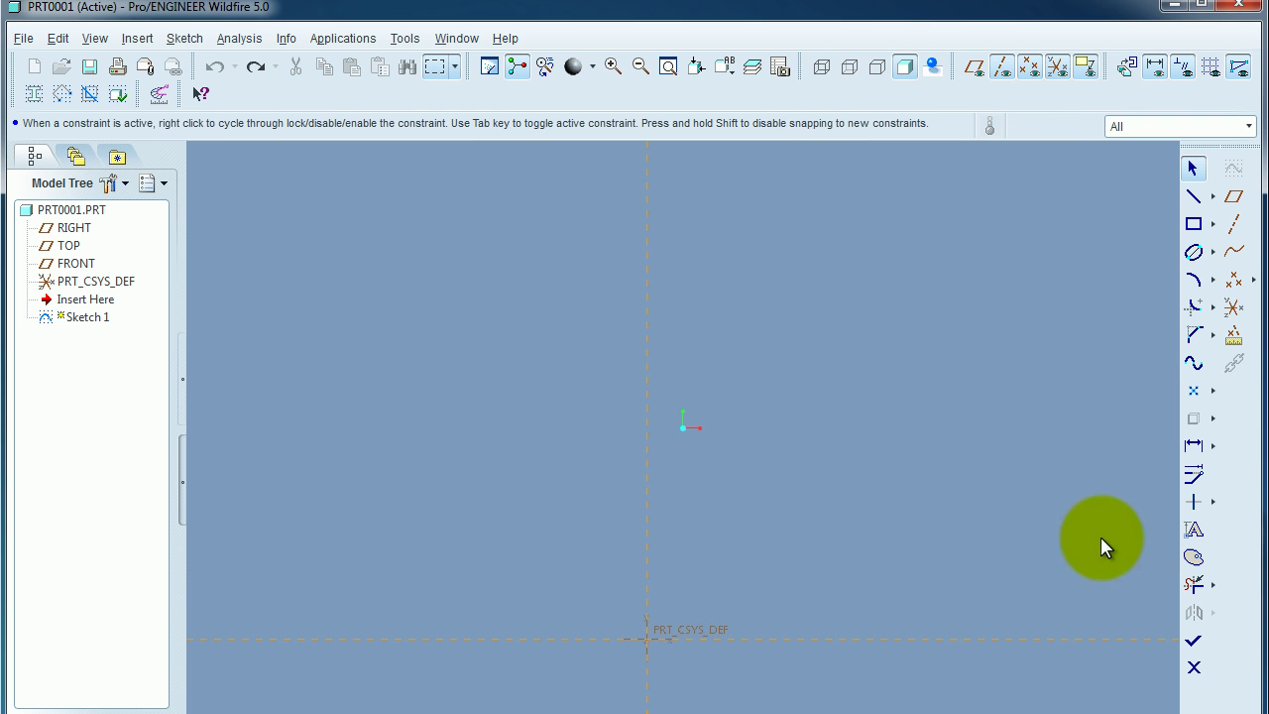
- Sketch a center and axis ellipse centred on the origin with a horizontal major axis, about 297 wide and 123 high
left_click(1211, 253)
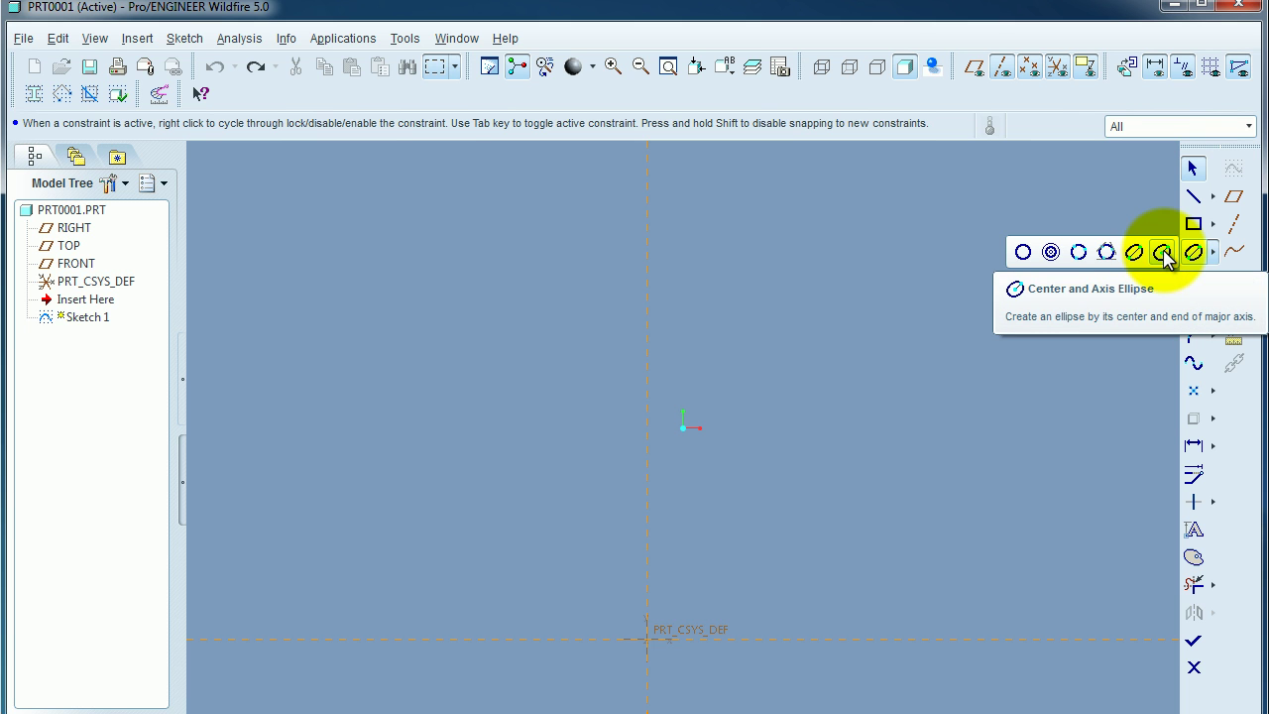
left_click(1162, 253)
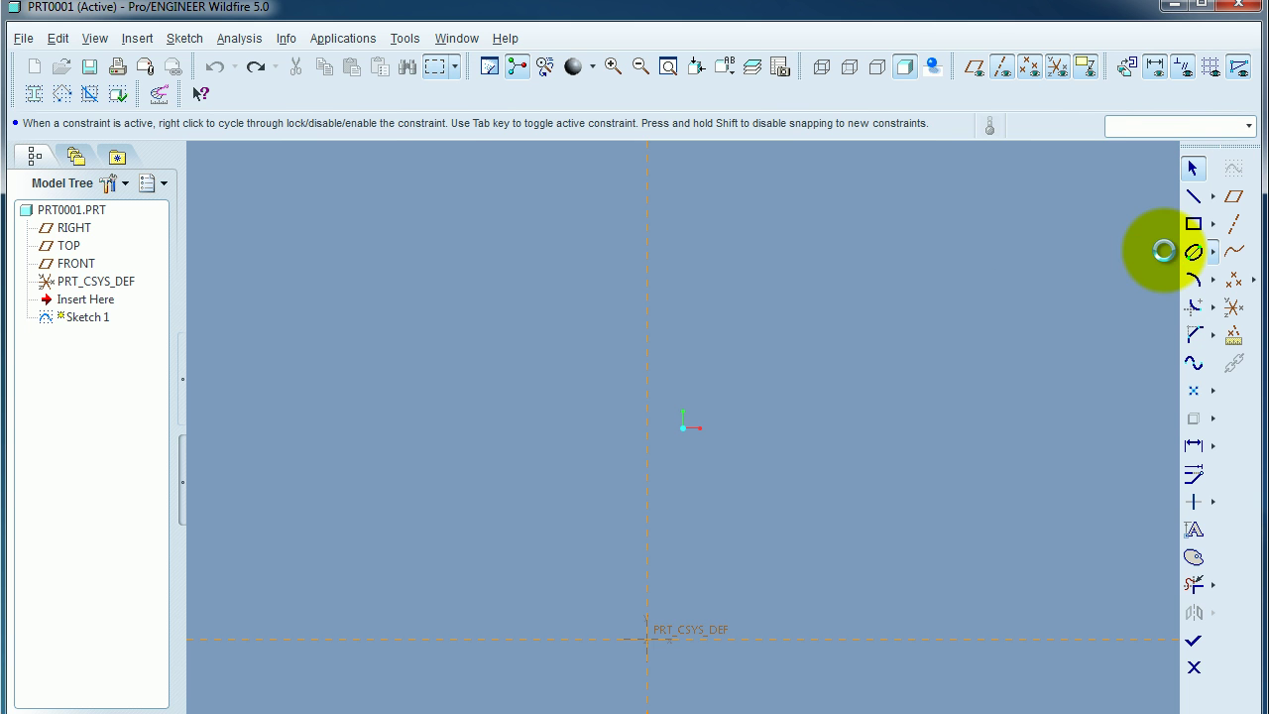
left_click(645, 639)
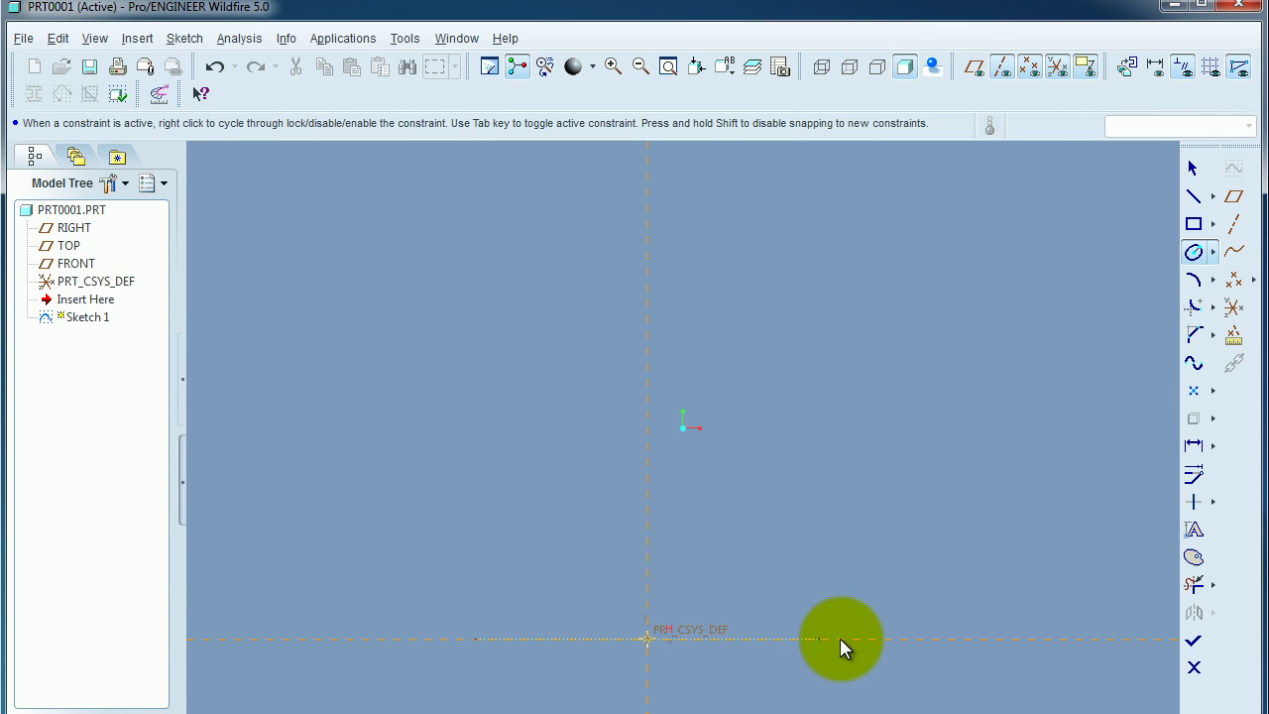
left_click(883, 639)
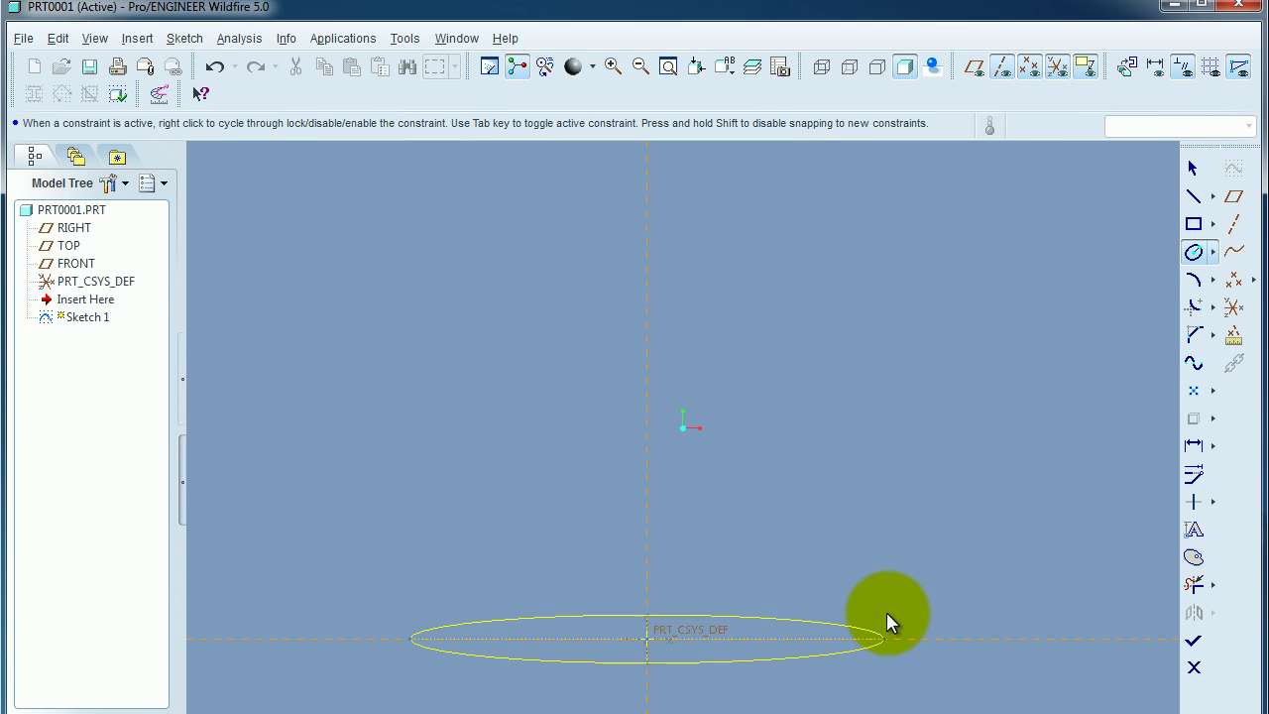
left_click(886, 538)
scroll(894, 463, "up", 1)
scroll(894, 463, "down", 2)
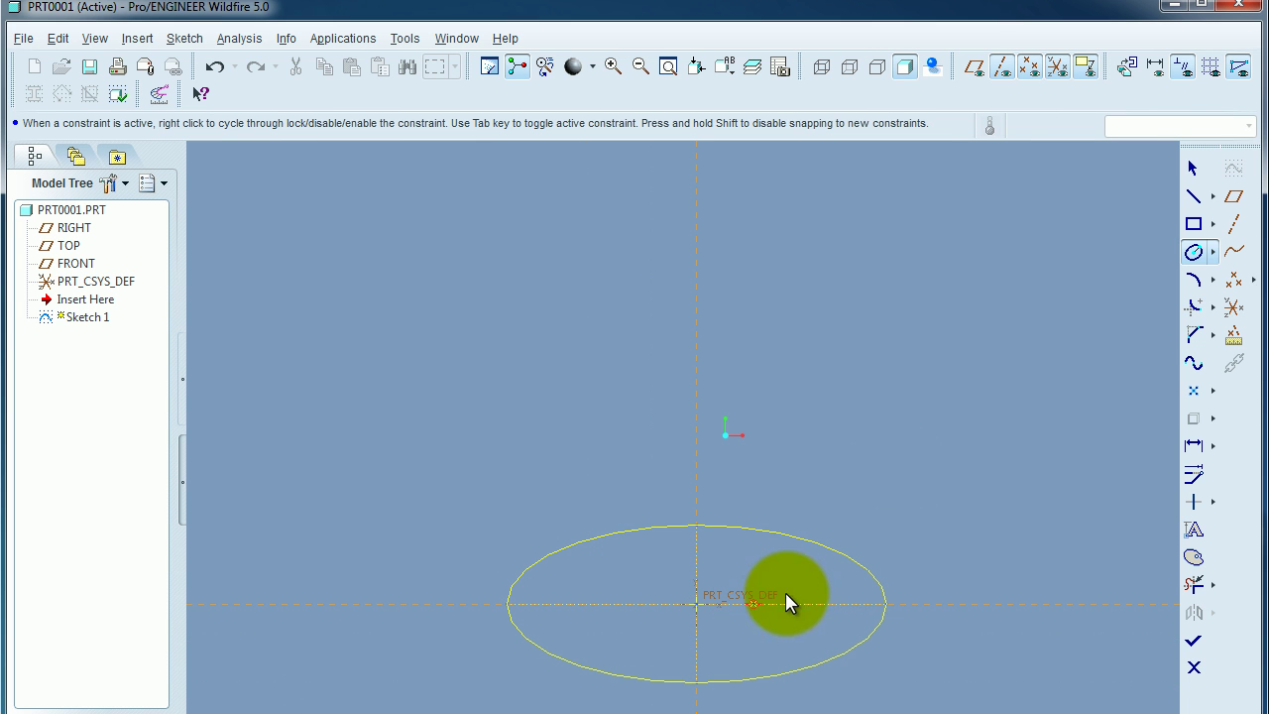
middle_click(912, 526)
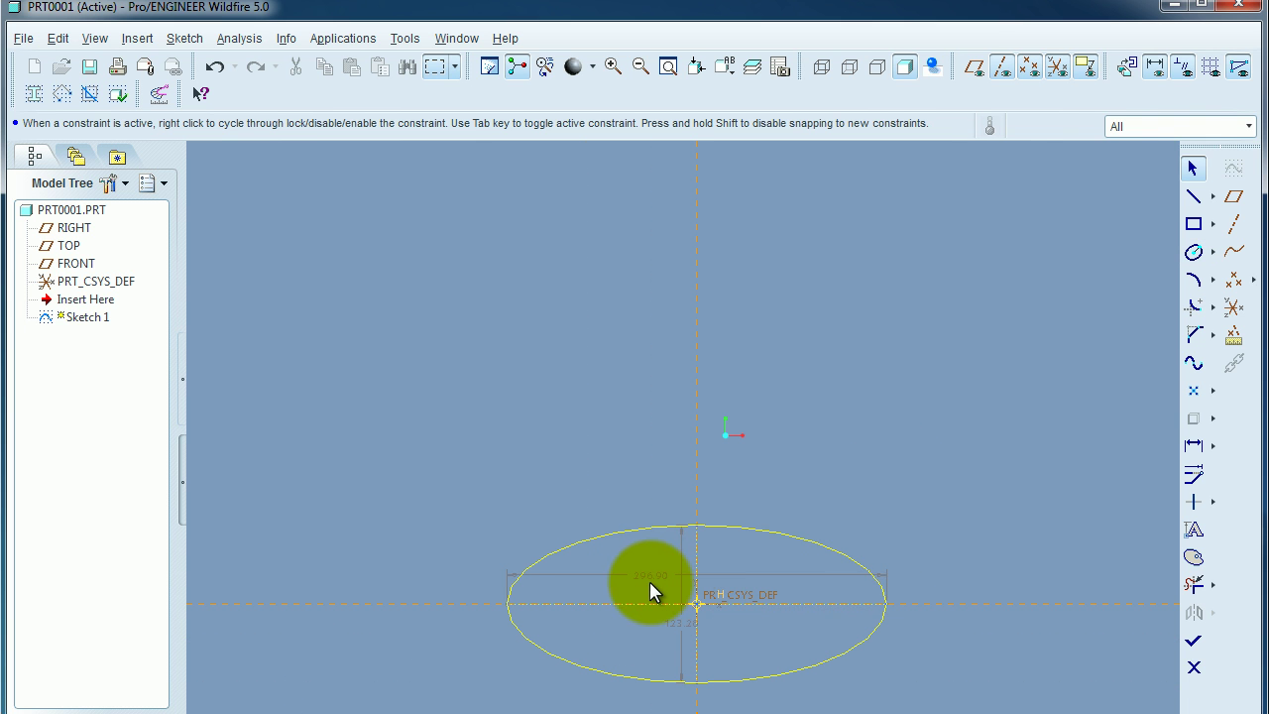
- Move the origin-centred ellipse's width dimension above it and its height dimension beside it, and undo the ellipse
left_click_drag(651, 560, 654, 466)
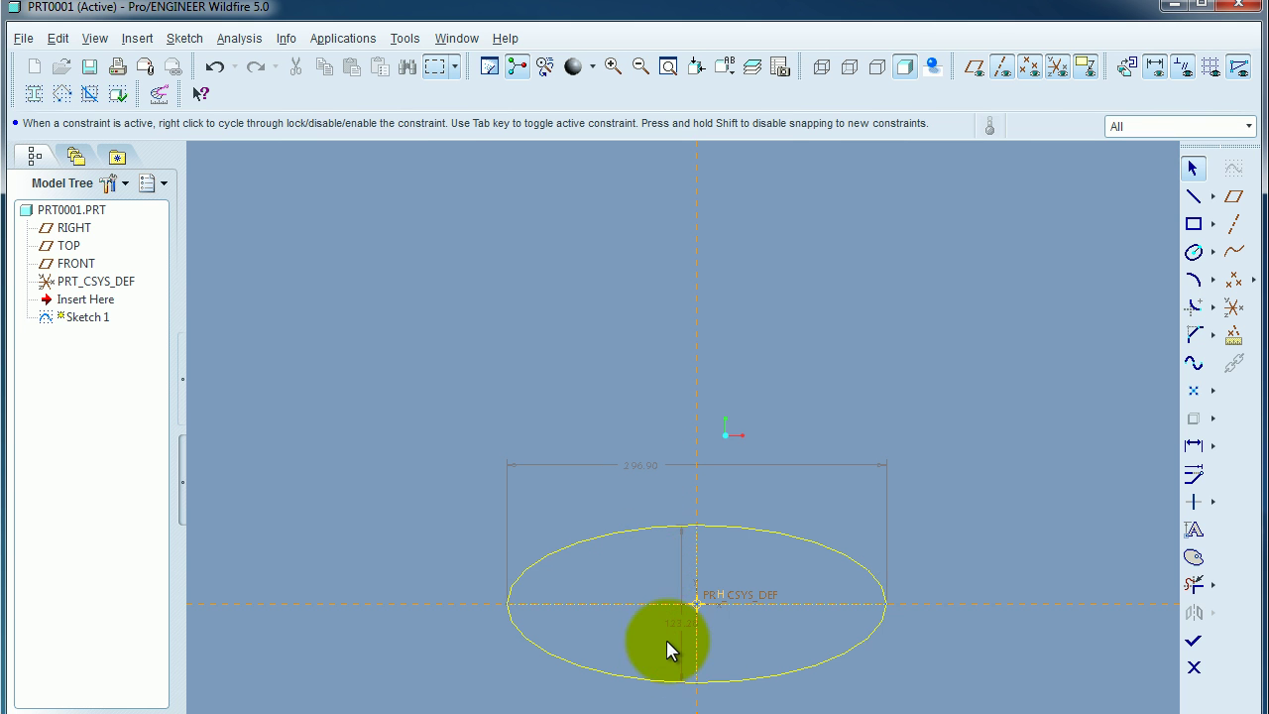
left_click_drag(677, 634, 952, 620)
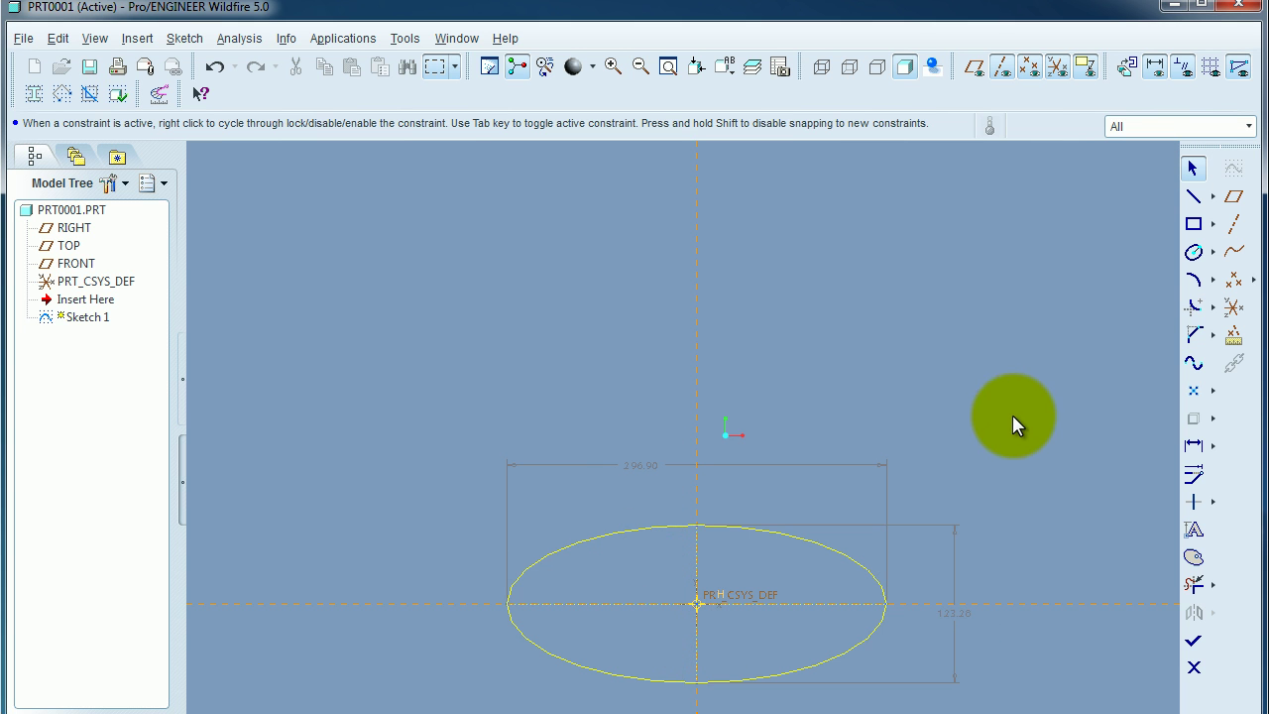
key("ctrl+z")
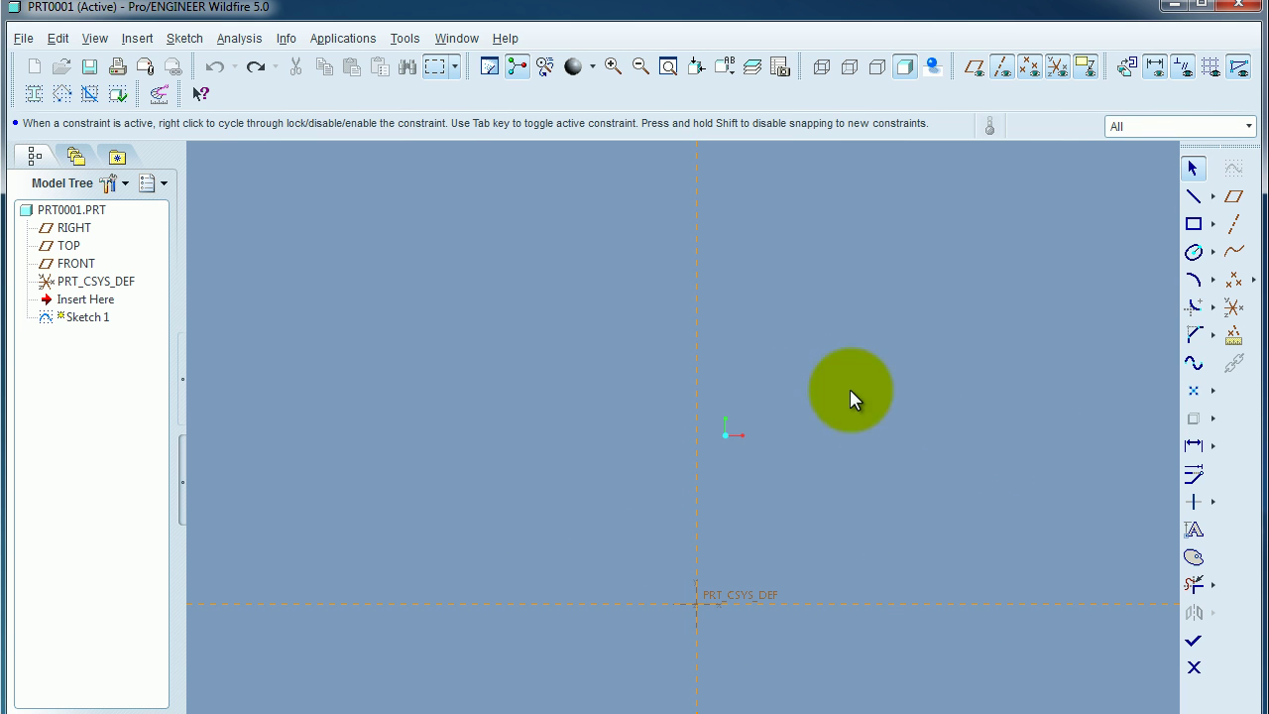
- Sketch a vertical line about 172 long, about 150 left of the vertical reference, with its lower end about 106 above the horizontal reference
left_click(1193, 197)
left_click(504, 248)
left_click(504, 467)
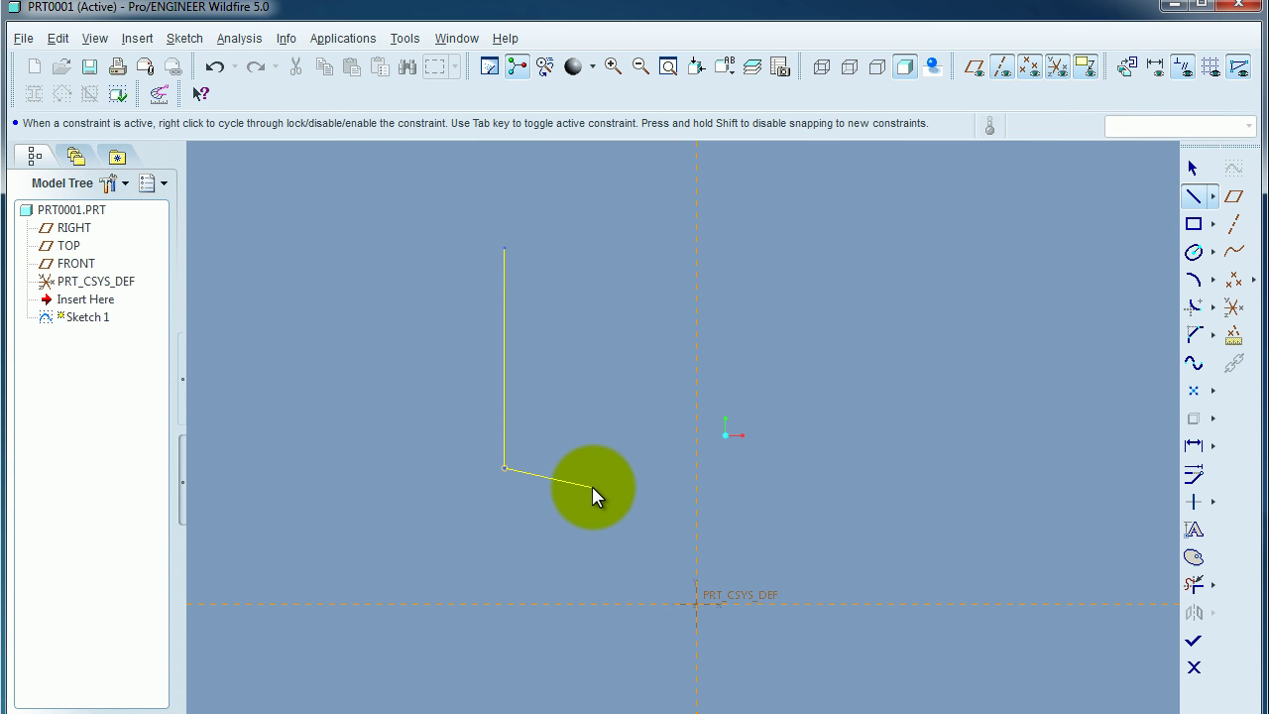
middle_click(592, 486)
middle_click(592, 486)
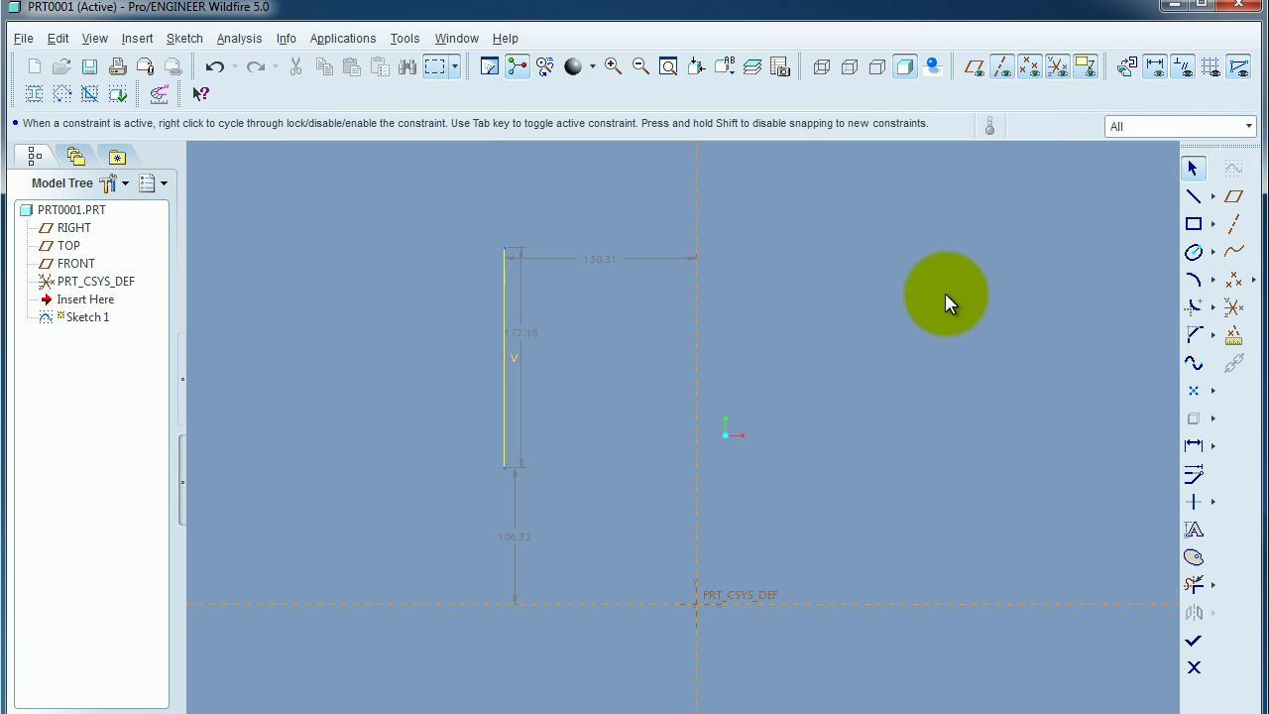
- Sketch an arc of about 234 radius tangent to the line's lower end, curving down to about 31 above the horizontal reference
left_click(1212, 281)
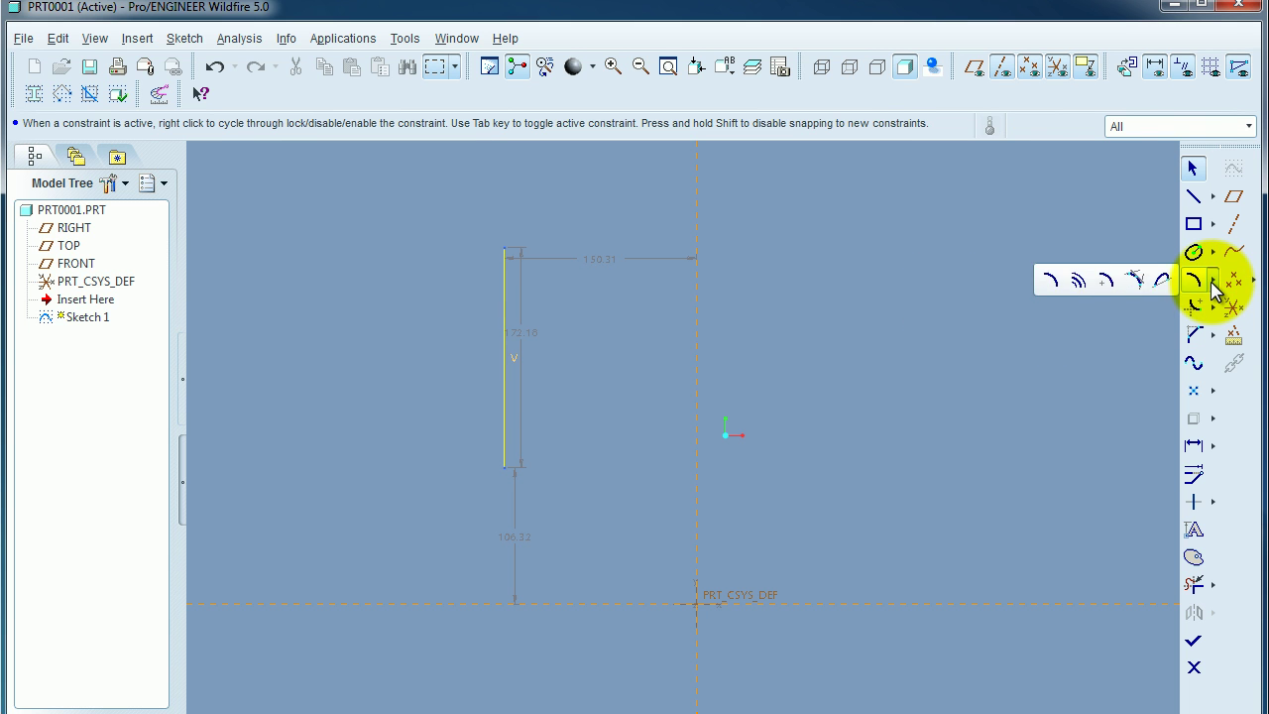
left_click(1050, 284)
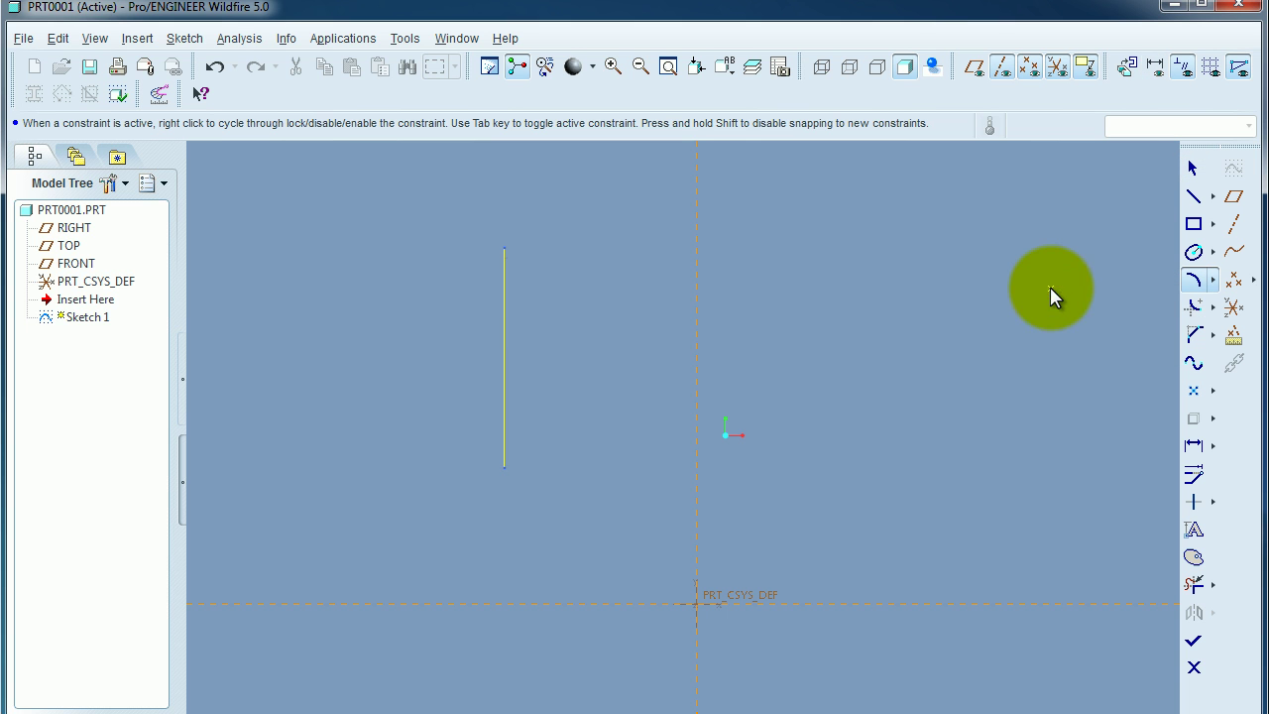
left_click(505, 469)
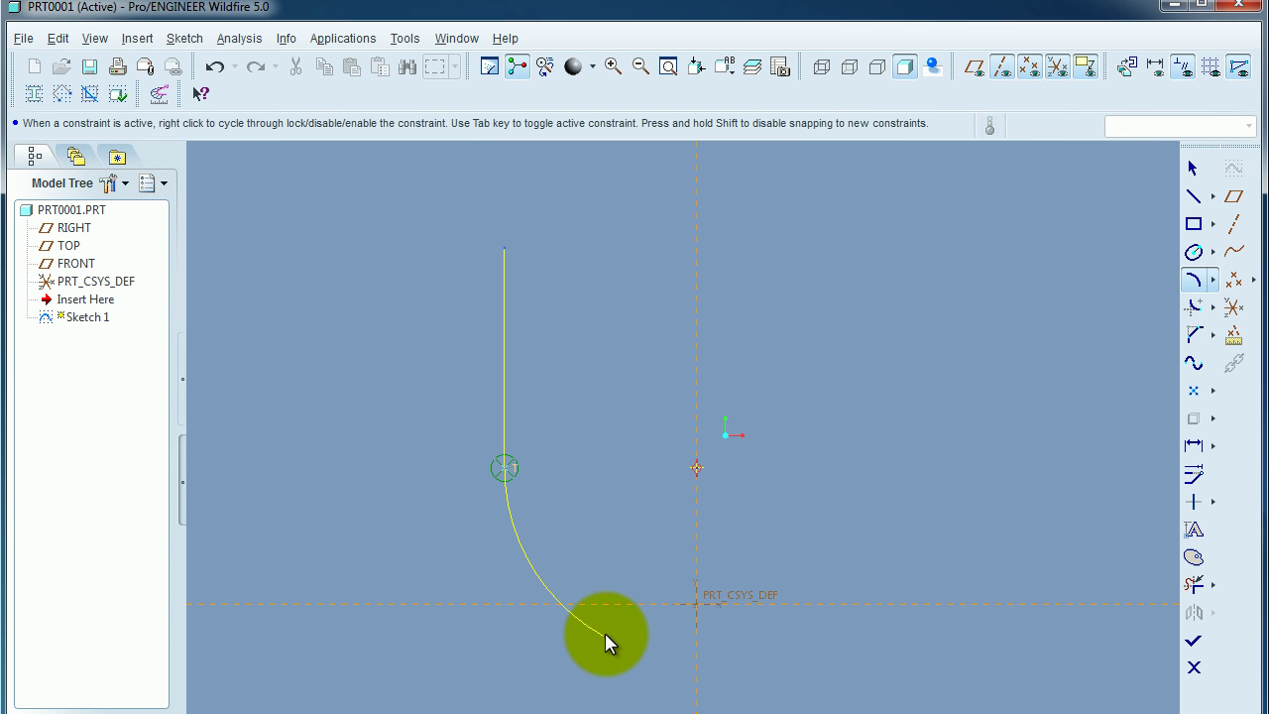
left_click(520, 563)
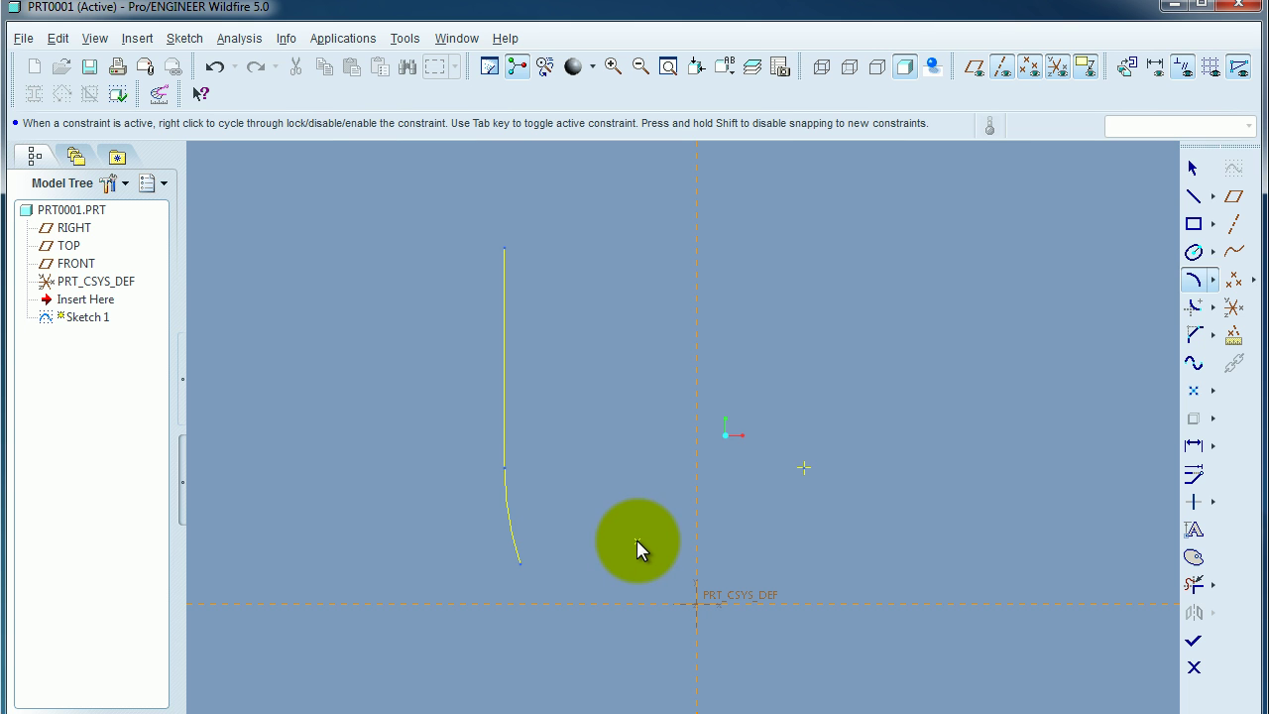
middle_click(636, 539)
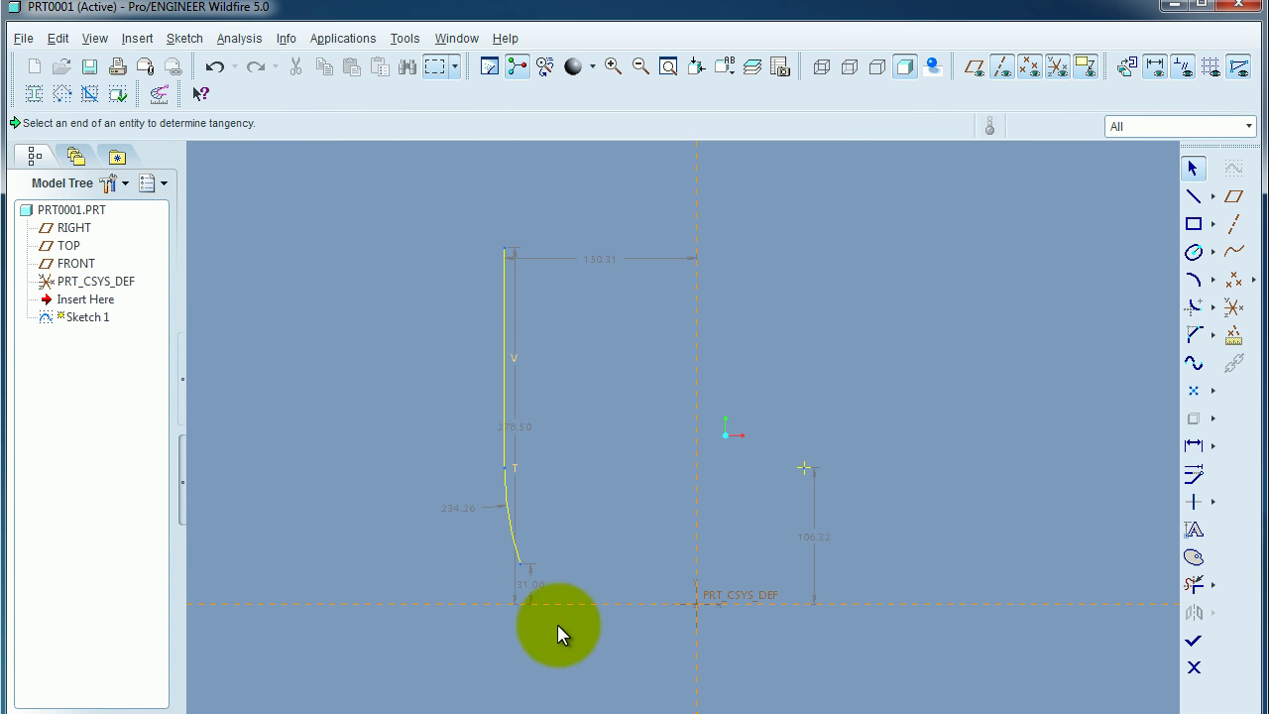
- Move the arc's radius dimension and the line's and arc's location dimensions clear of the geometry
left_click_drag(458, 509, 420, 580)
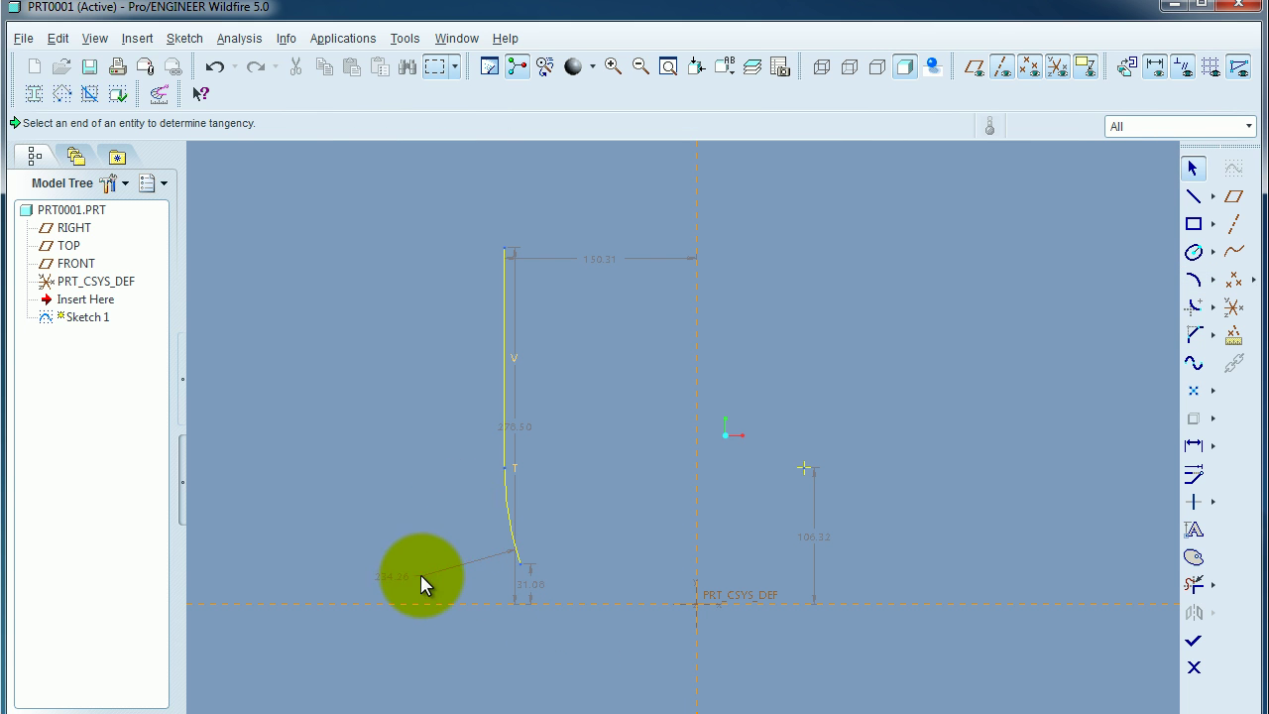
left_click_drag(527, 417, 655, 441)
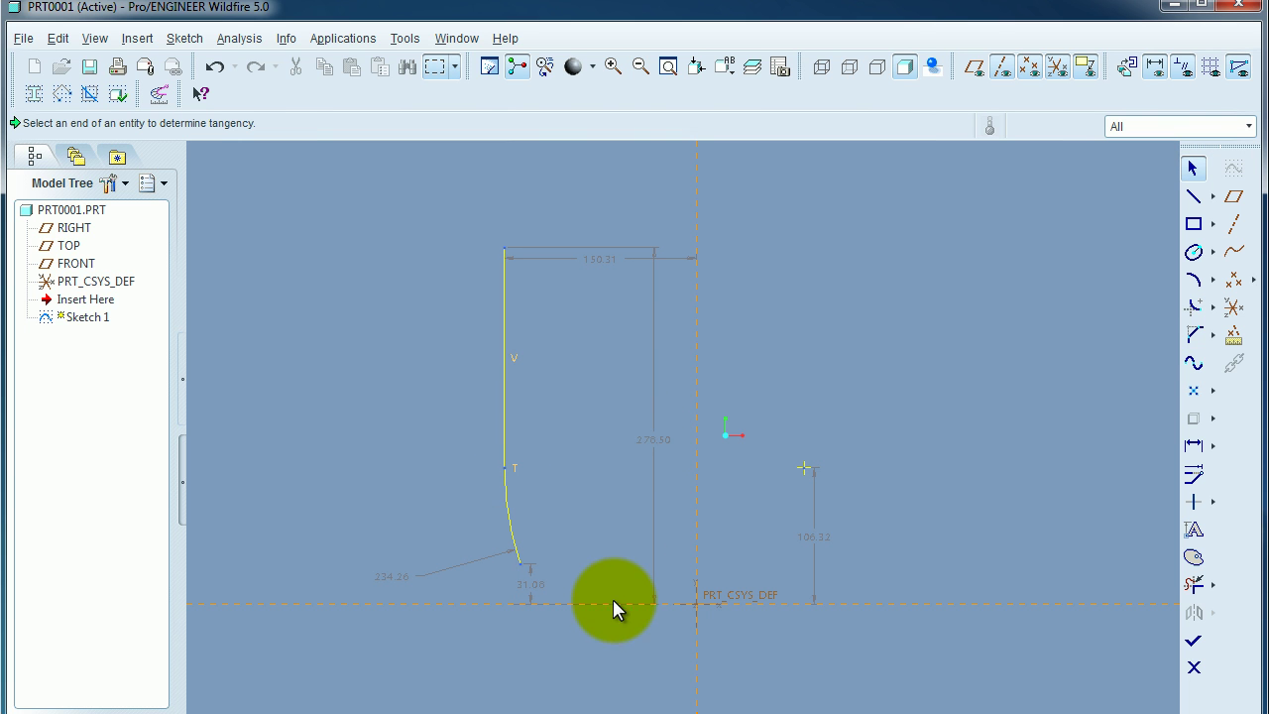
left_click(562, 586)
left_click_drag(562, 589, 581, 588)
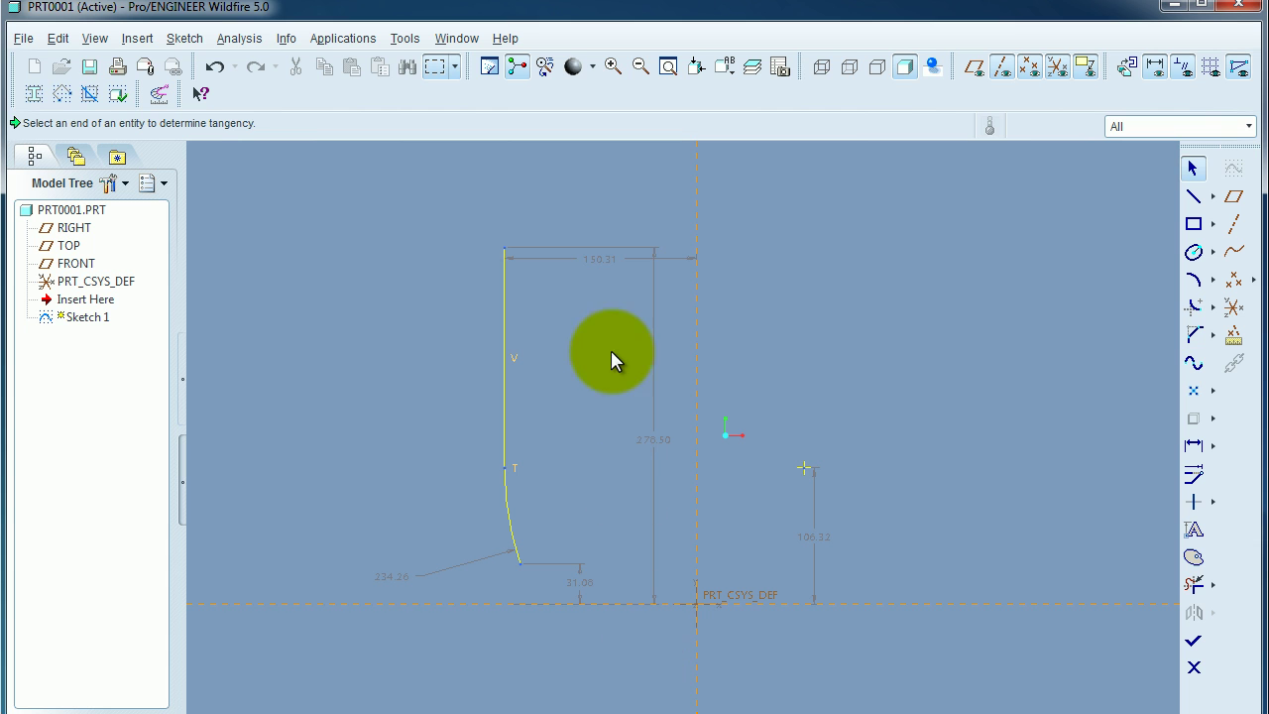
left_click_drag(599, 267, 594, 151)
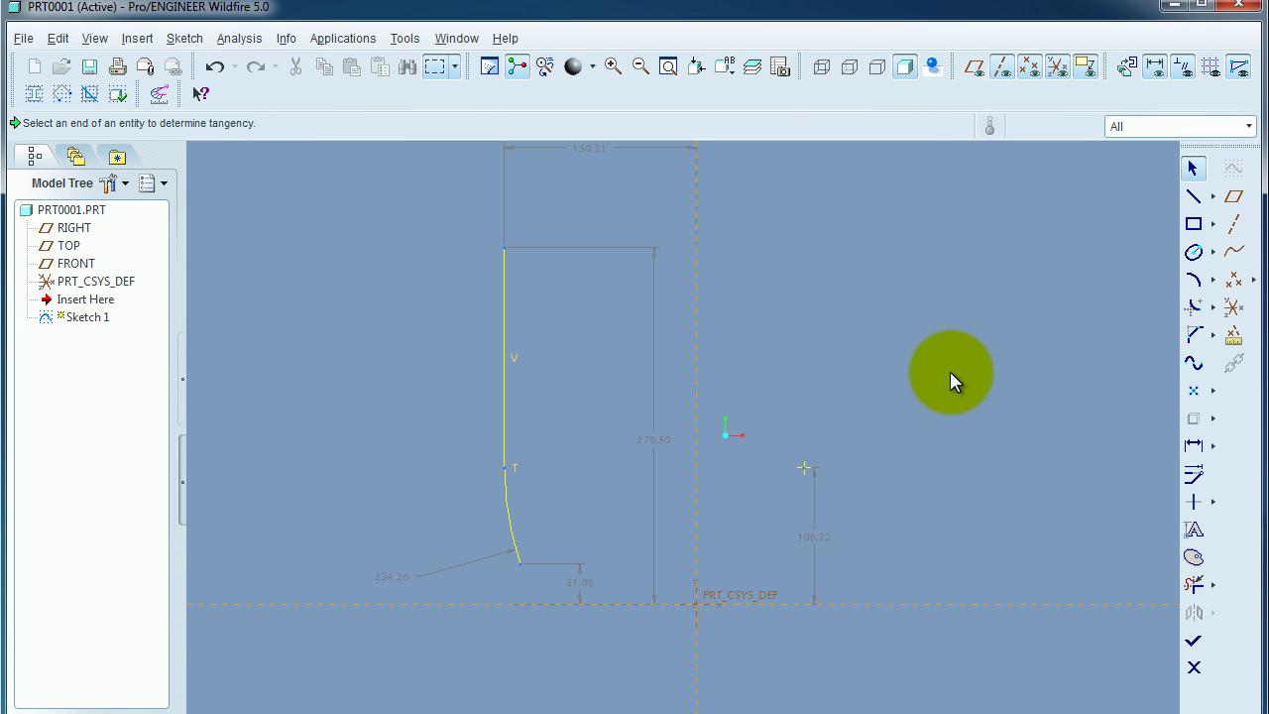
- Undo the dimension moves and the tangent arc, back to the single vertical line
key("ctrl+z")
key("ctrl+z")
key("ctrl+z")
key("ctrl+z")
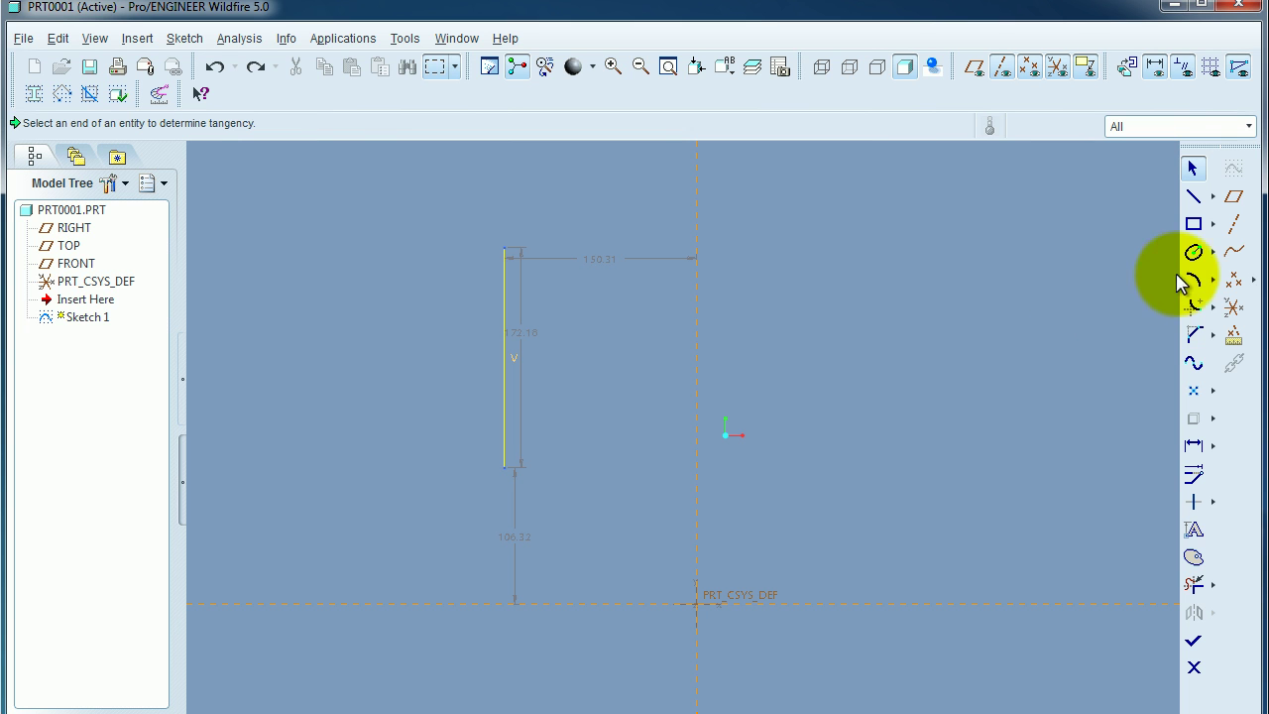
- Sketch a center-and-ends arc around the origin, from about 126 above to about 56 below the horizontal reference, and undo it
left_click(1211, 284)
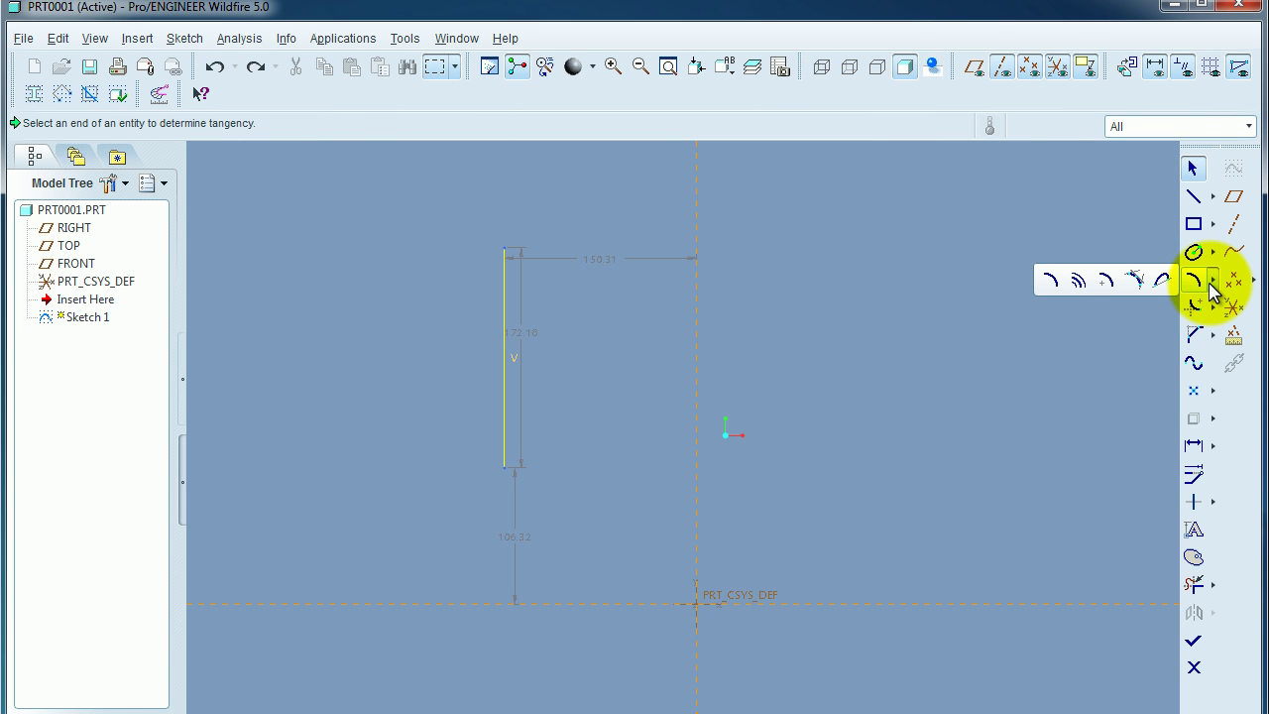
left_click(1106, 281)
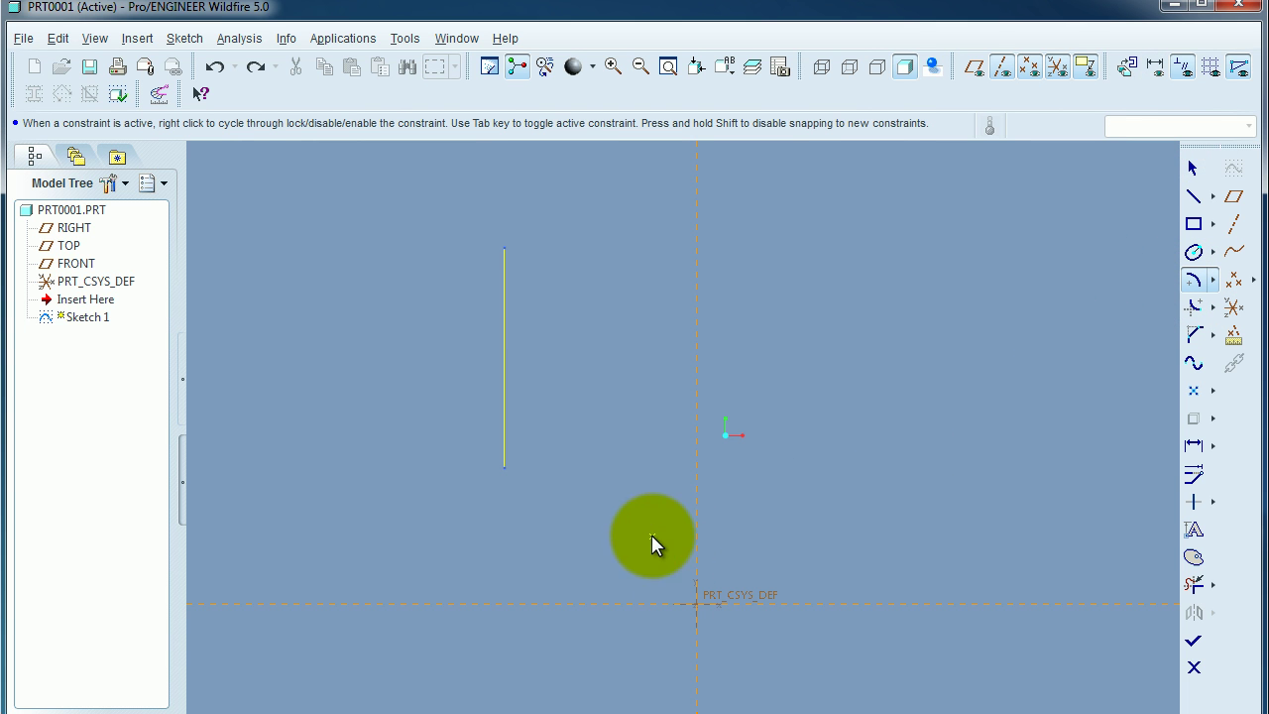
left_click(694, 601)
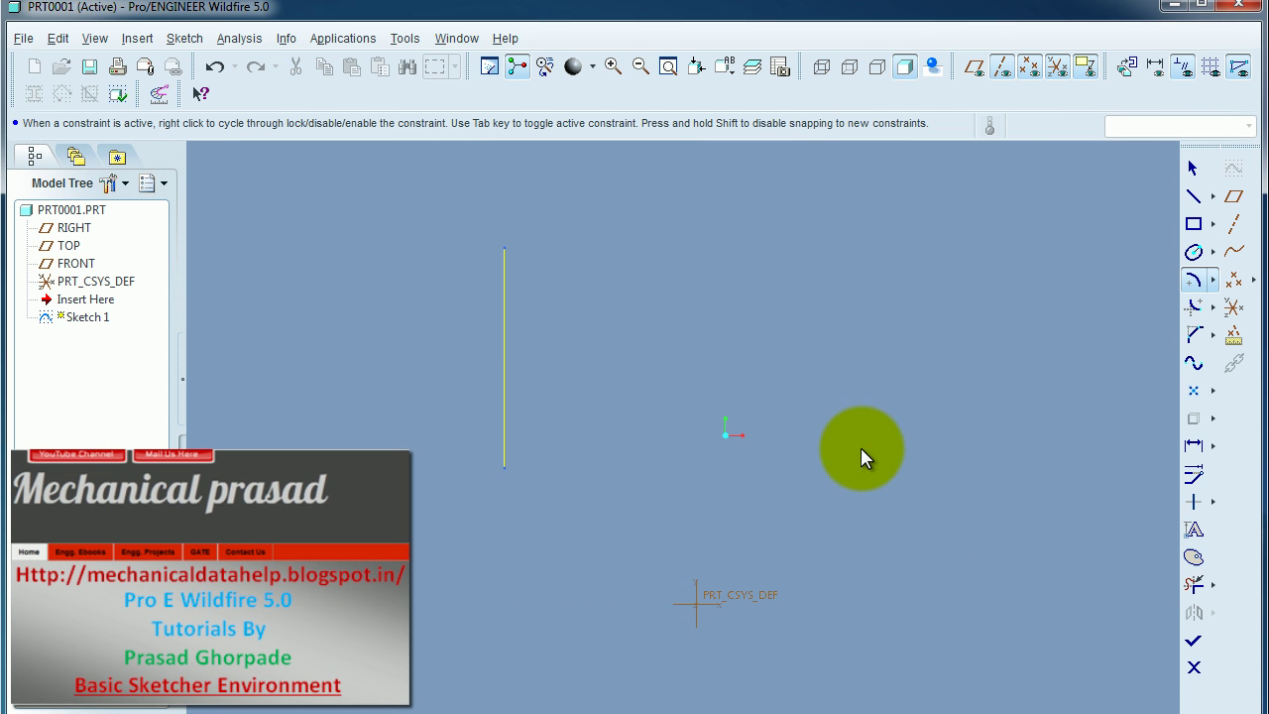
left_click(863, 446)
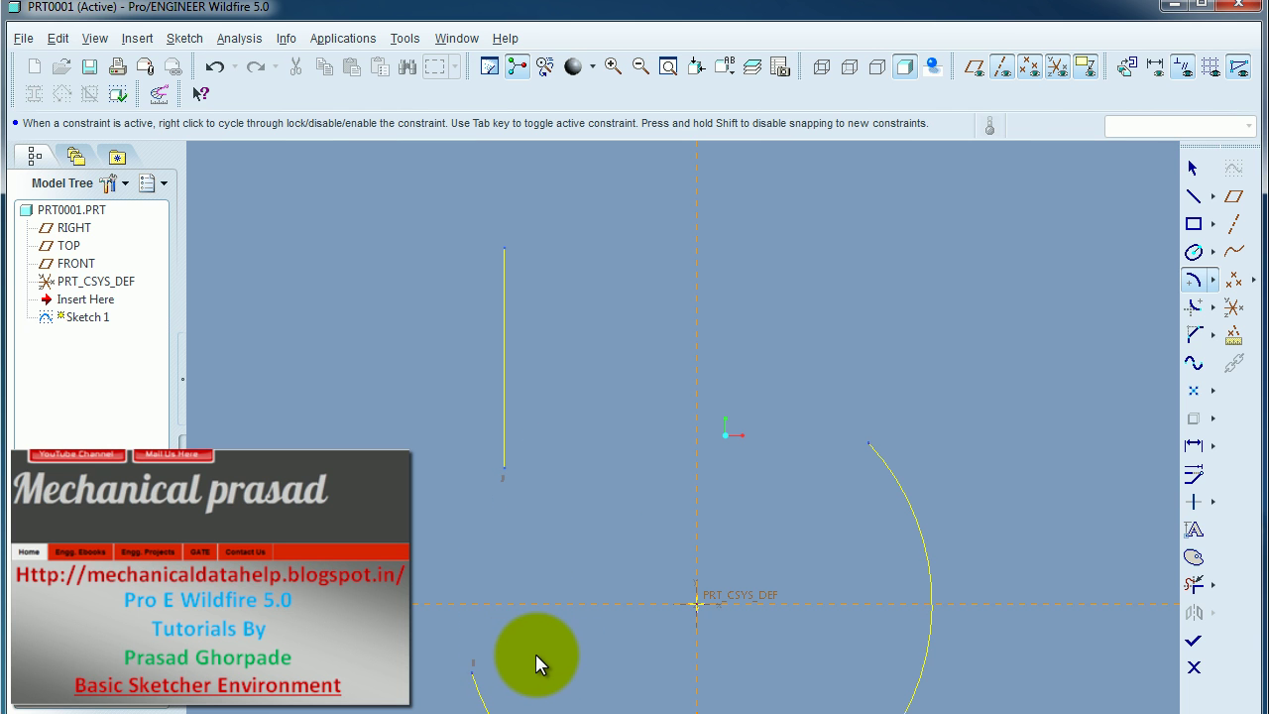
left_click(536, 654)
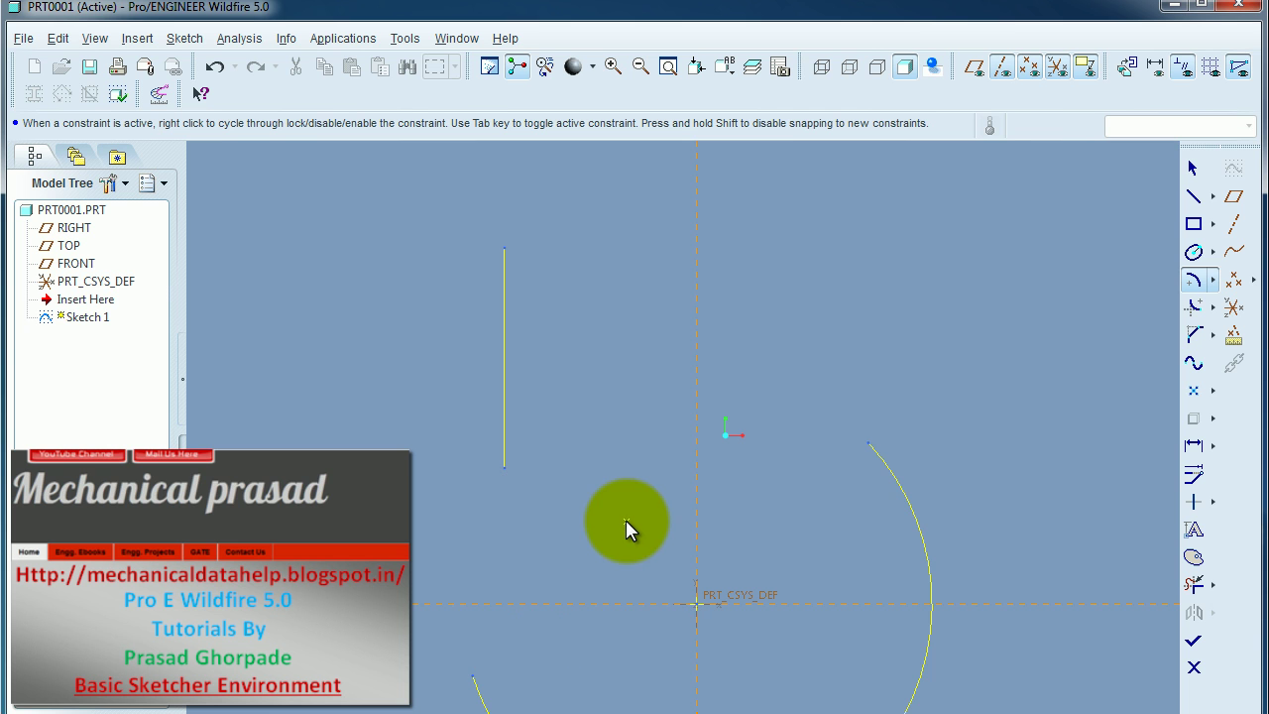
middle_click(625, 519)
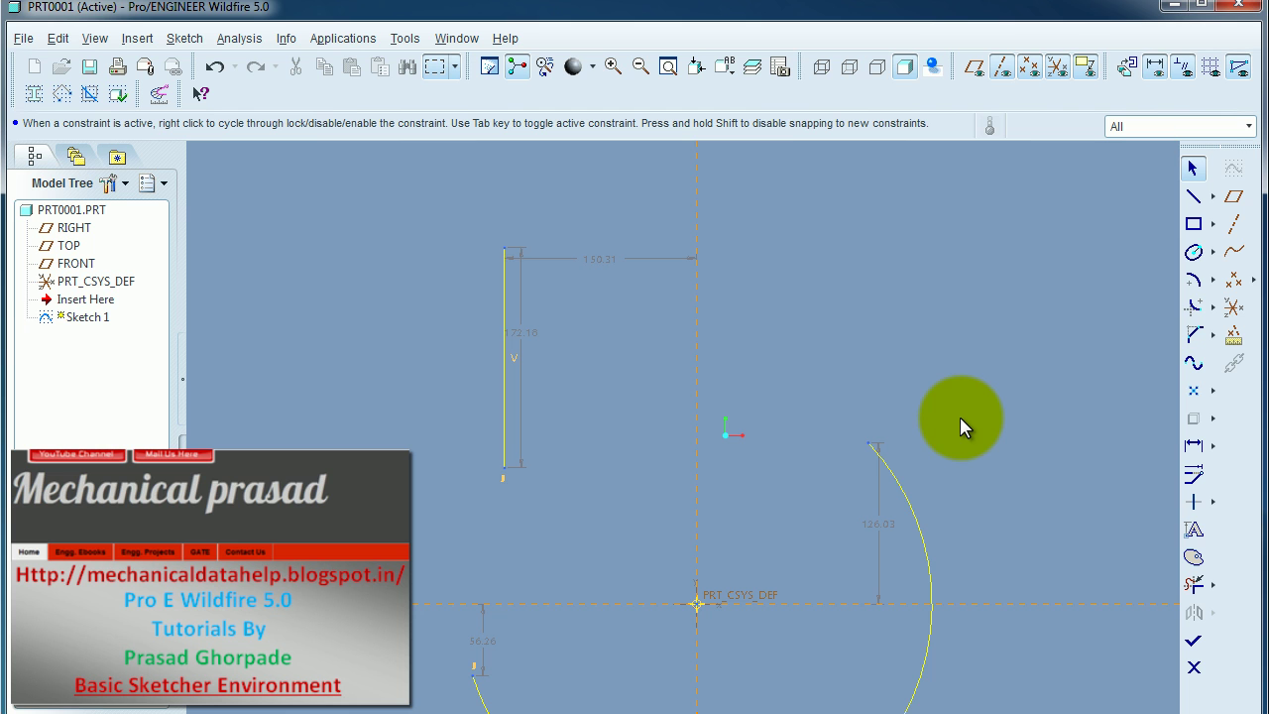
key("ctrl+z")
- Sketch a second vertical line about 95 right of the vertical reference, aligned with and equal in length to the existing line
left_click(1193, 196)
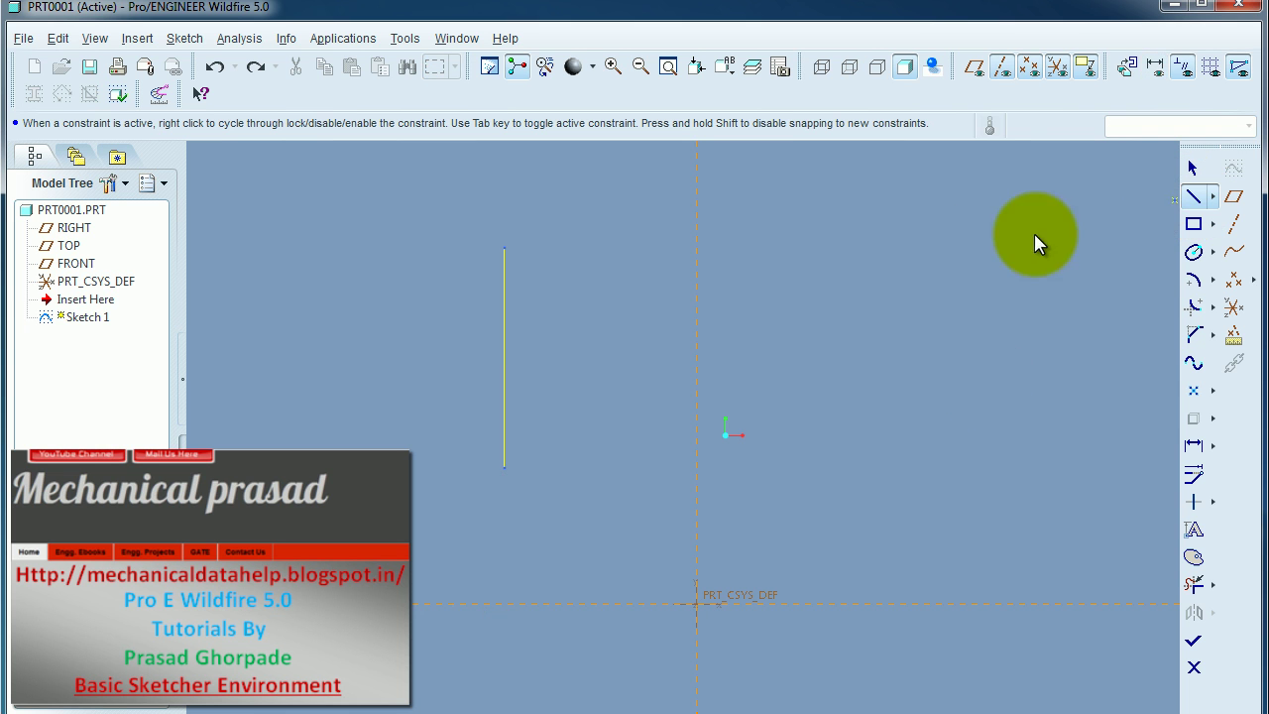
left_click(816, 249)
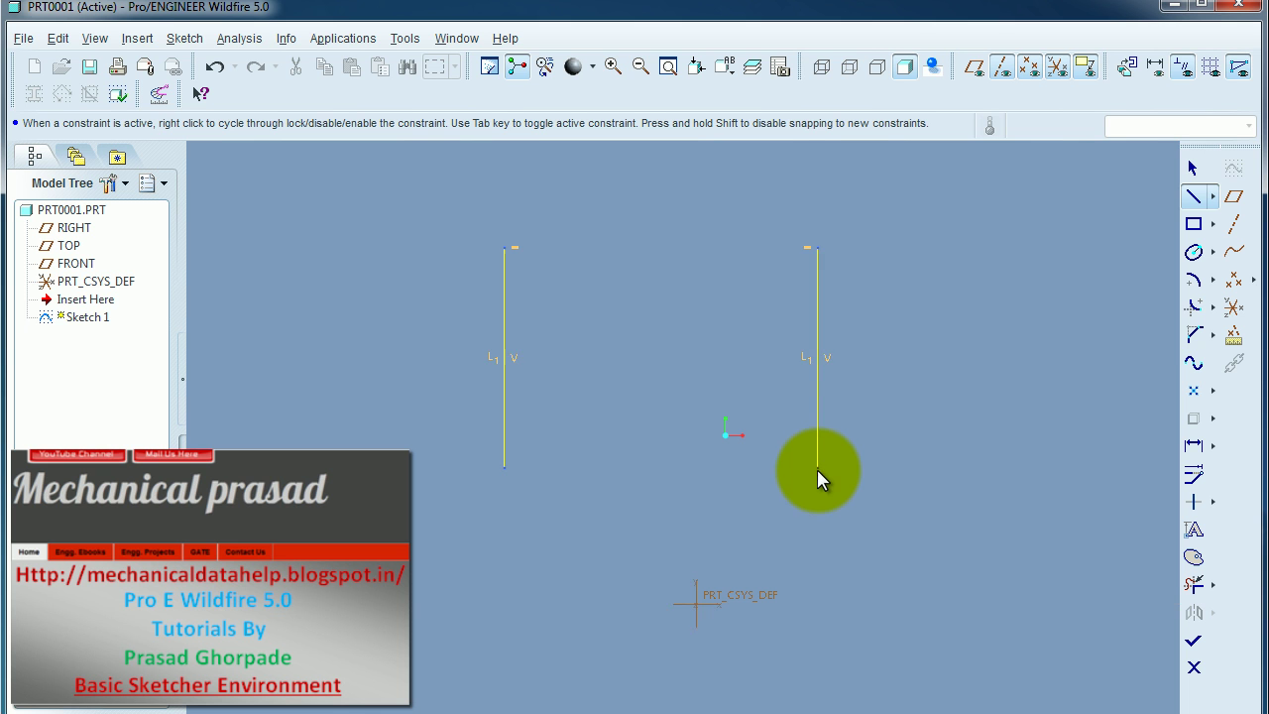
left_click(817, 467)
middle_click(919, 432)
- Sketch a horizontal line joining the lower ends of the two vertical lines
left_click(1192, 196)
left_click(811, 468)
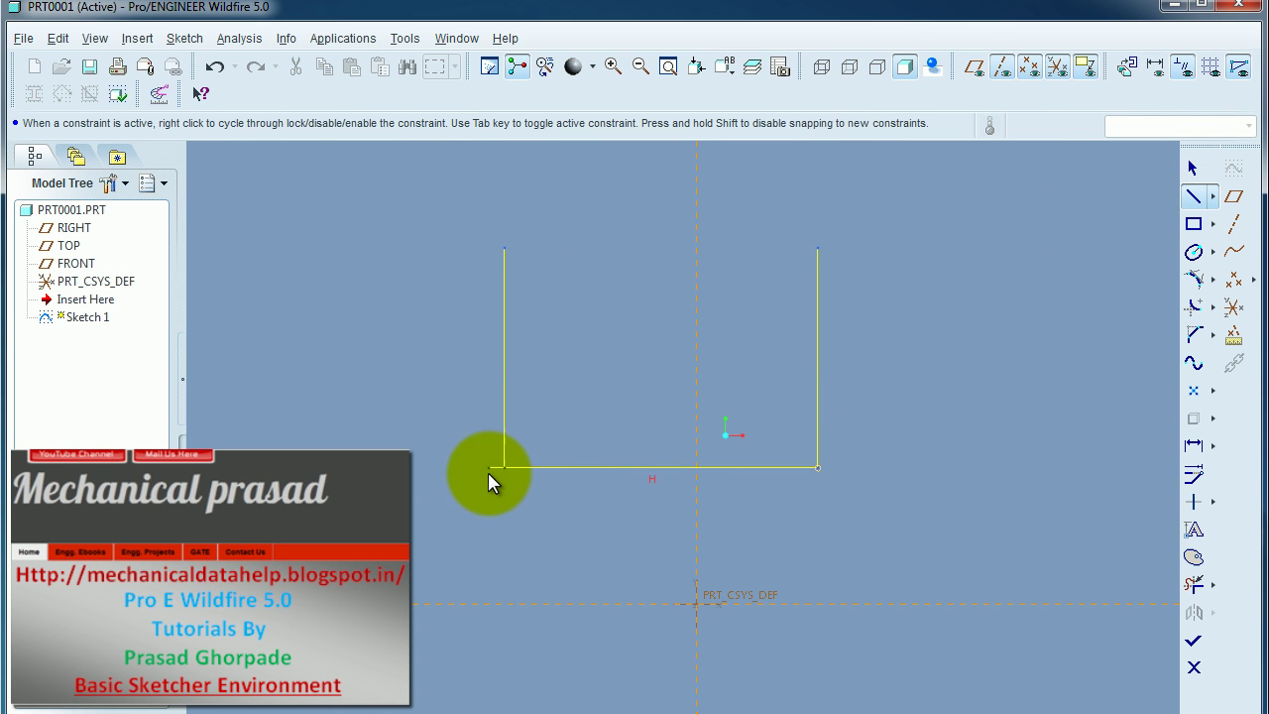
left_click(503, 467)
middle_click(582, 490)
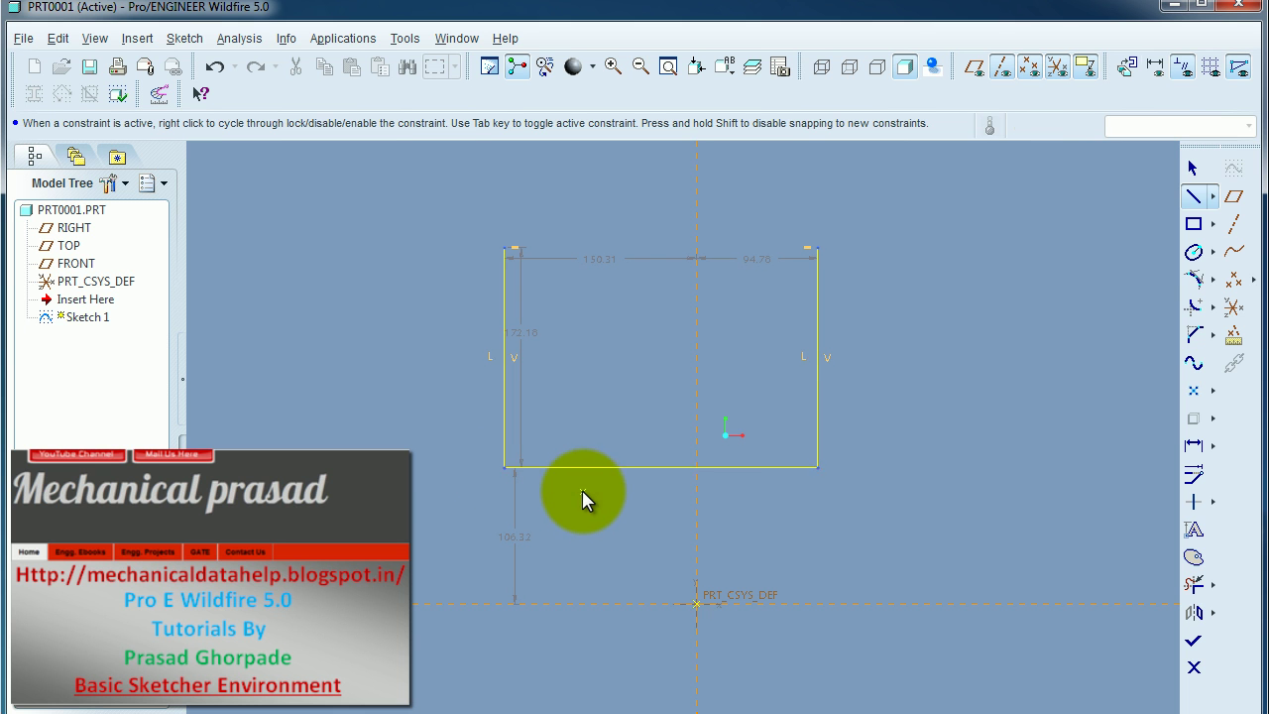
left_click(1035, 431)
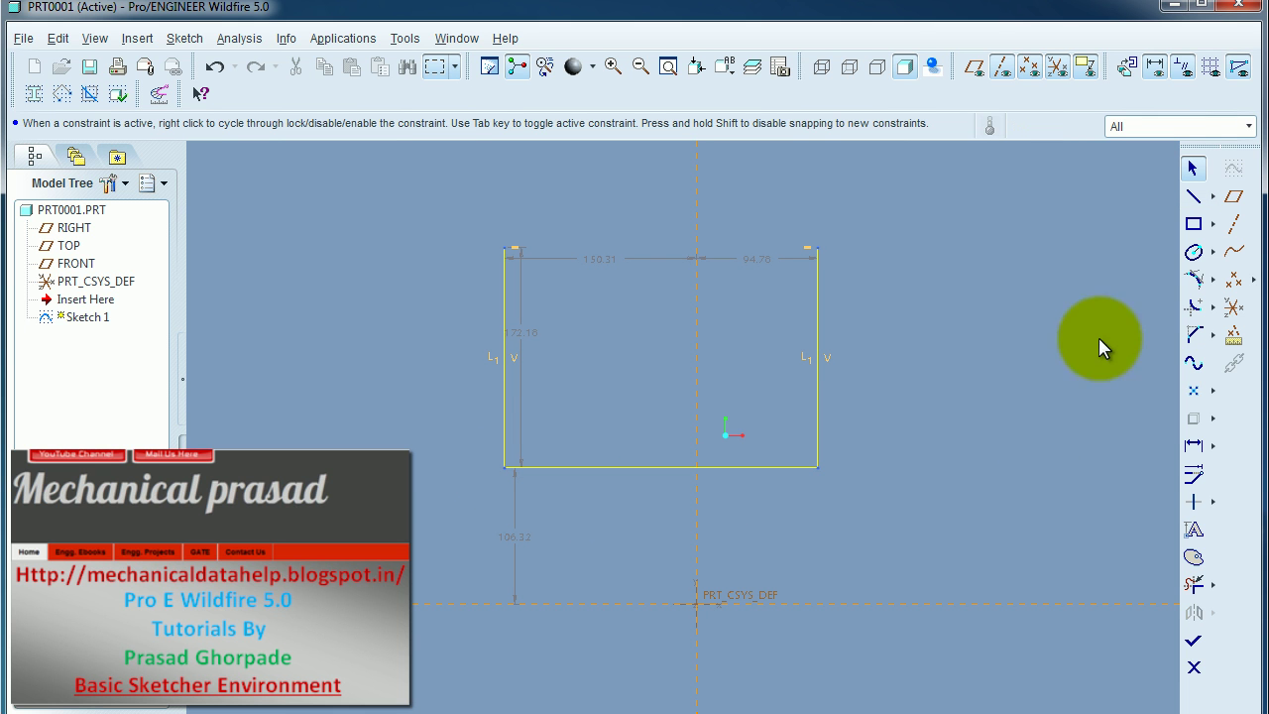
- Sketch a 3-tangent arc of about 122 radius touching all three lines, and undo the arc and the horizontal line
left_click(1193, 279)
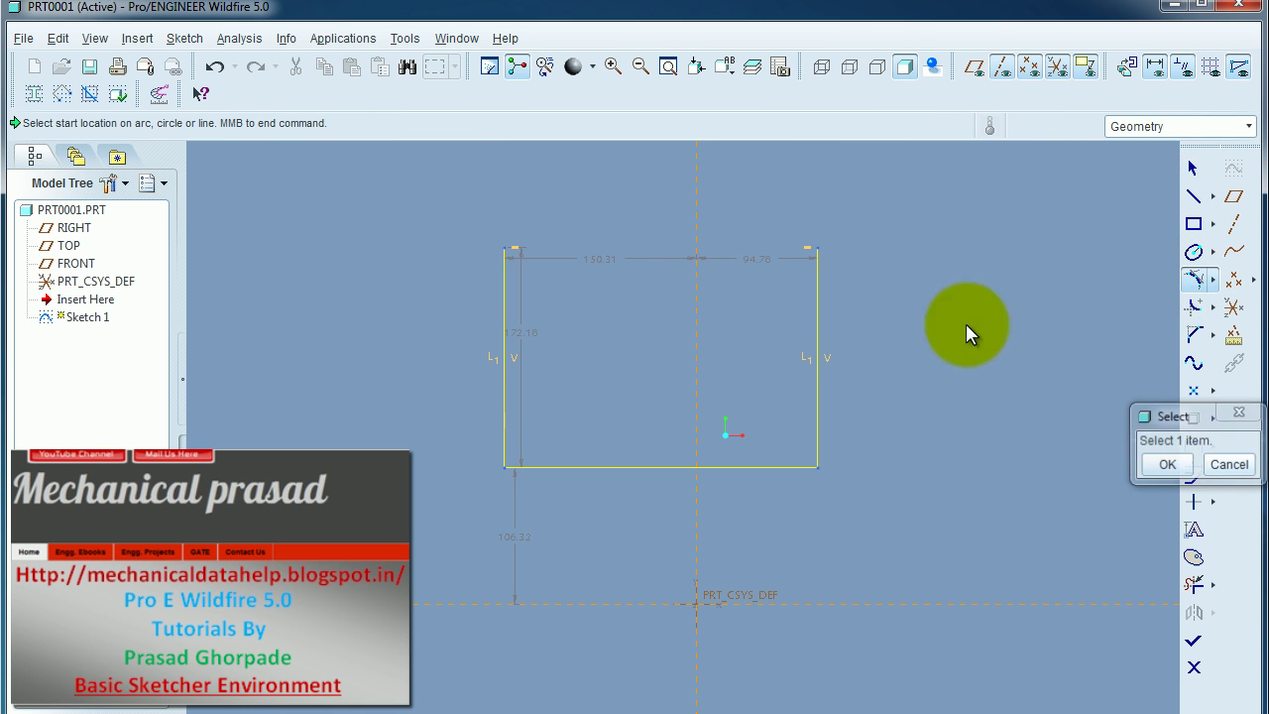
left_click(505, 319)
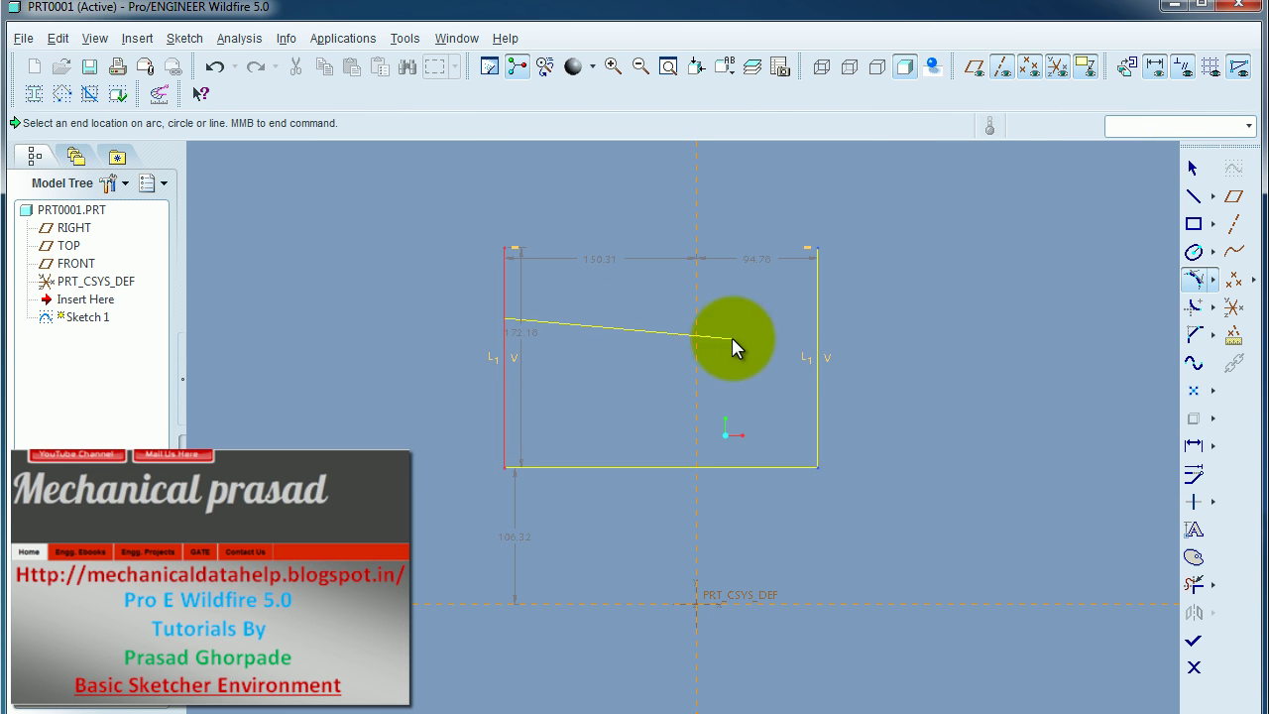
left_click(816, 318)
left_click(817, 316)
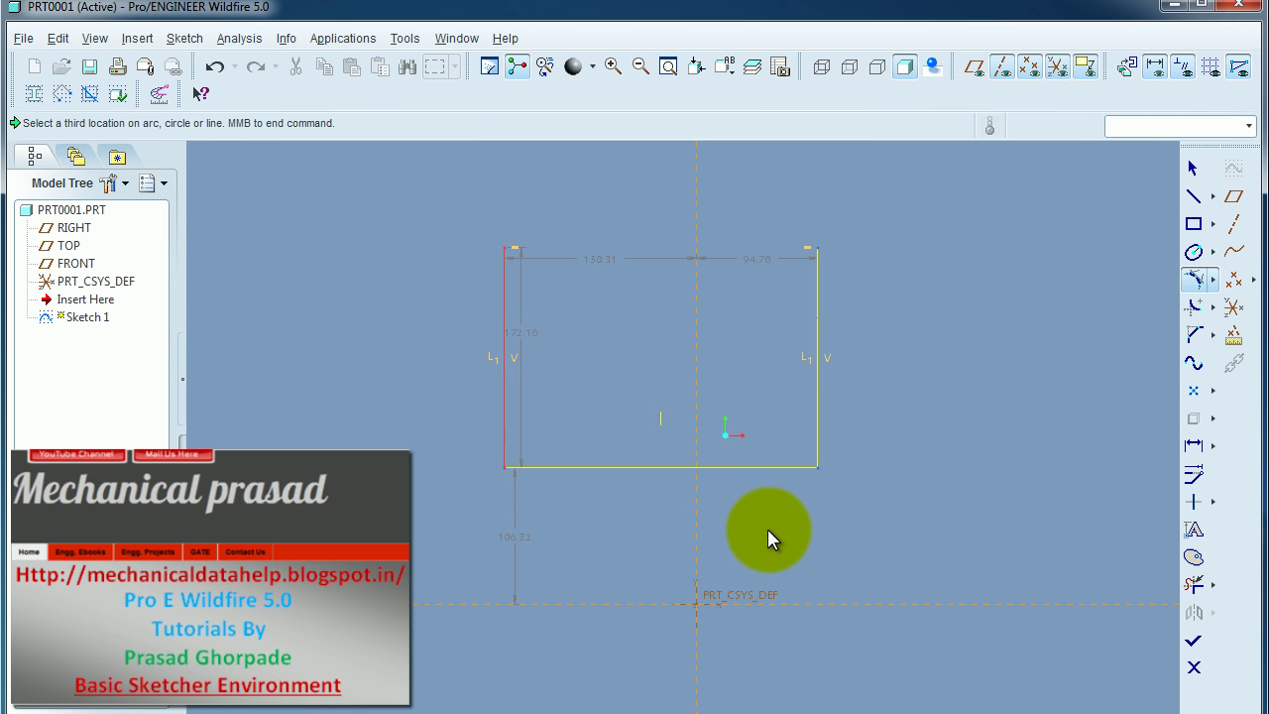
left_click(759, 465)
middle_click(919, 420)
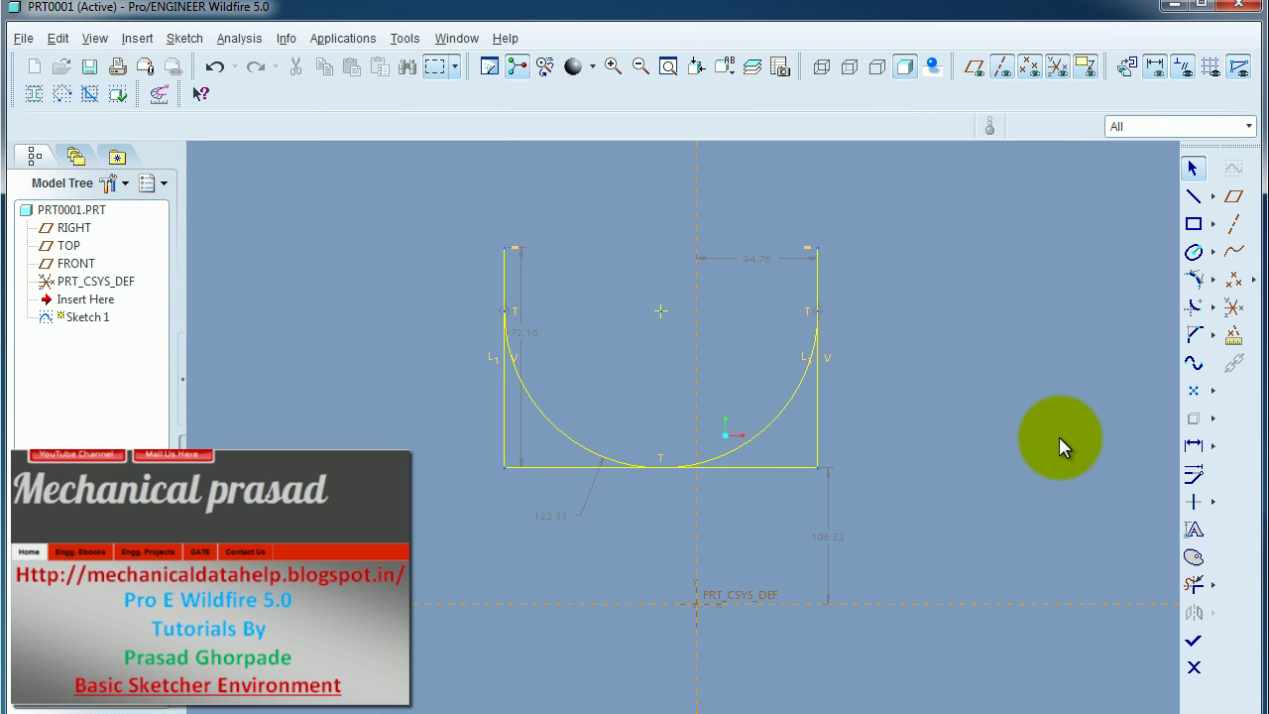
key("ctrl+z")
key("ctrl+z")
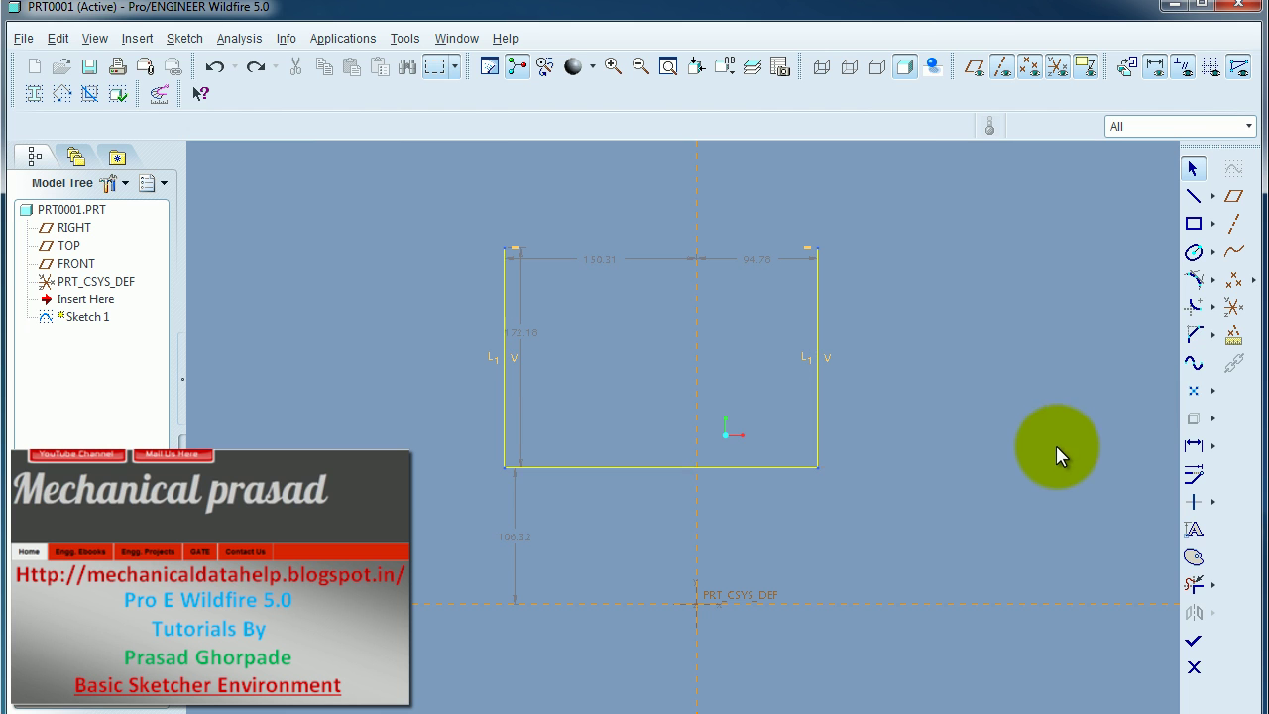
- Sketch a conic arc joining the lower ends of the two vertical lines, bulging downward with a rho of about 0.50
left_click(1211, 280)
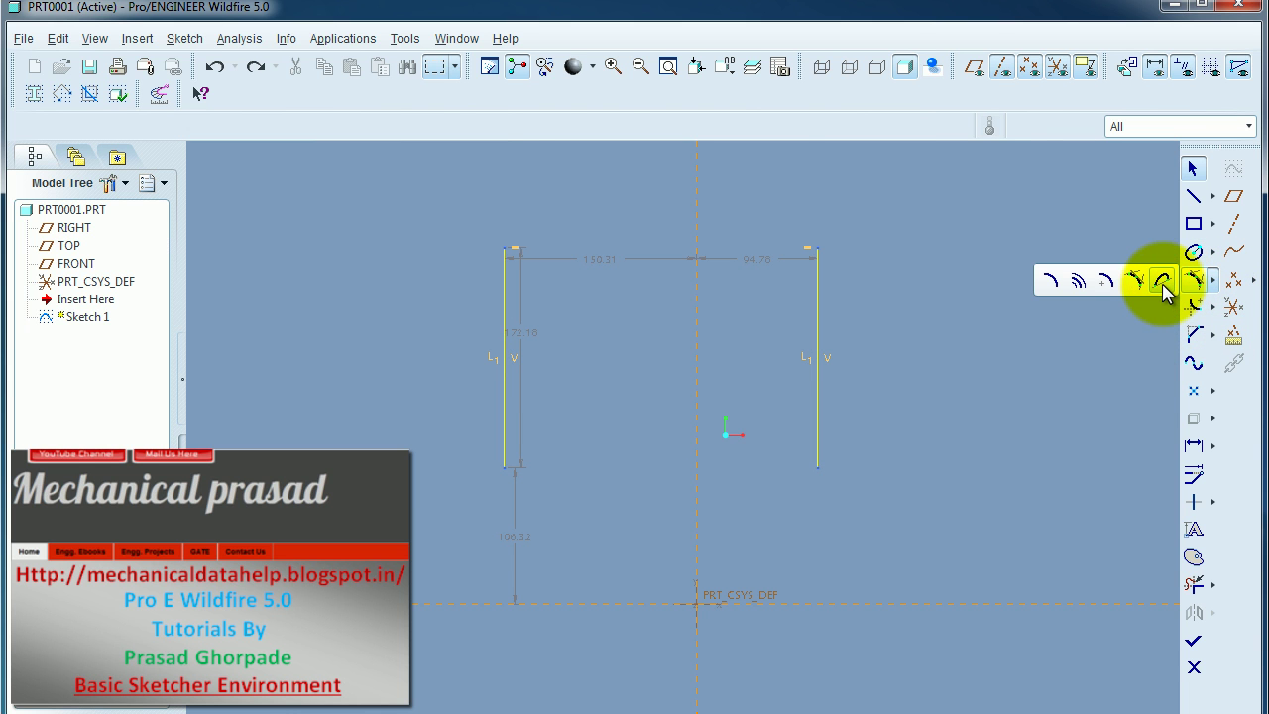
left_click(1162, 281)
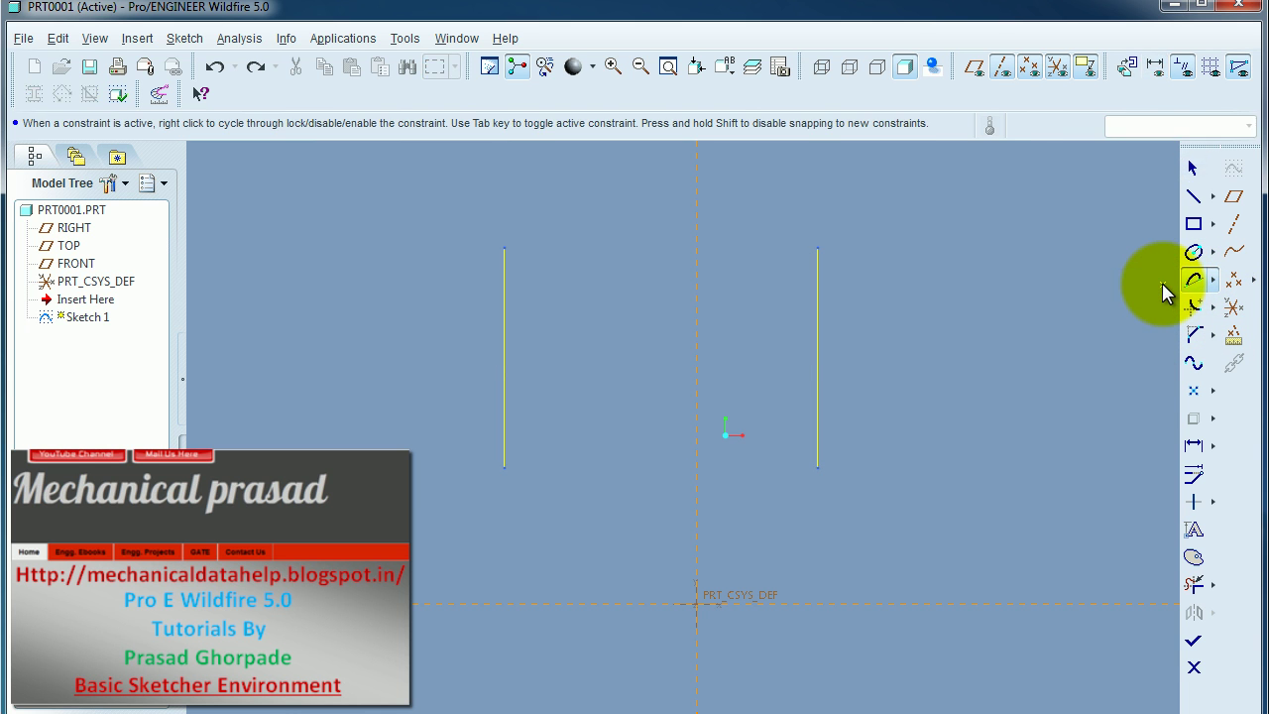
left_click(503, 468)
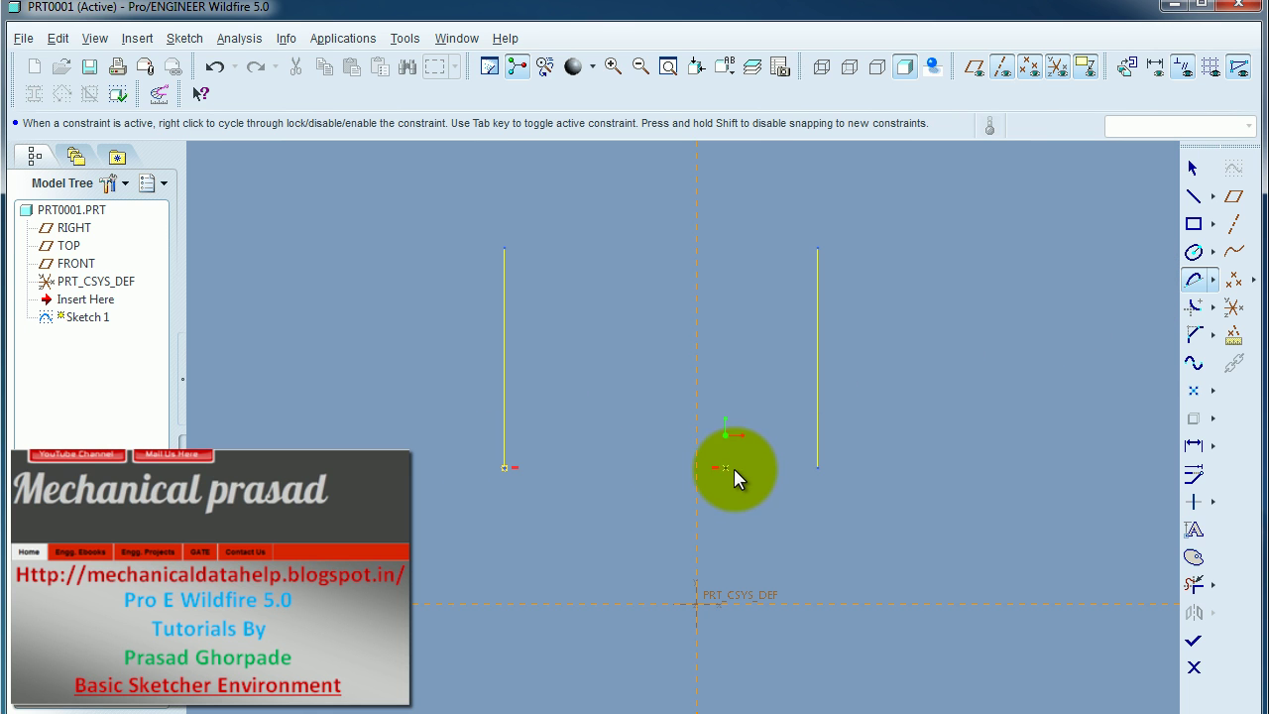
left_click(818, 466)
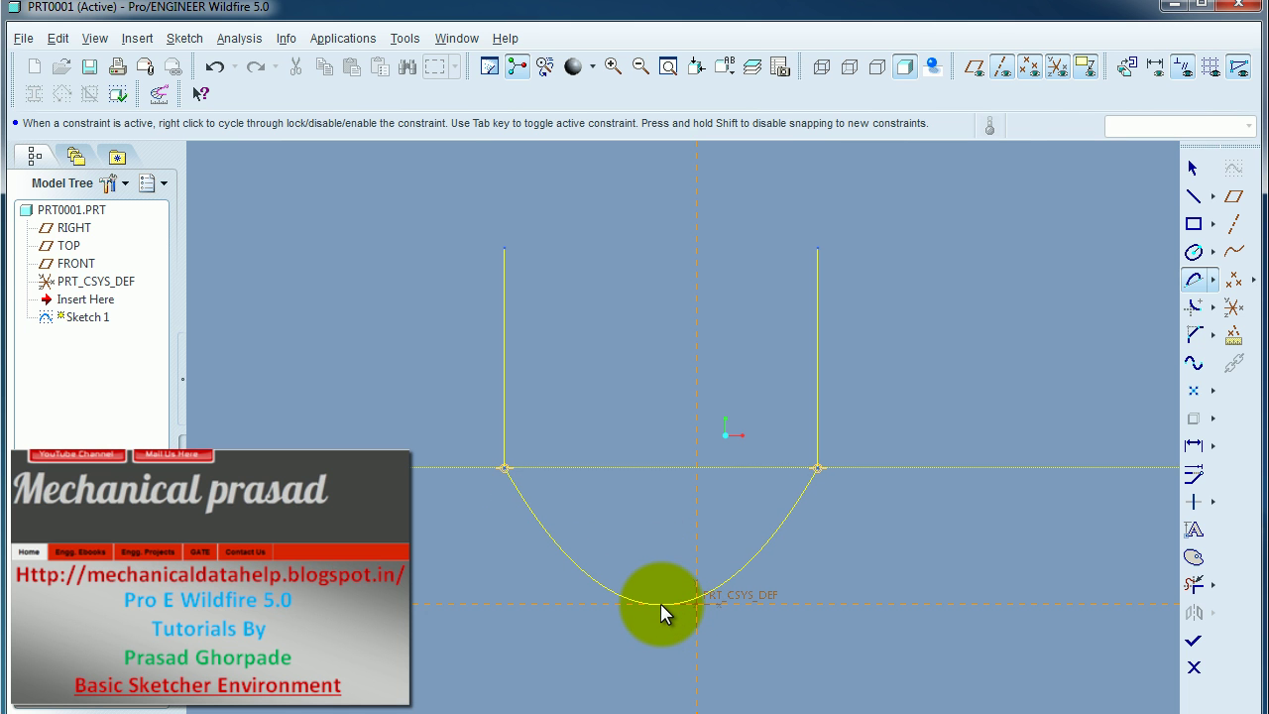
left_click(667, 560)
middle_click(820, 539)
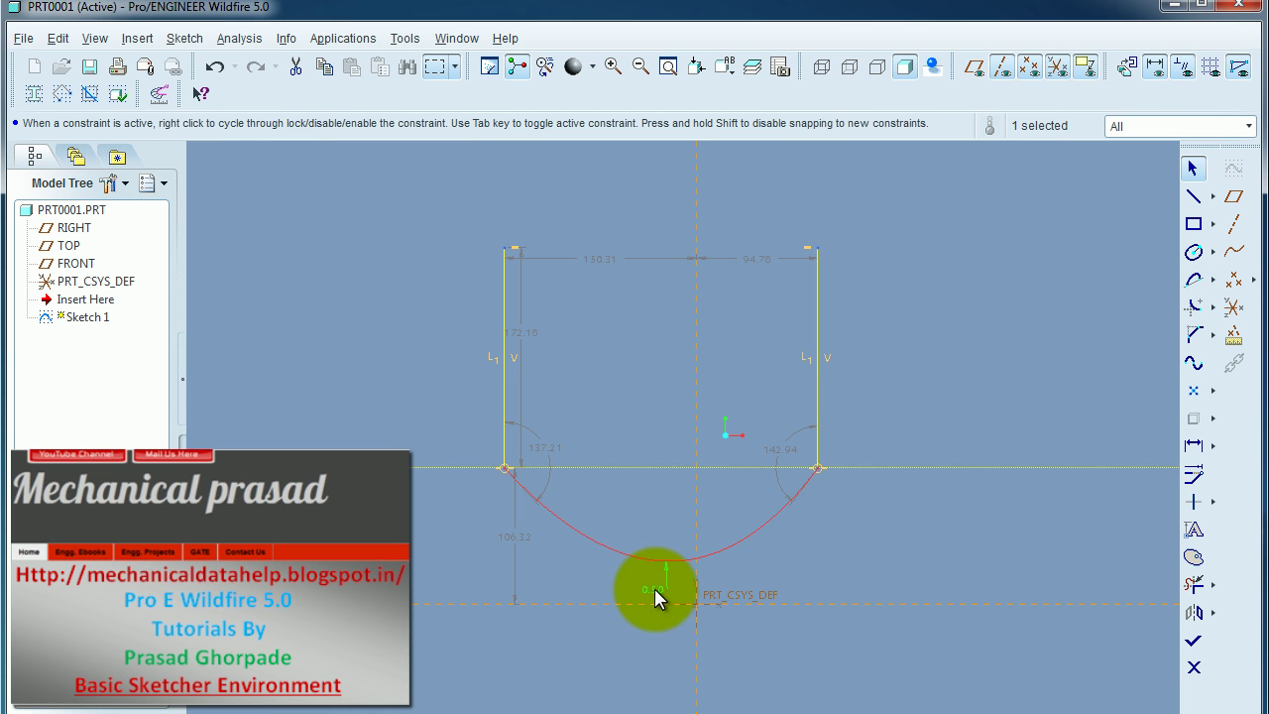
- Move the conic's rho dimension clear of the curve and delete the conic
left_click_drag(657, 602, 868, 662)
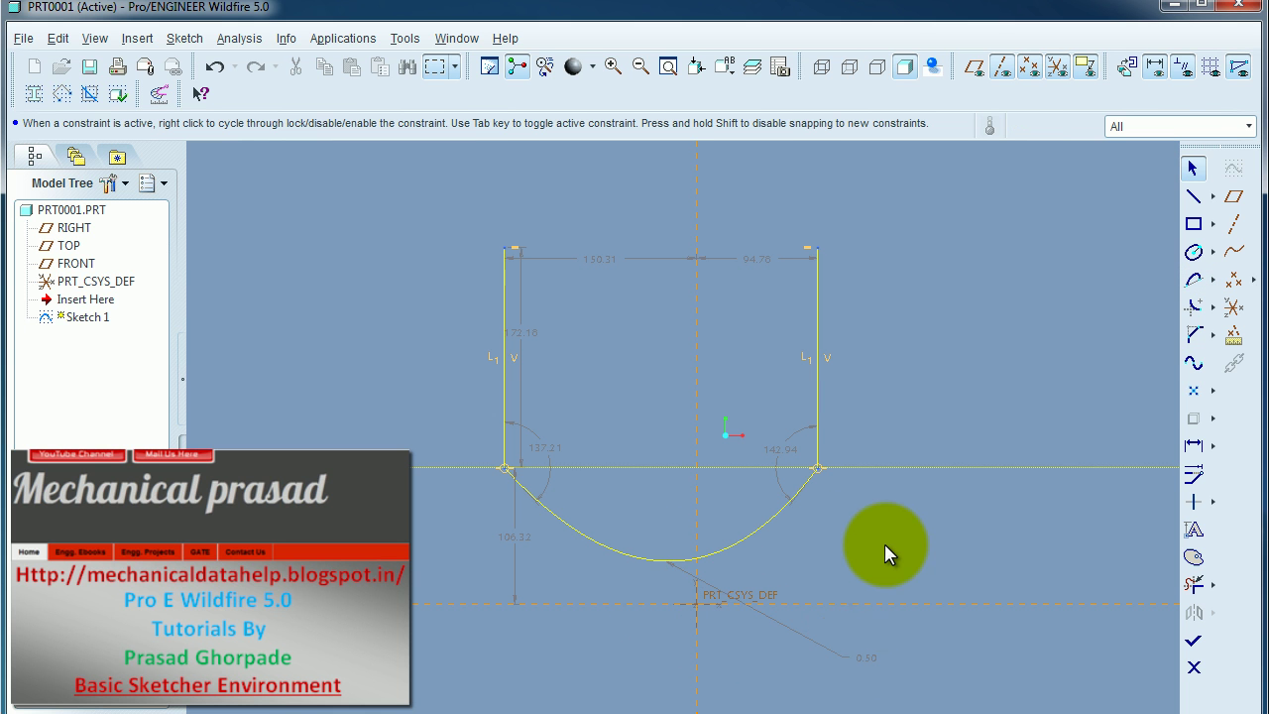
left_click(781, 448)
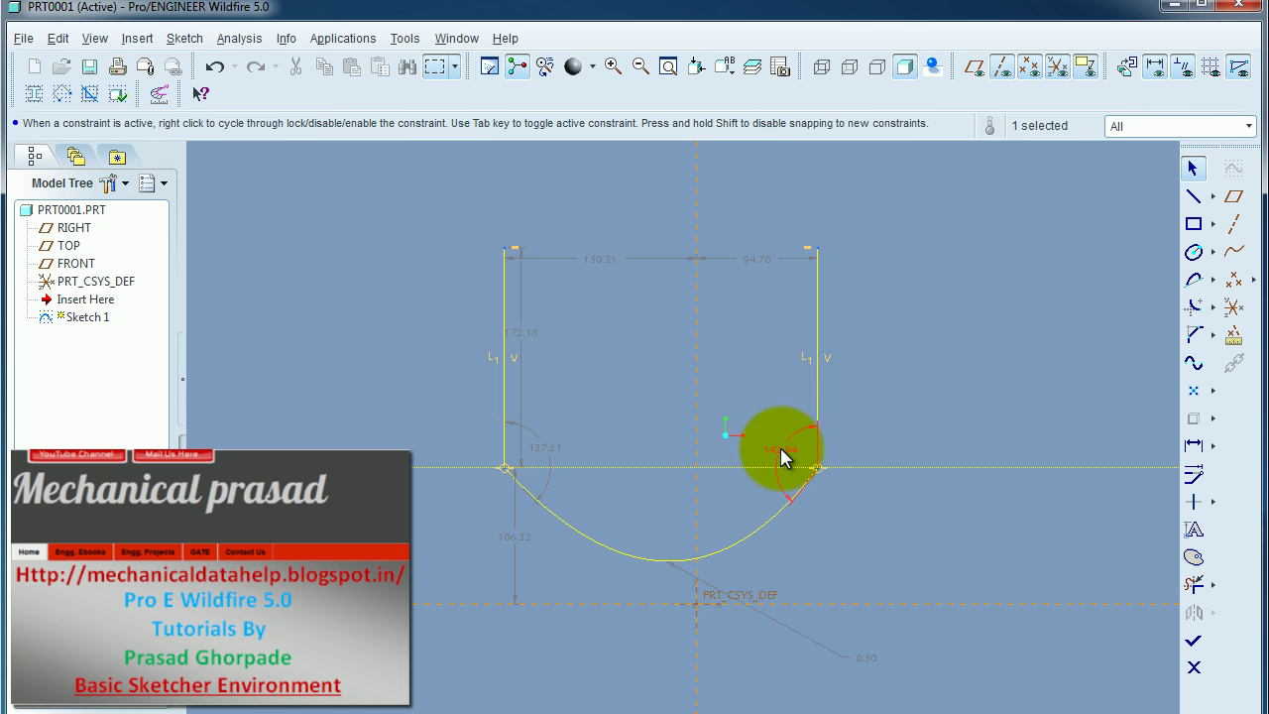
key("Delete")
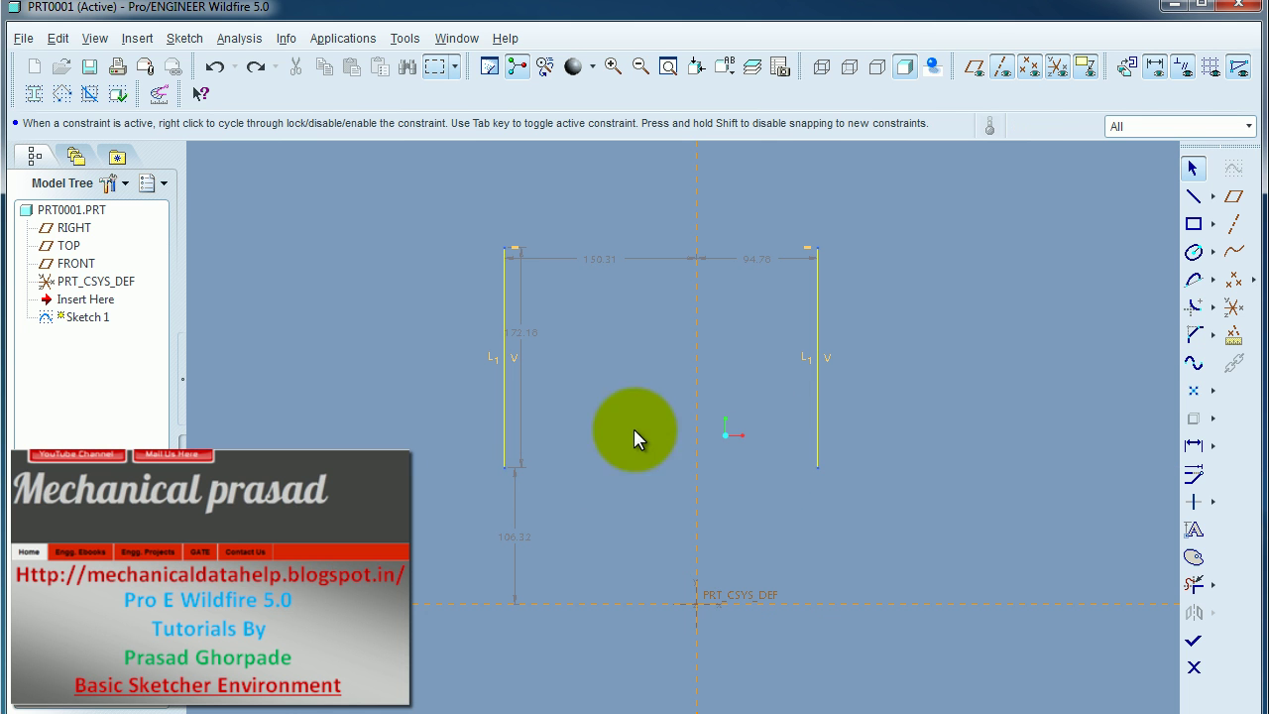
- Sketch a rectangle about 268 by 155 around the origin, with its upper edge about 77 above the horizontal reference
left_click(1194, 225)
left_click(544, 505)
left_click(883, 702)
middle_click(993, 551)
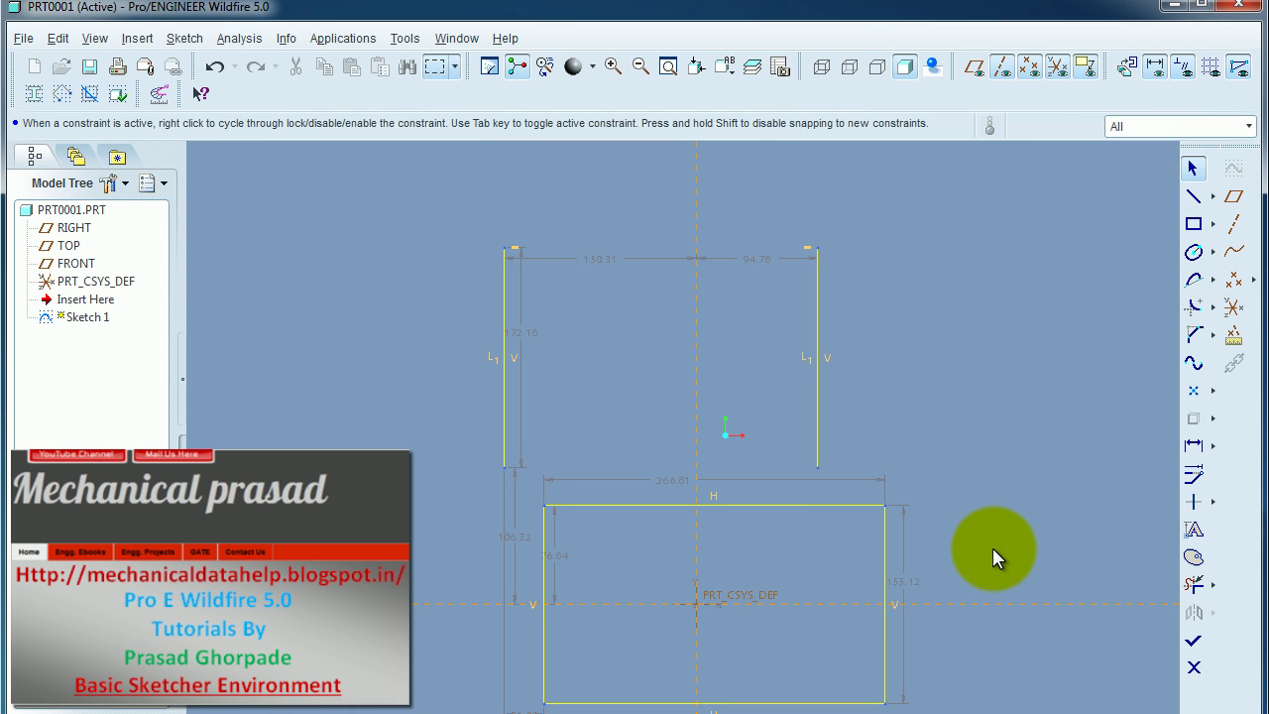
- Fillet the rectangle's upper right corner at about 17 radius and its upper left corner at about 25 radius
left_click(1198, 306)
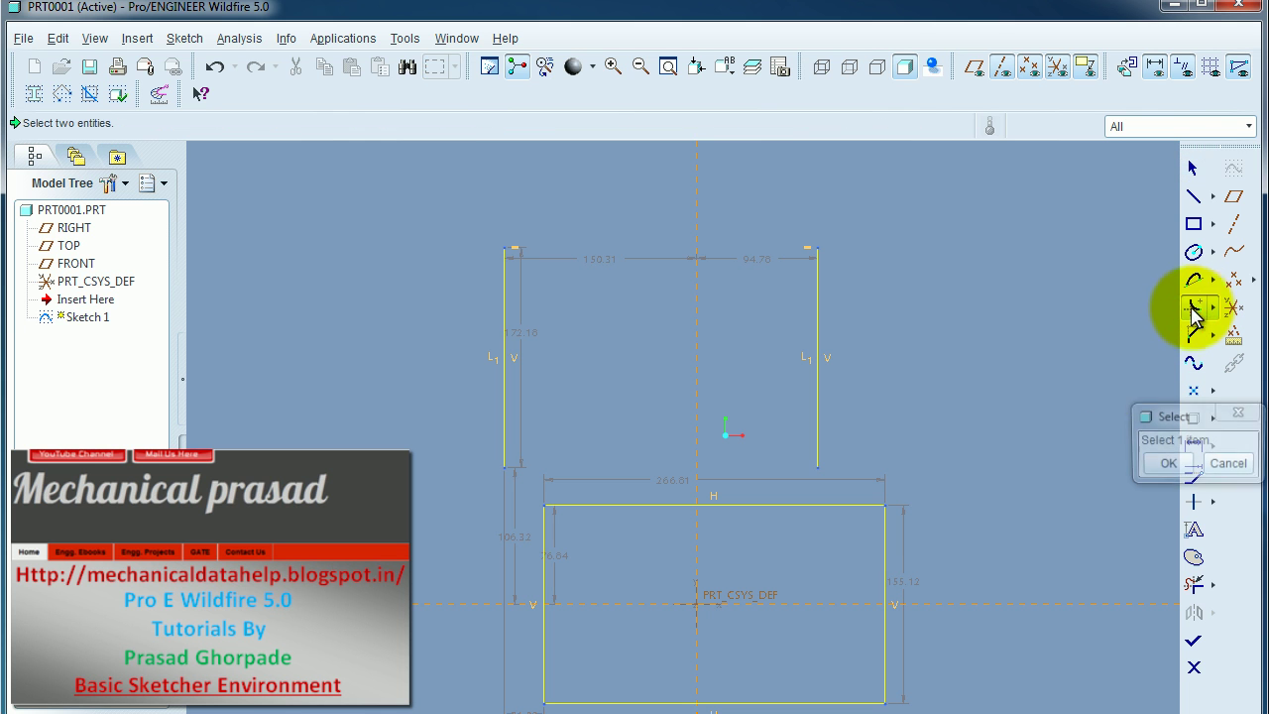
left_click(862, 506)
left_click(884, 533)
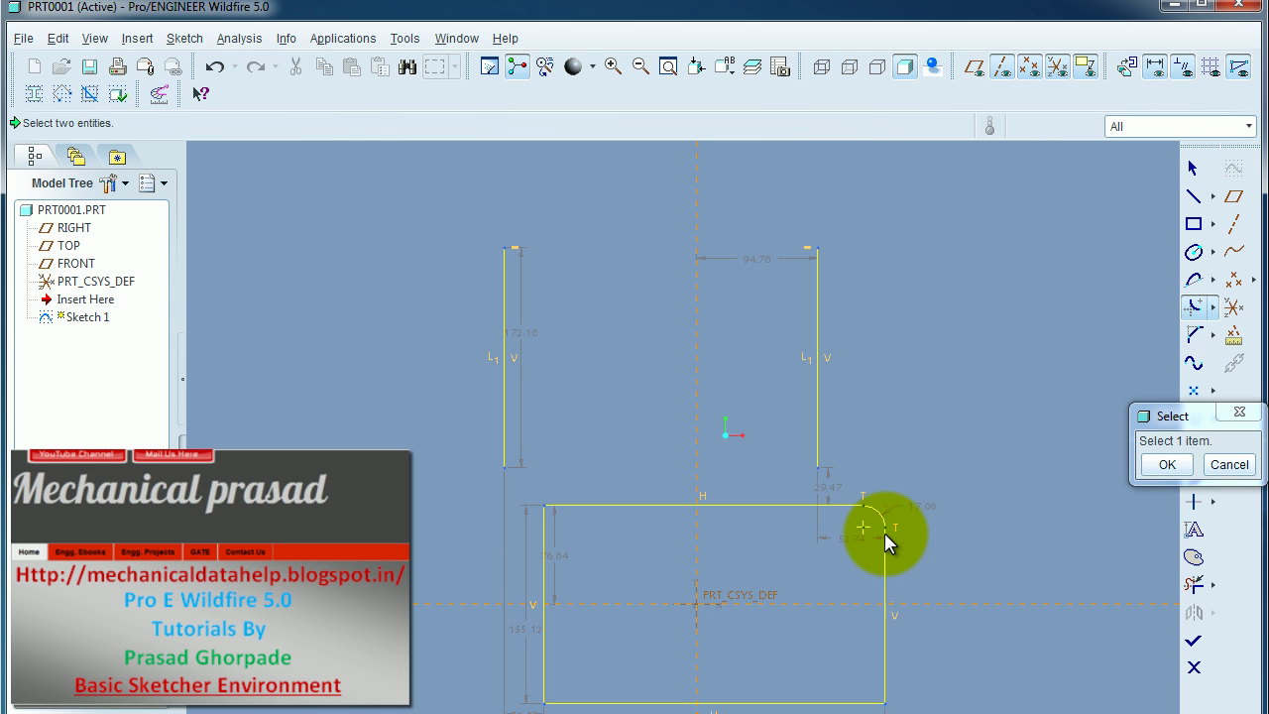
left_click(597, 506)
left_click(544, 535)
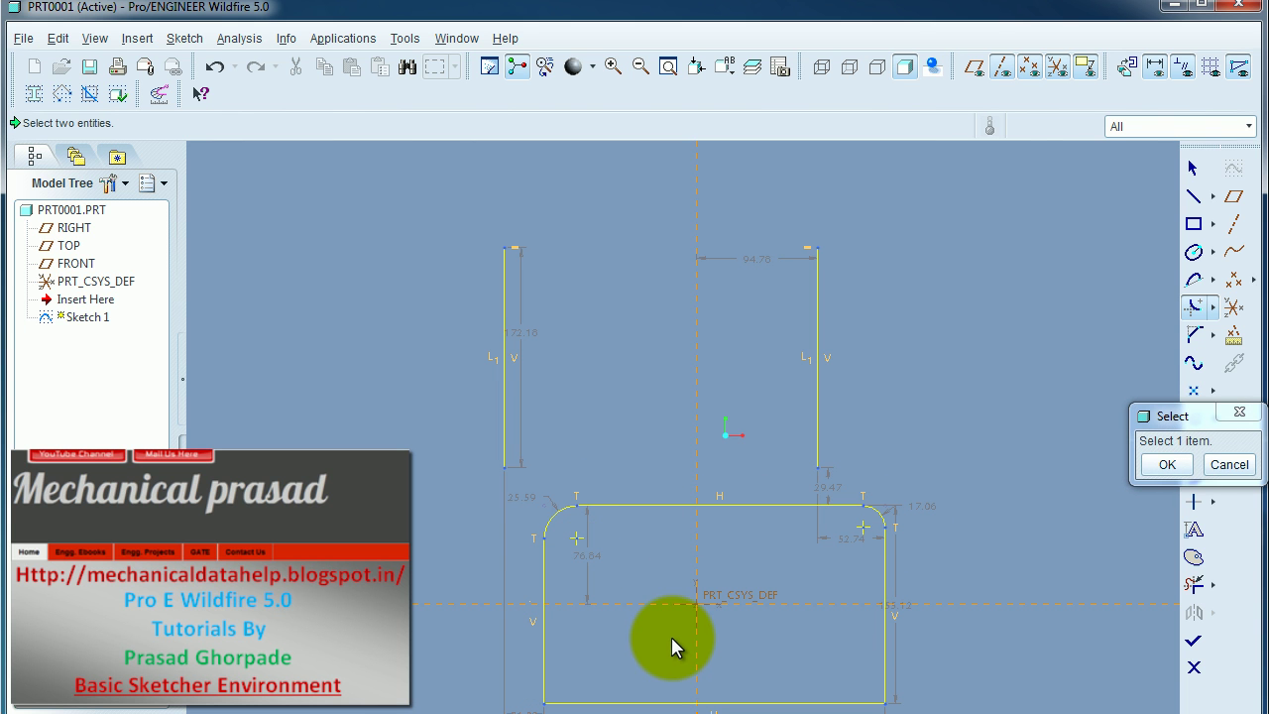
scroll(1001, 436, "down", 1)
scroll(1001, 428, "up", 2)
scroll(1026, 605, "down", 2)
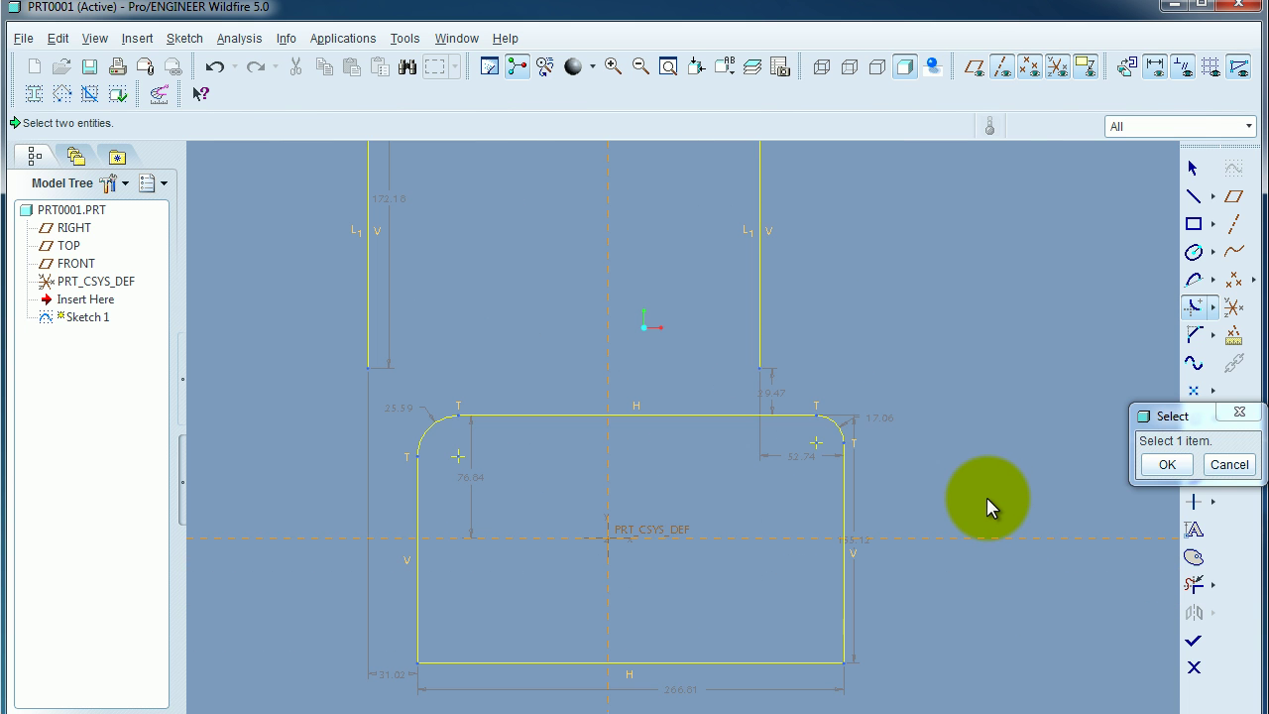
middle_click(984, 461)
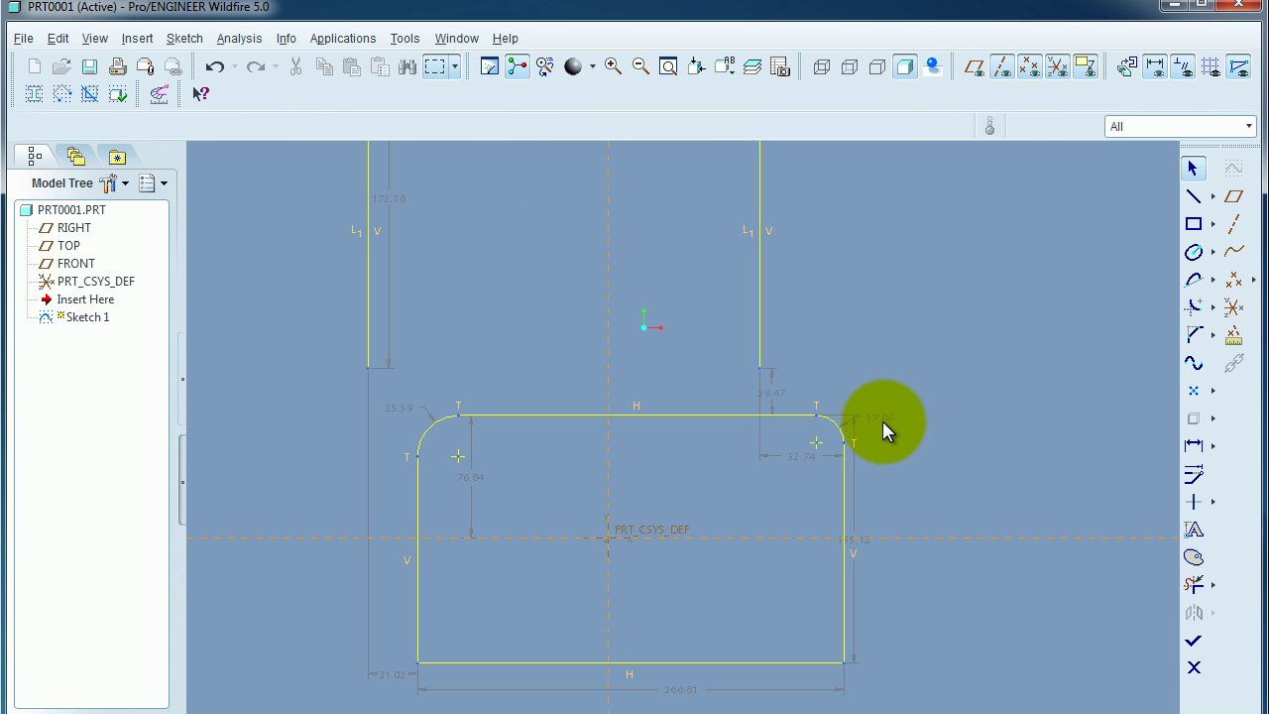
- Remove the two vertical lines and move the rectangle's fillet radius, height and upper-edge dimensions clear of the profile
left_click_drag(879, 415, 936, 278)
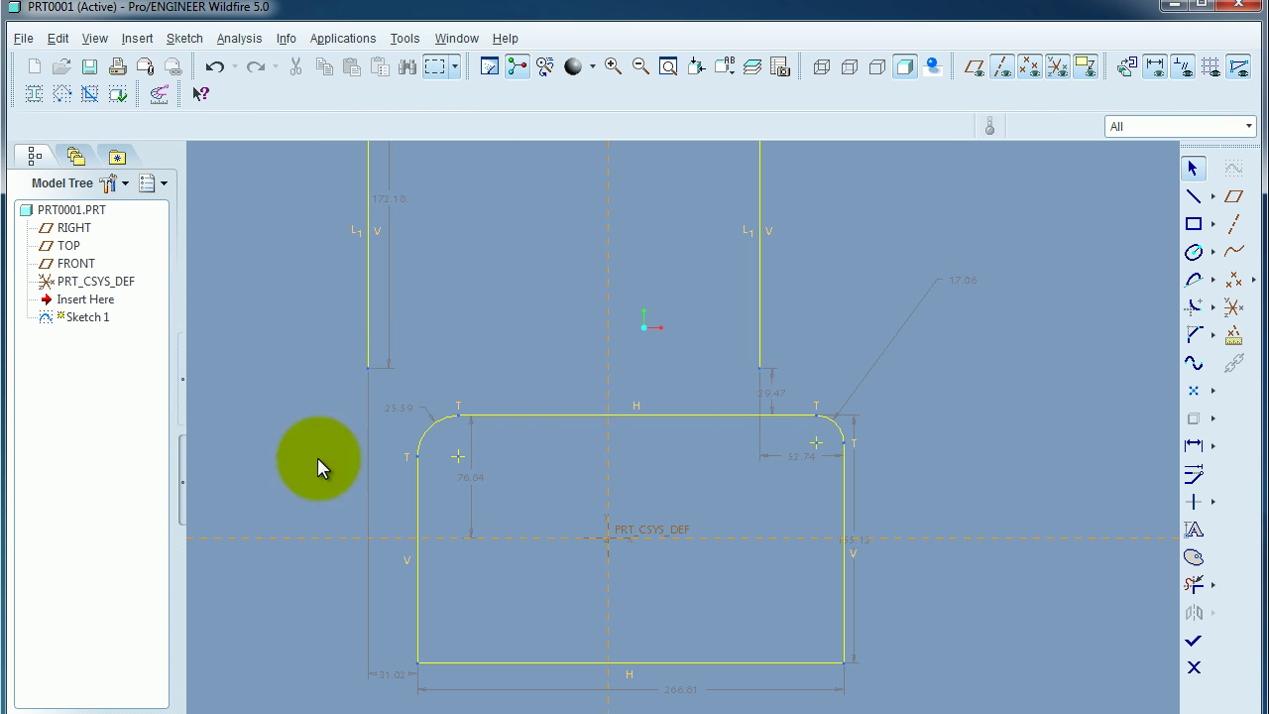
left_click_drag(402, 407, 385, 337)
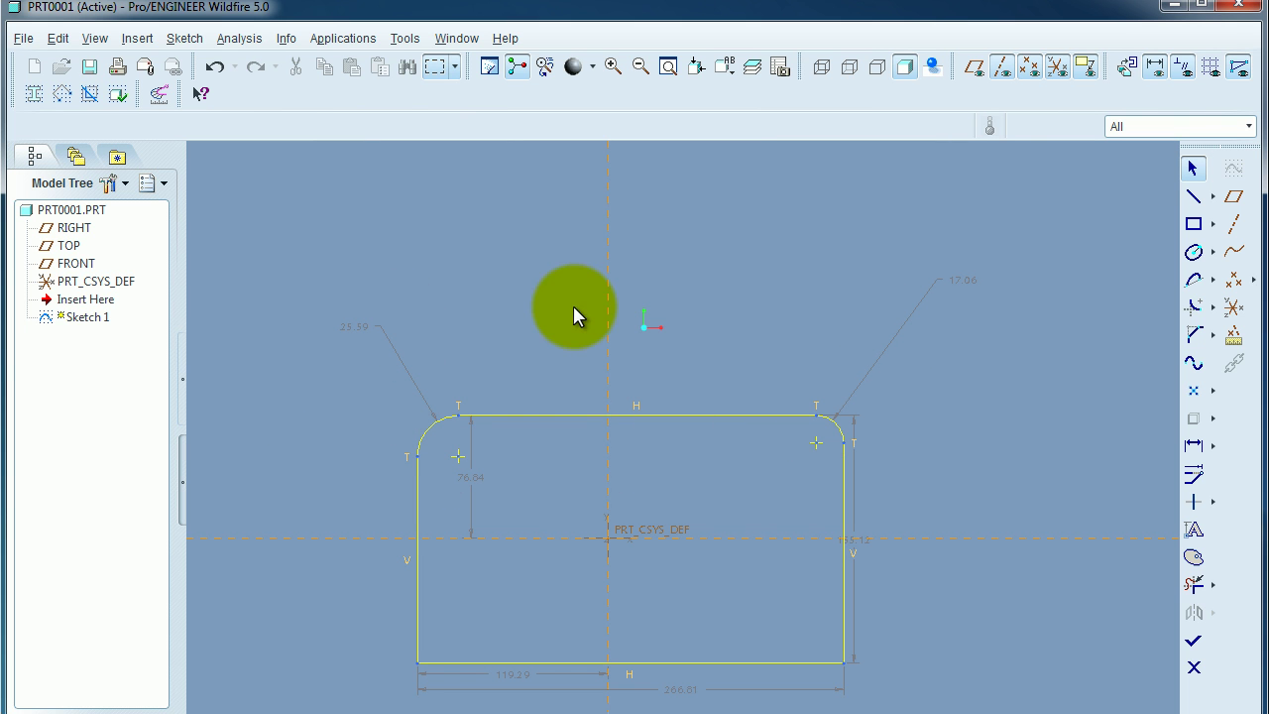
left_click_drag(849, 540, 966, 545)
left_click_drag(460, 474, 218, 476)
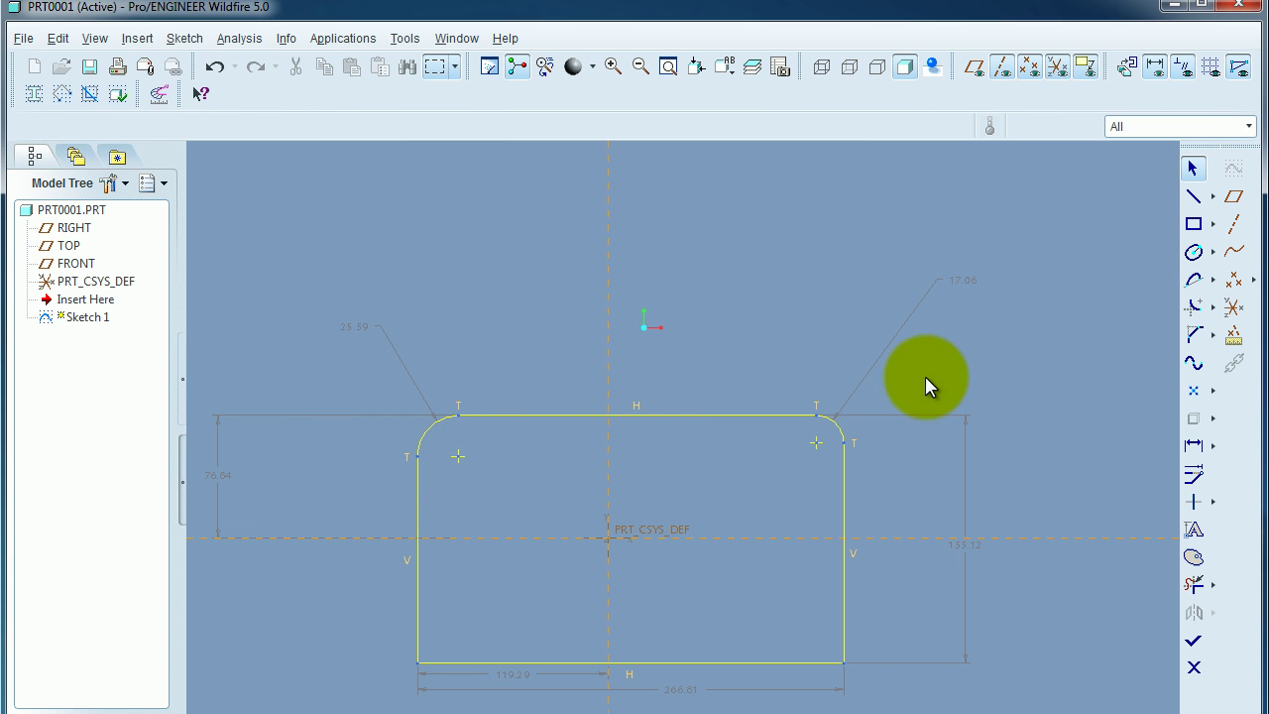
- Set the radius of the rectangle's upper right fillet to 20
double_click(970, 280)
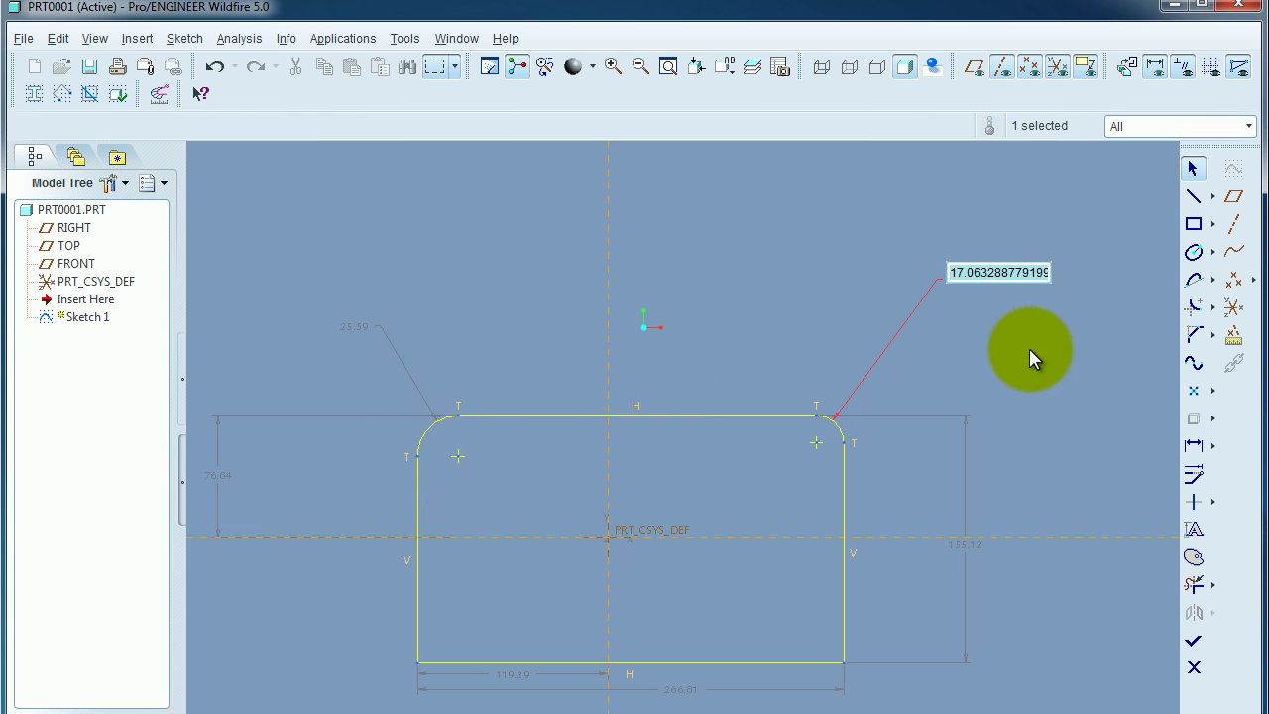
type("20")
key("Return")
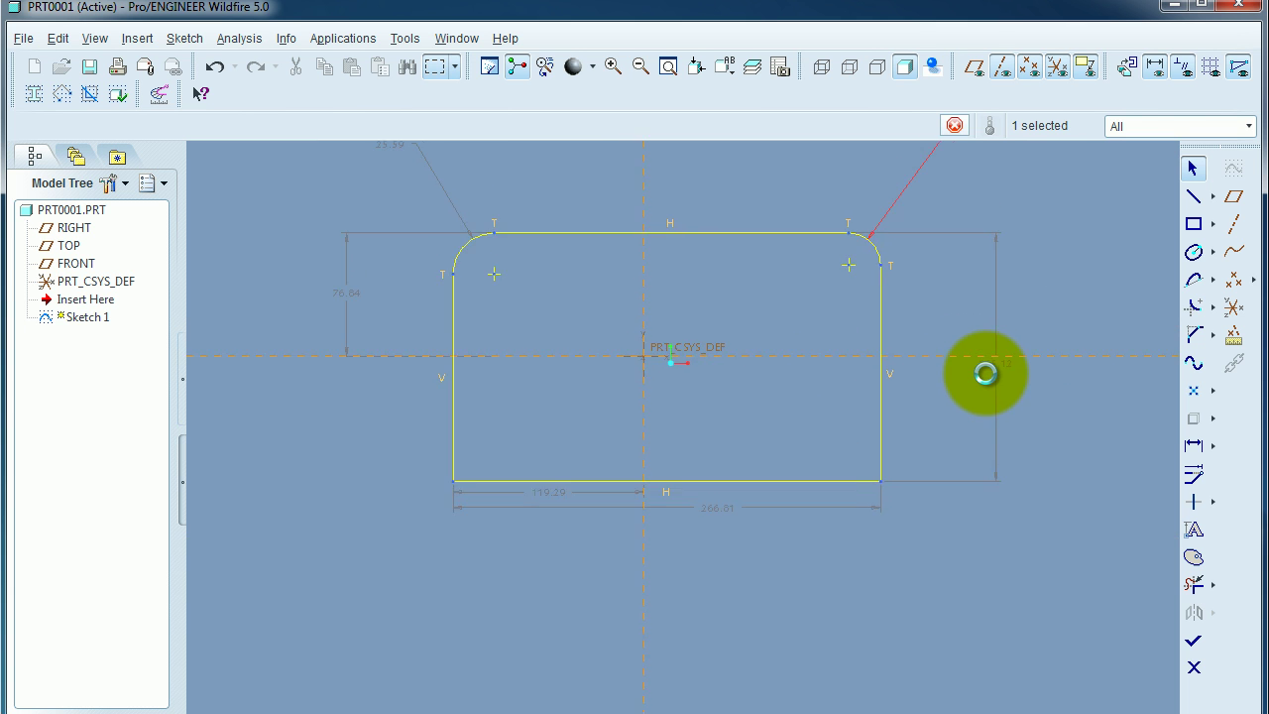
- Round the rectangle's lower right corner with an elliptical fillet whose axes measure about 43 horizontally and 54 vertically
left_click(1070, 253)
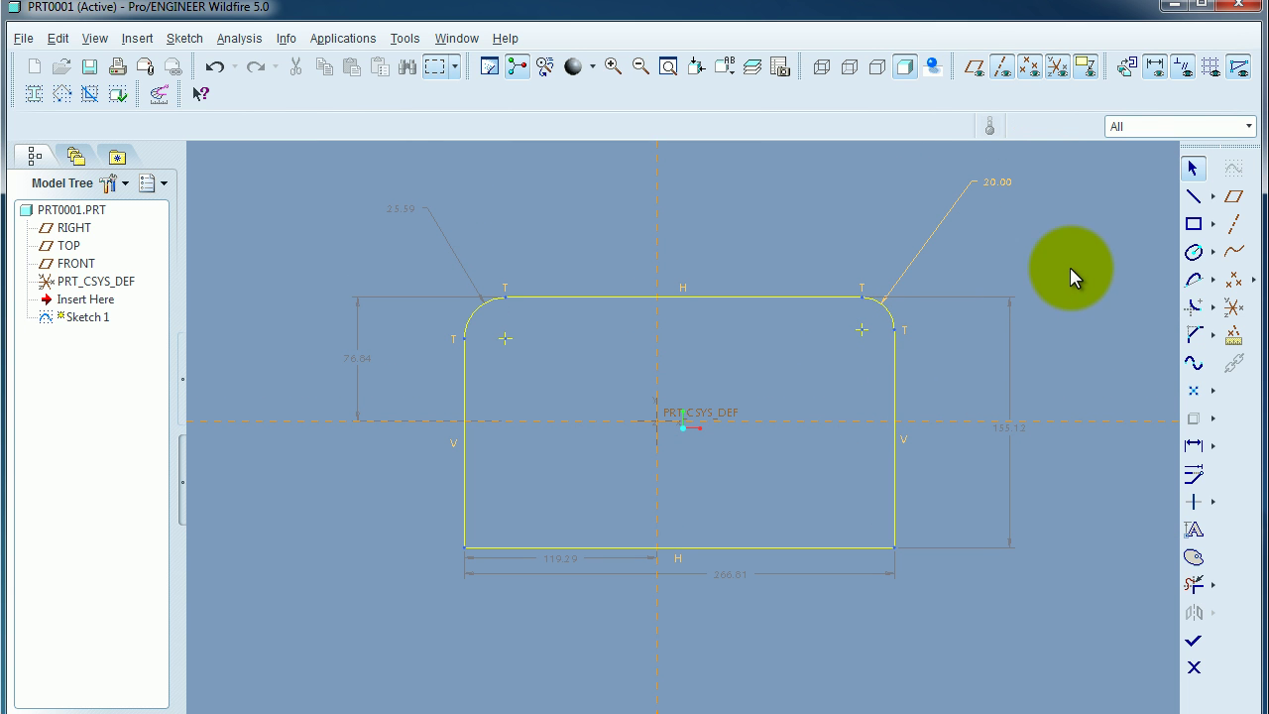
left_click(1211, 306)
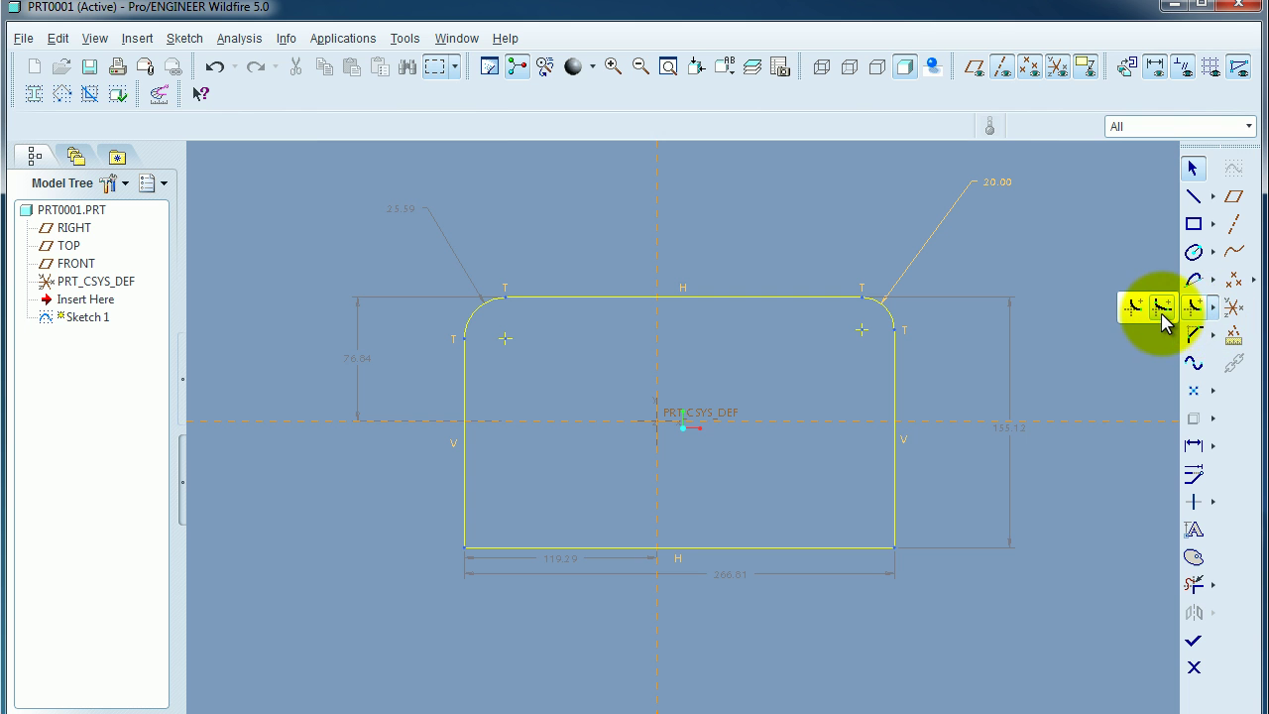
left_click(1163, 310)
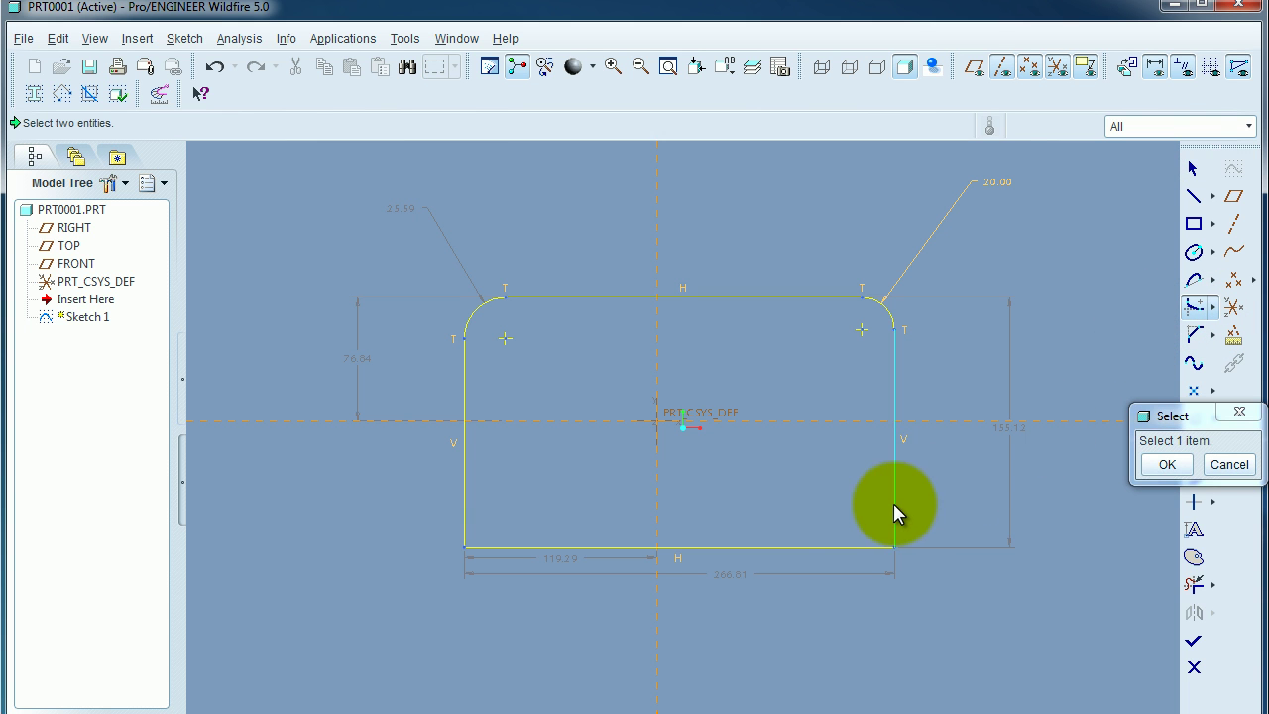
left_click(894, 504)
left_click(859, 552)
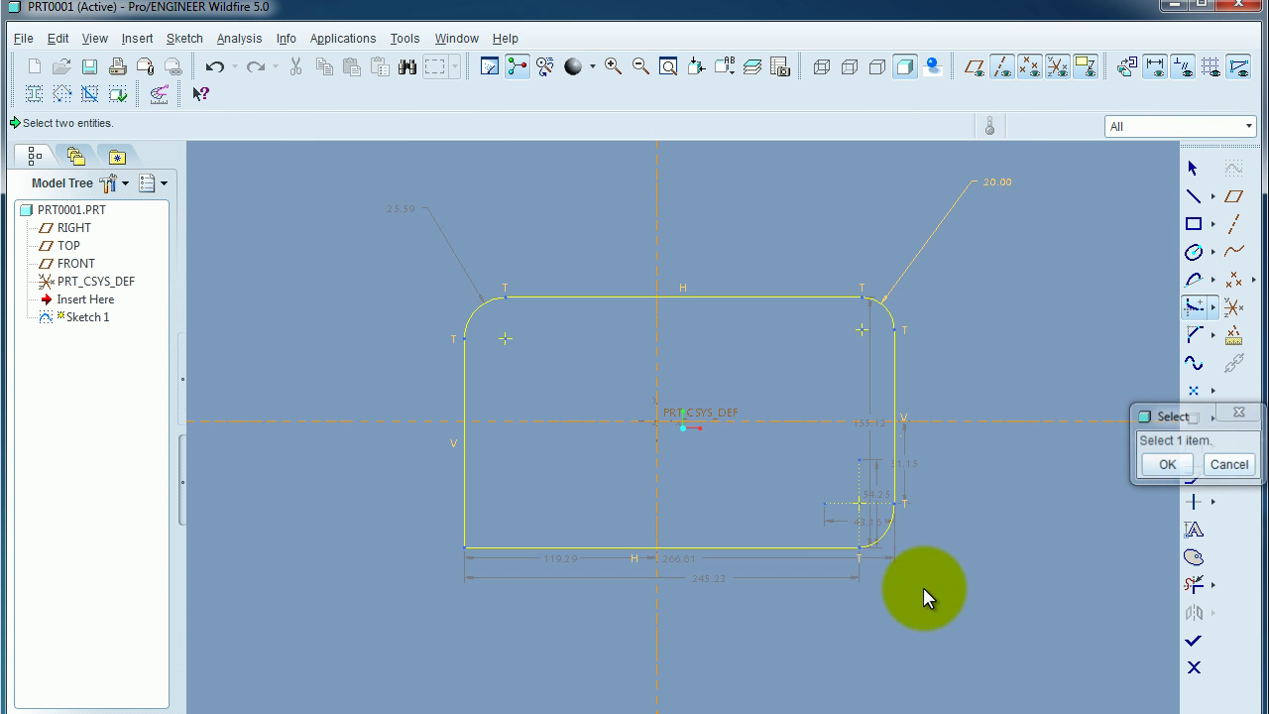
scroll(895, 579, "down", 4)
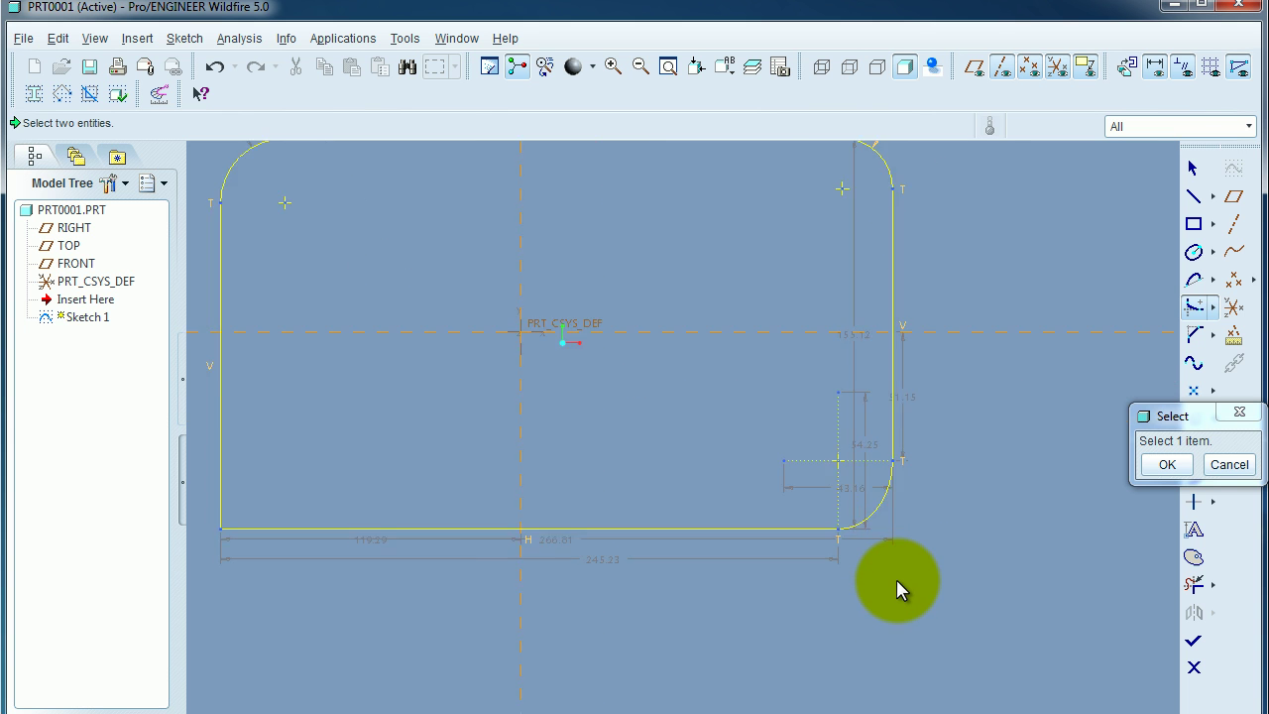
middle_click(980, 342)
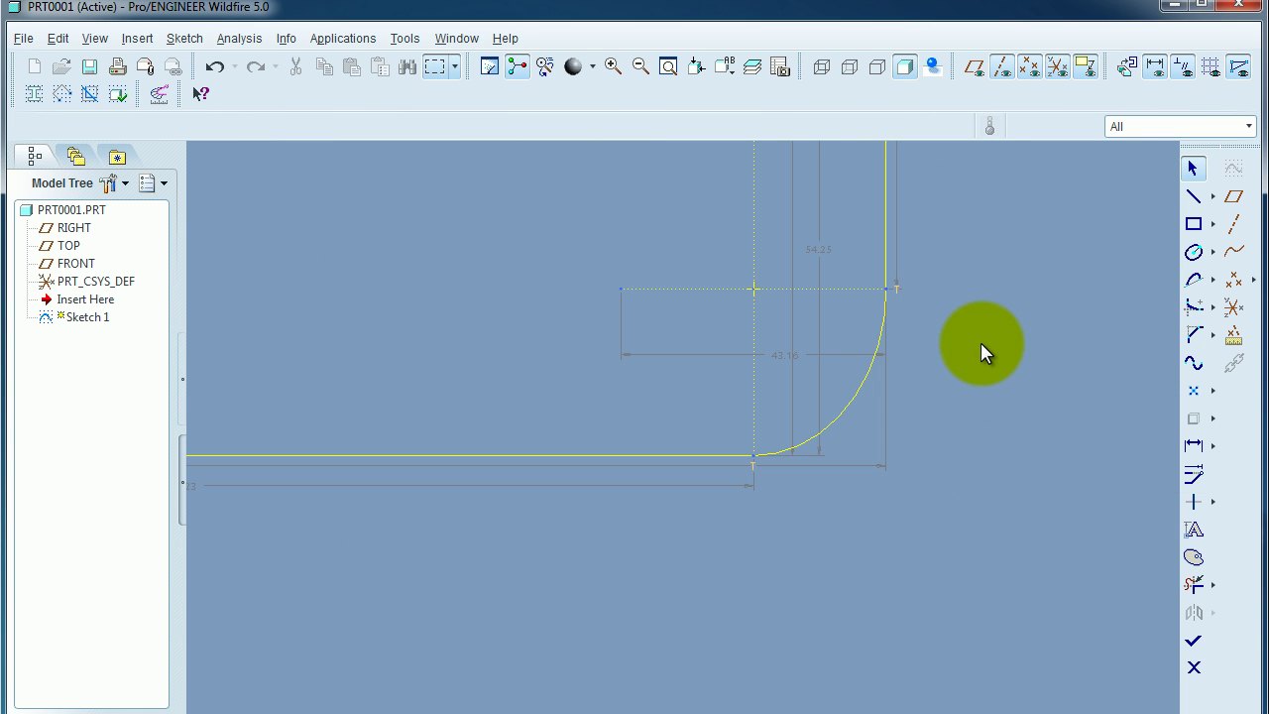
scroll(882, 633, "up", 2)
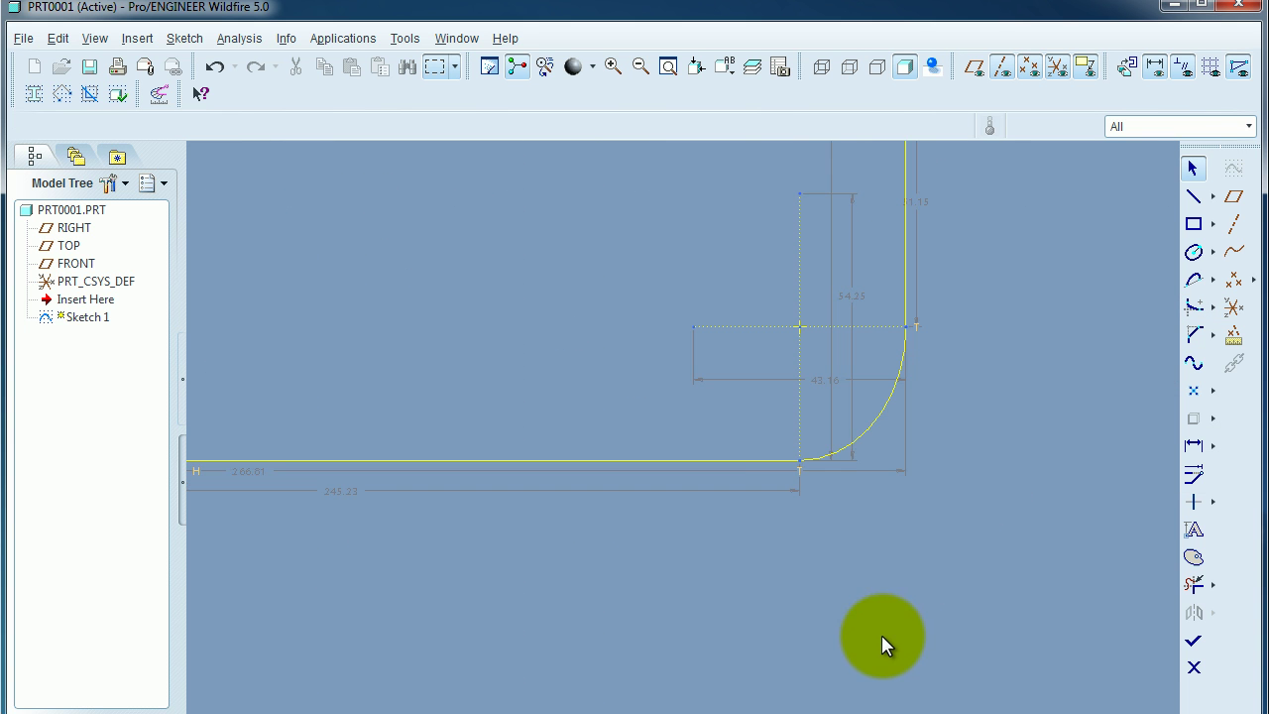
- Dimension the elliptical fillet's vertical axis beside the profile and its horizontal axis below it, between the axis endpoints
right_click(960, 460)
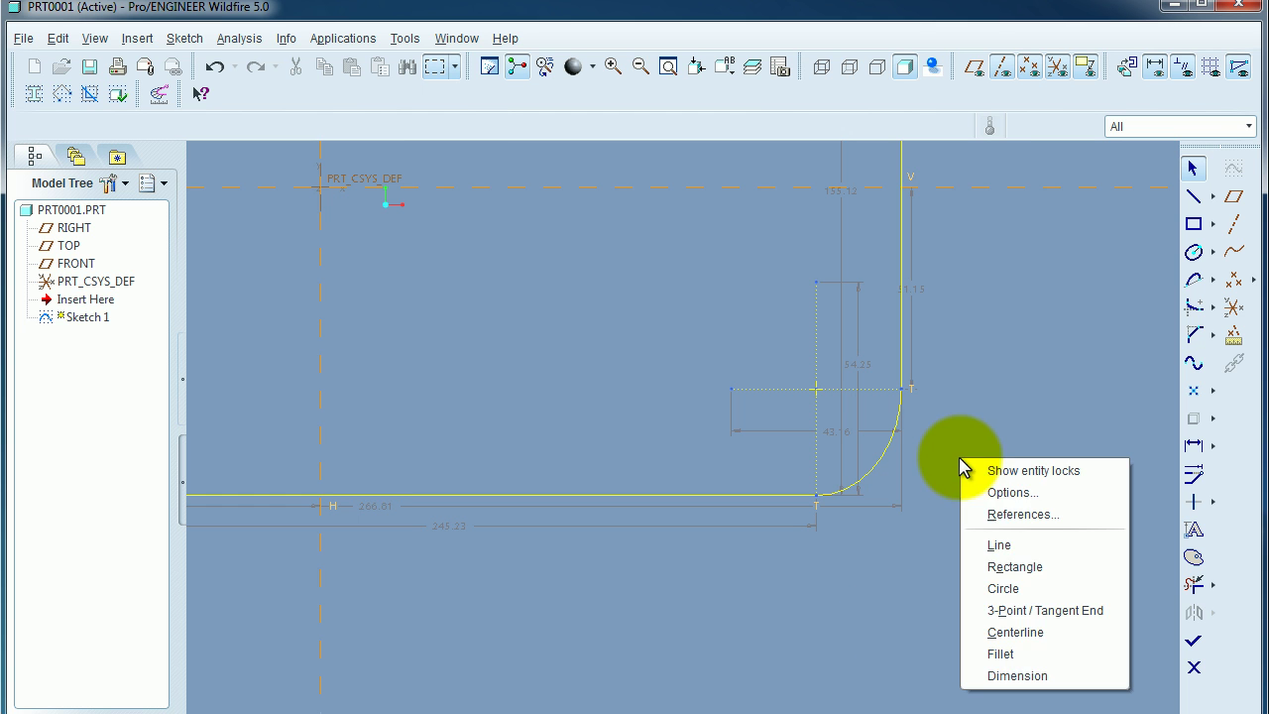
left_click(1017, 676)
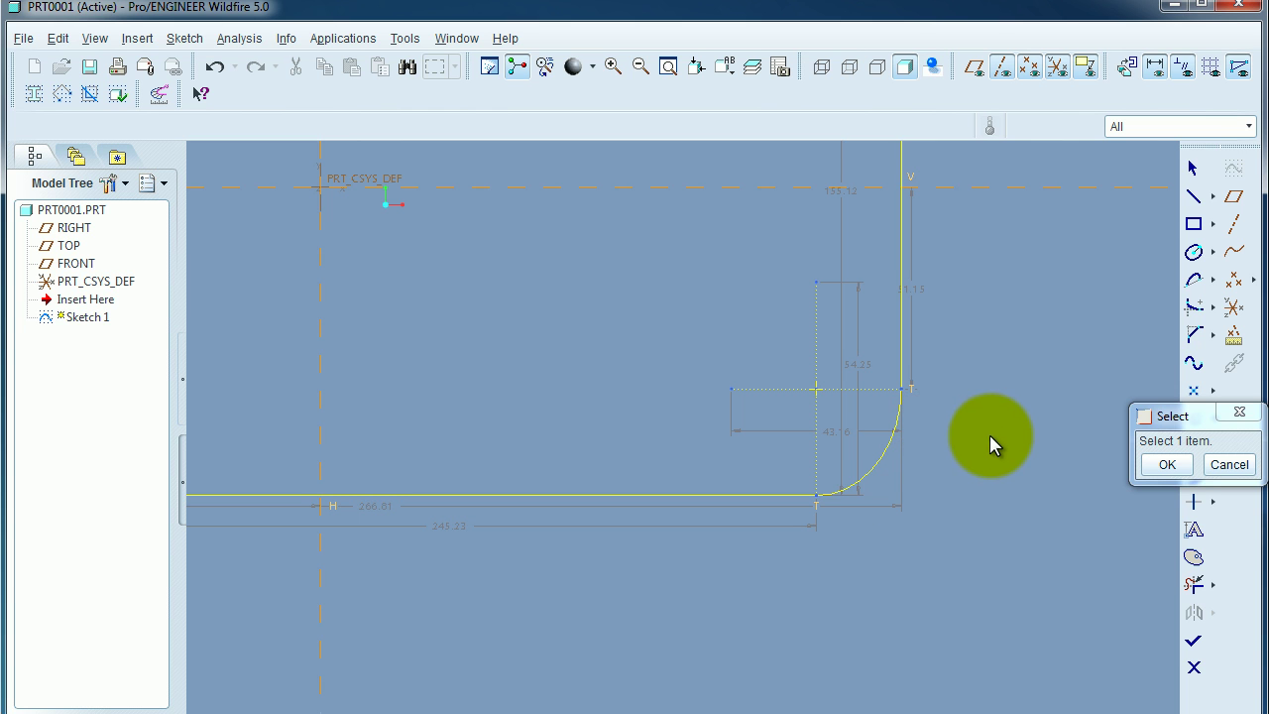
left_click(817, 284)
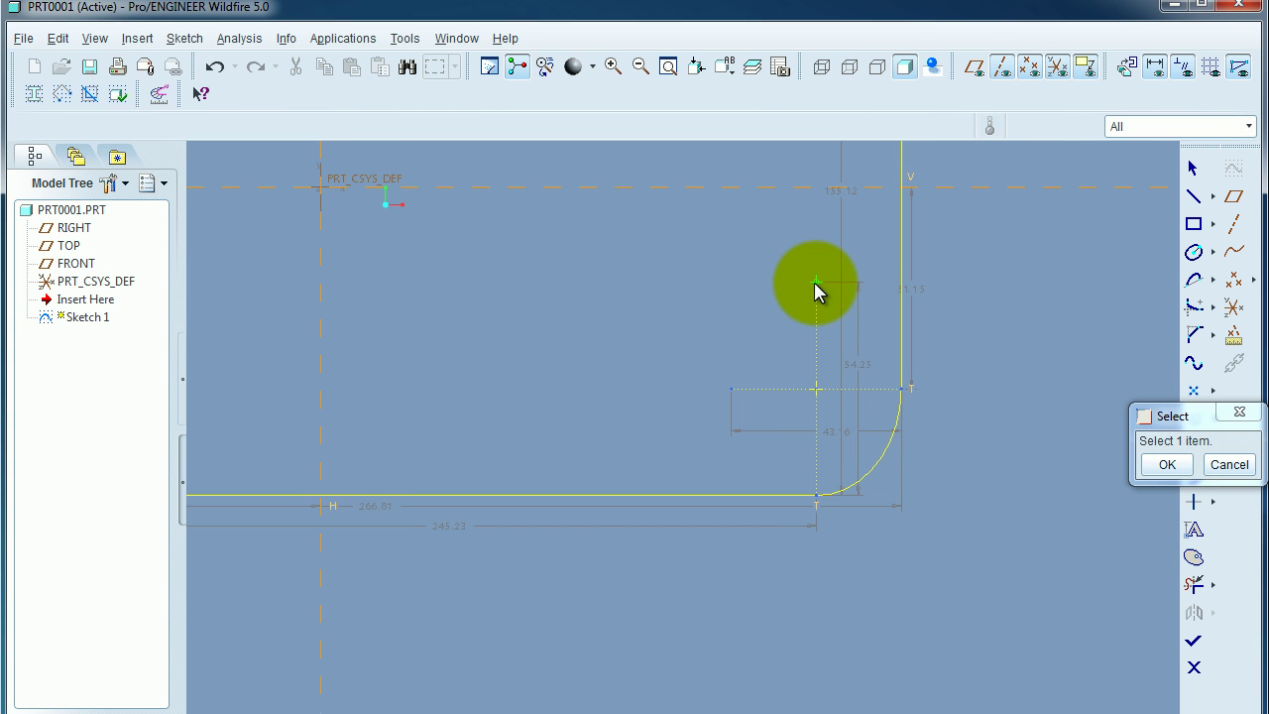
left_click(817, 497)
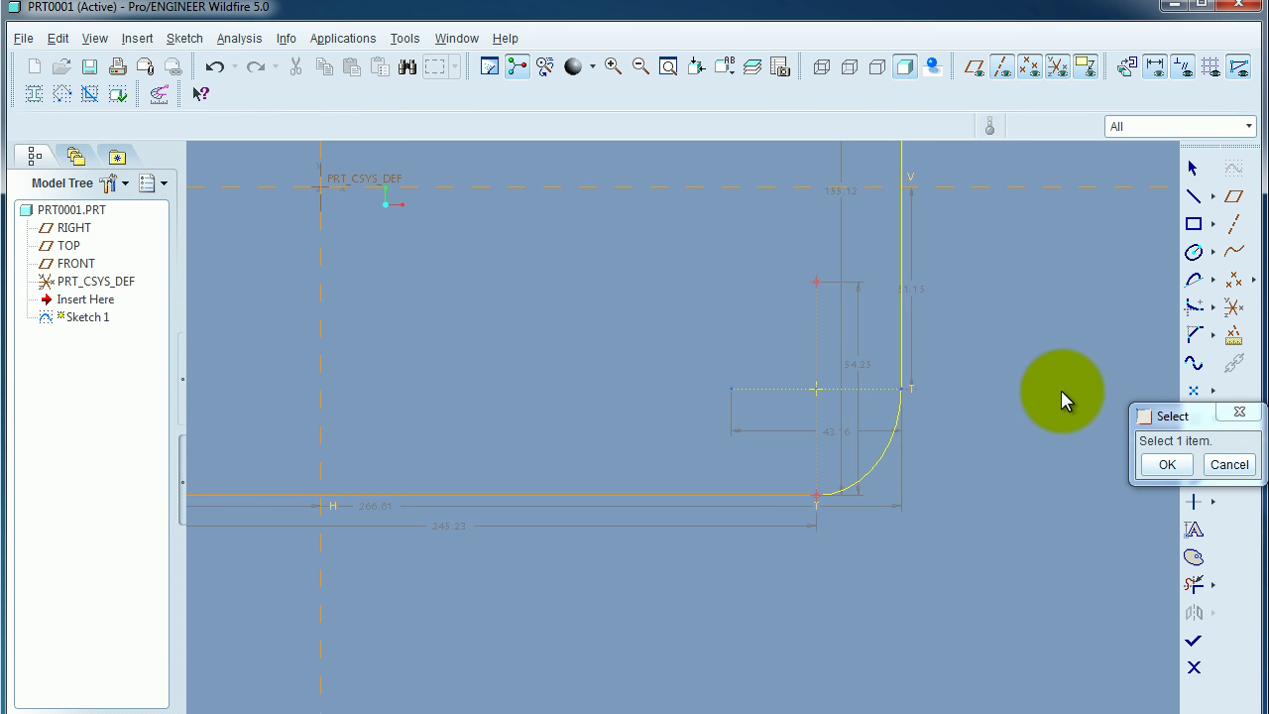
middle_click(1060, 391)
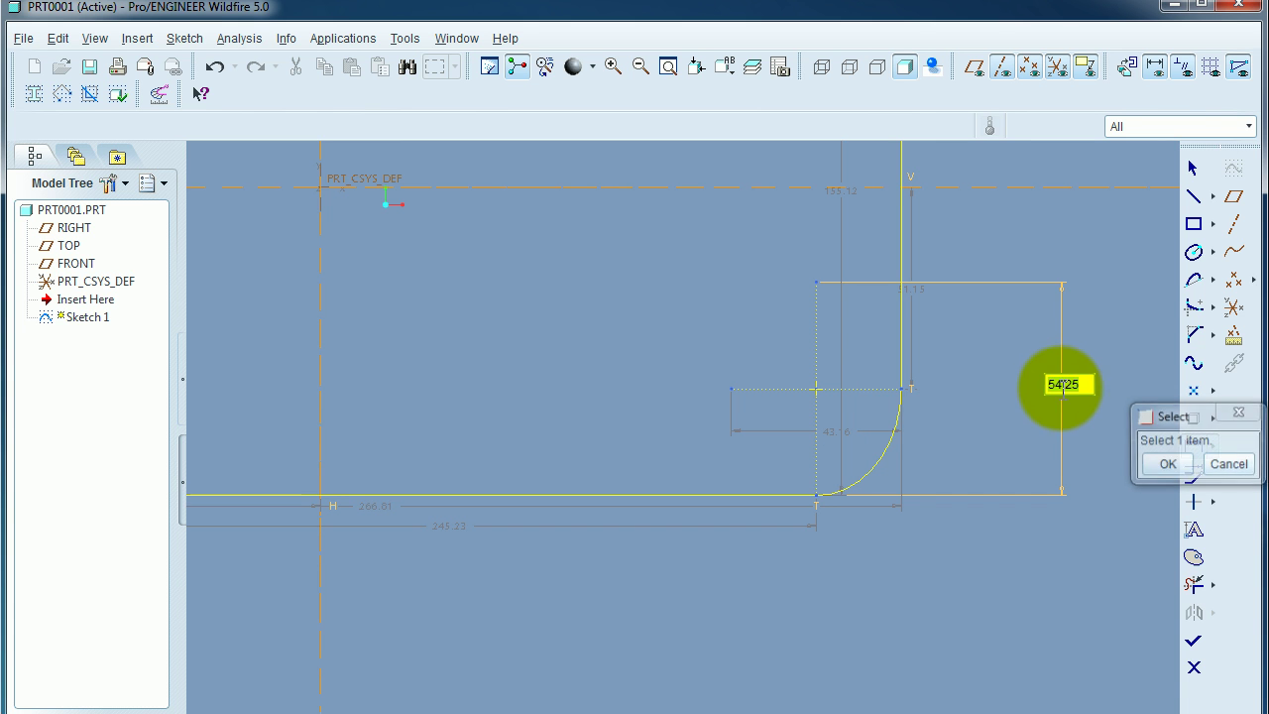
left_click(729, 387)
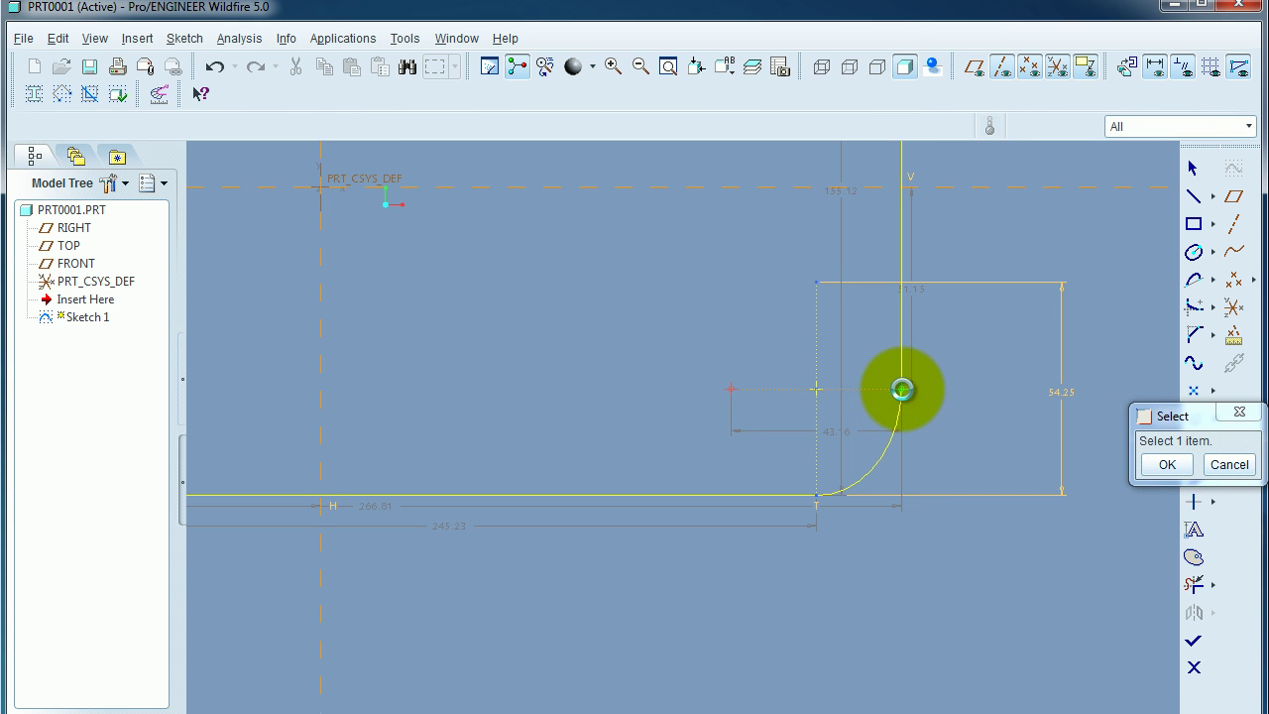
middle_click(803, 587)
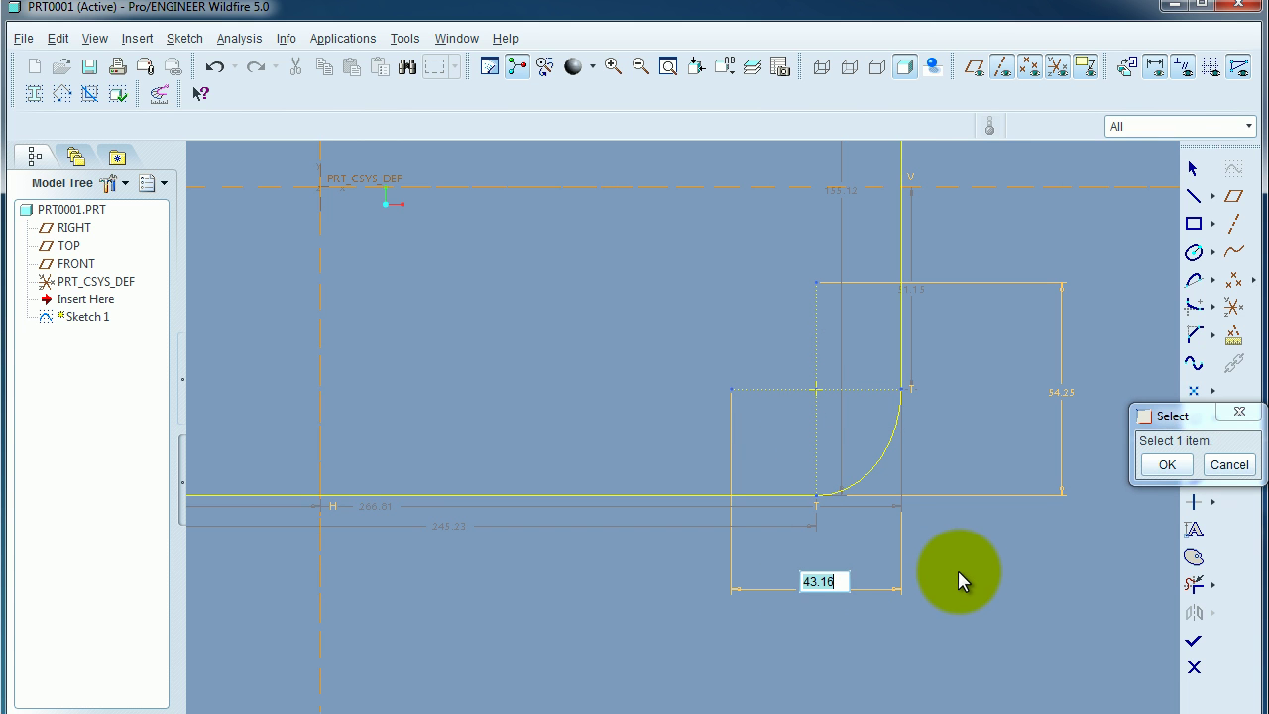
middle_click(957, 570)
middle_click(958, 569)
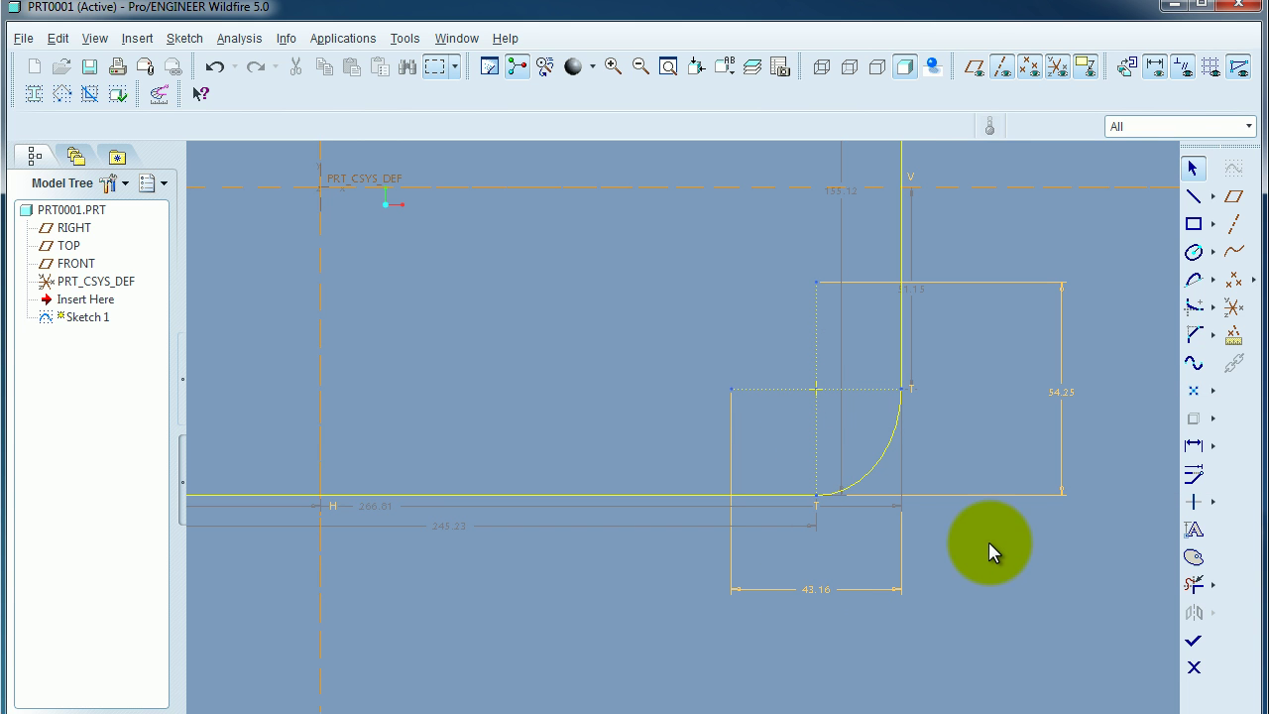
- Set the elliptical fillet's vertical axis dimension to 70 and its horizontal axis dimension to 30
double_click(1063, 386)
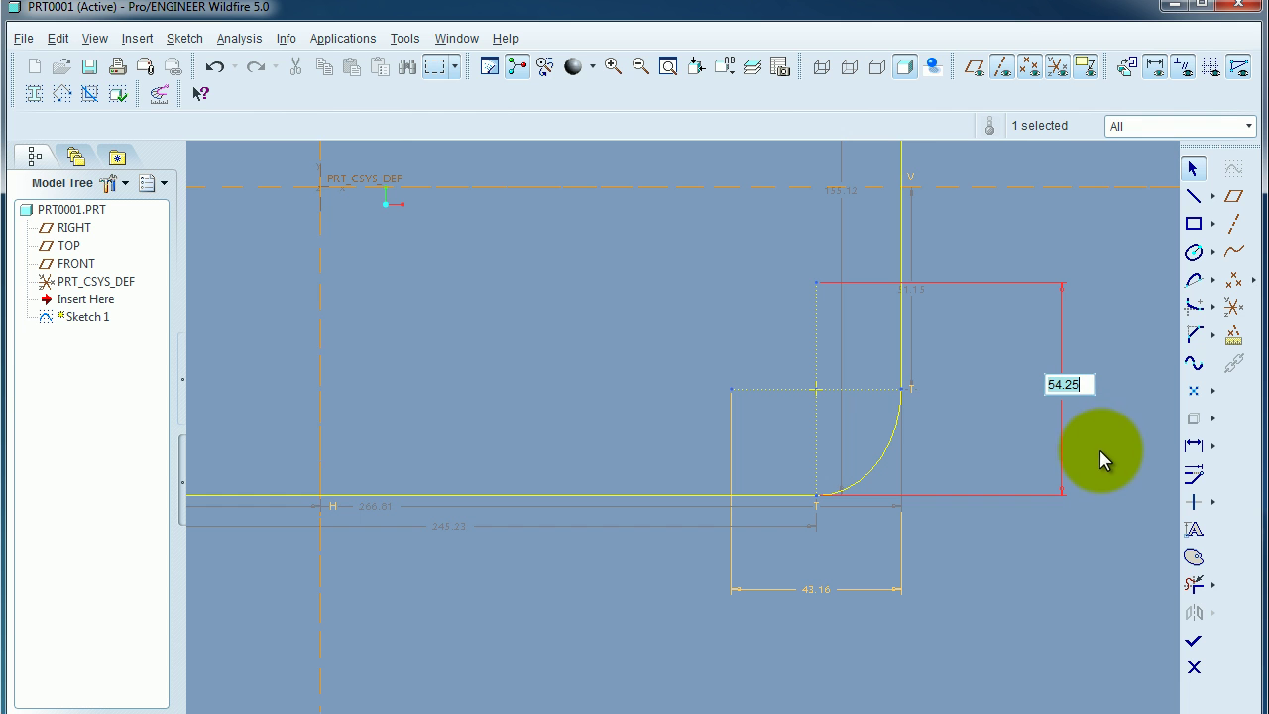
type("70")
middle_click(1076, 469)
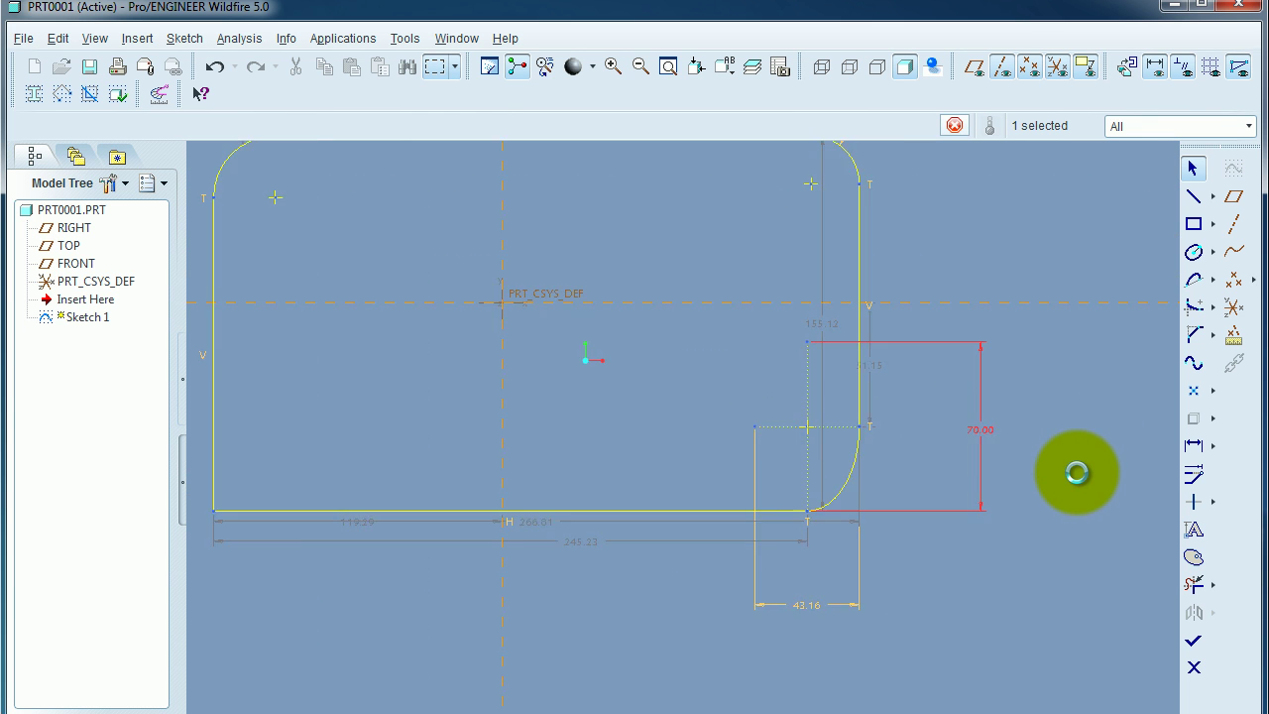
left_click(832, 626)
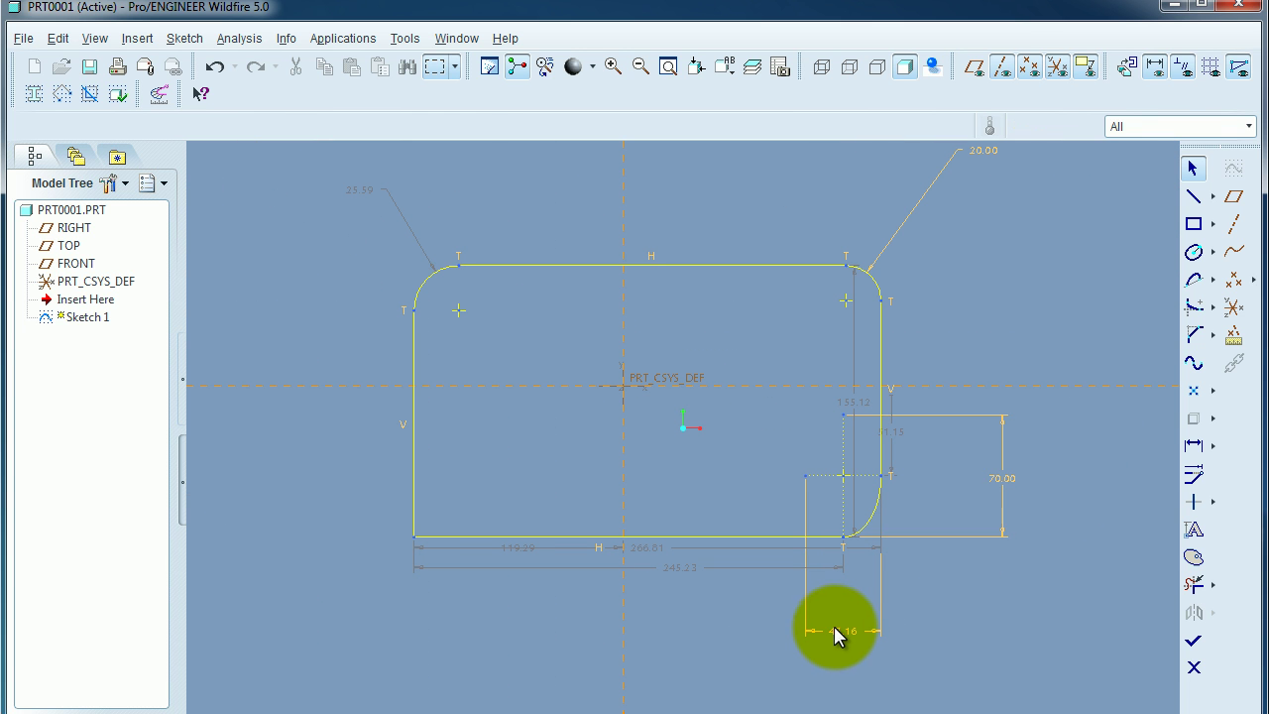
double_click(838, 628)
type("30")
middle_click(928, 657)
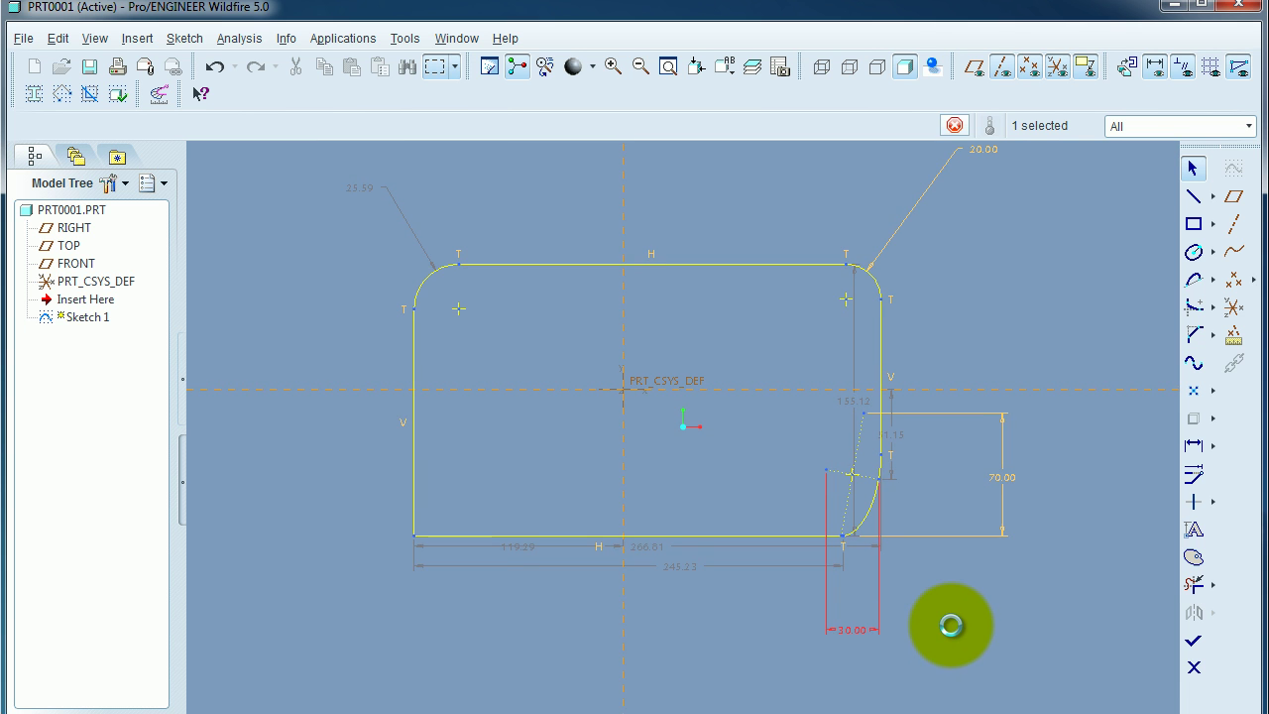
- Move the rectangle's height and width dimensions and the elliptical fillet's two position dimensions clear of the profile
scroll(941, 597, "up", 3)
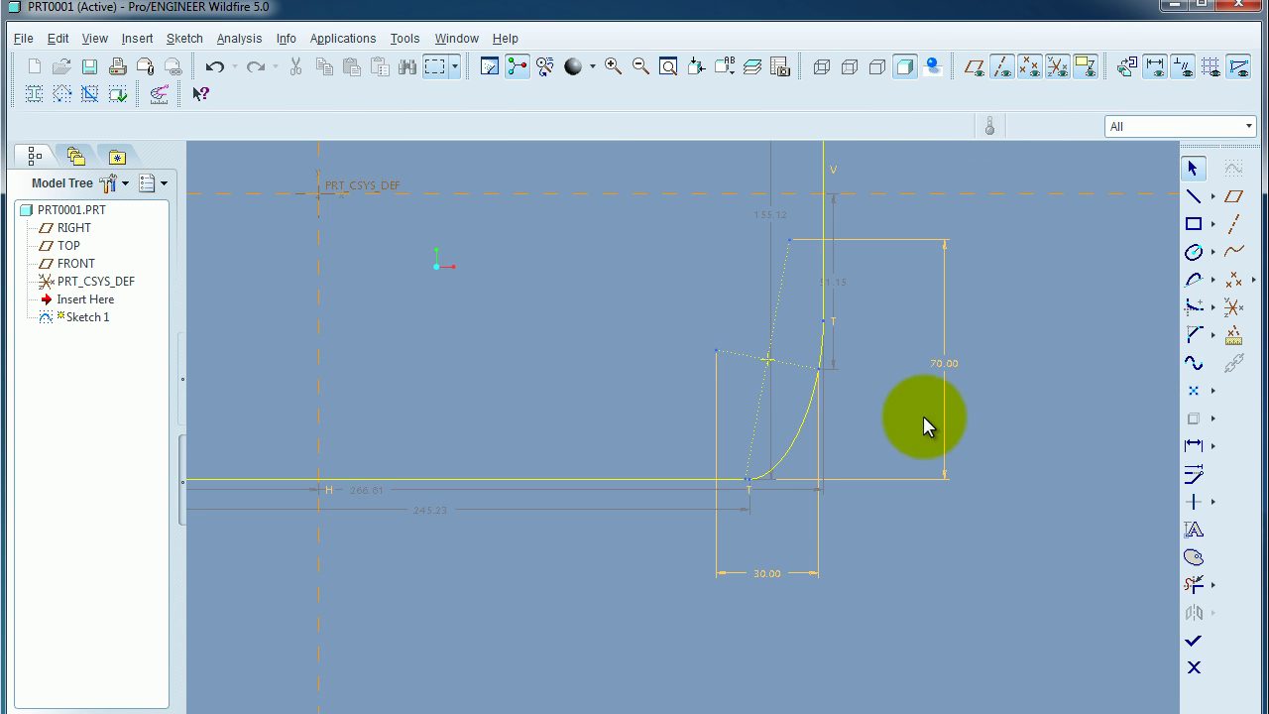
left_click_drag(839, 282, 1108, 294)
left_click_drag(761, 232, 1149, 269)
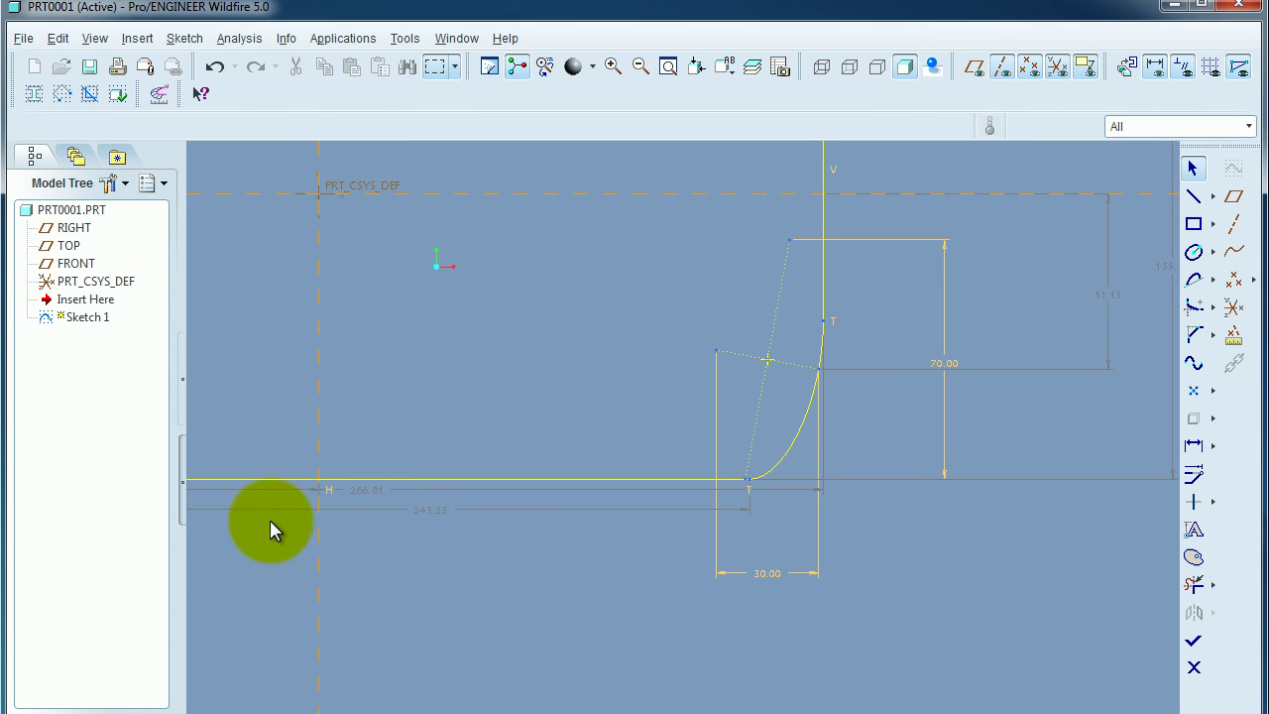
left_click_drag(435, 513, 362, 625)
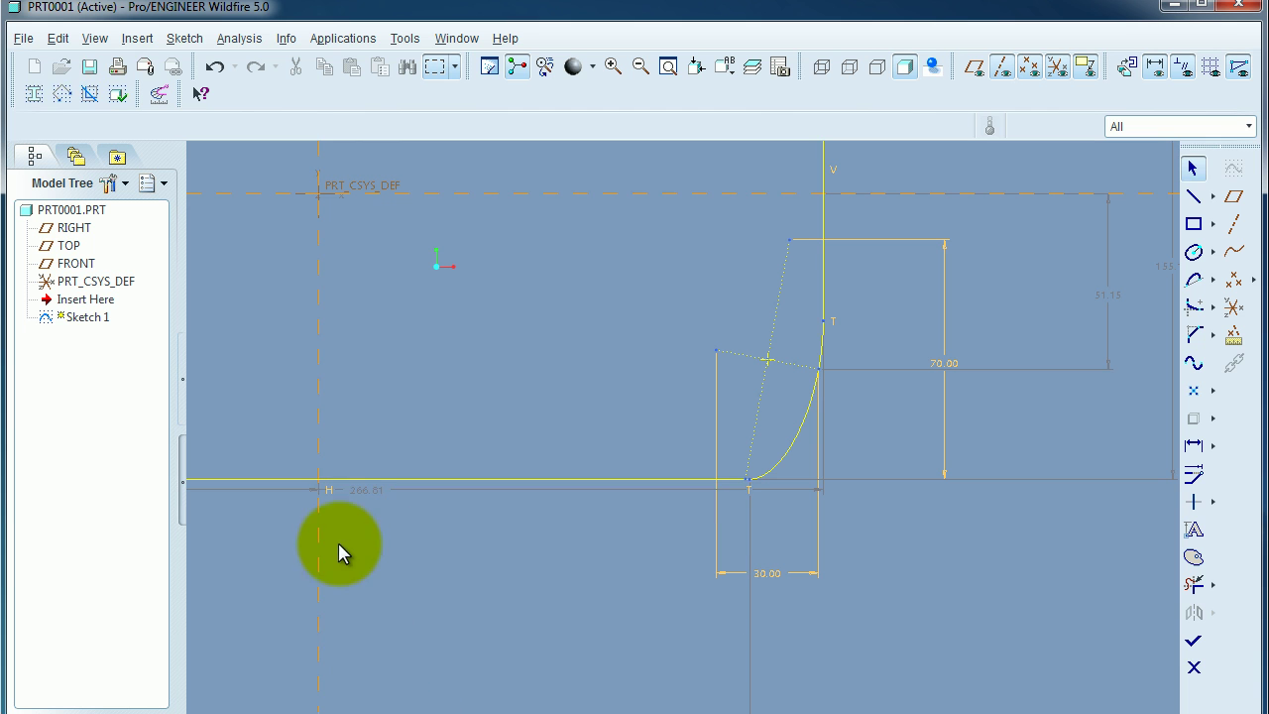
mouse_move(359, 490)
left_mouse_down()
mouse_move(376, 668)
mouse_move(408, 709)
left_mouse_up()
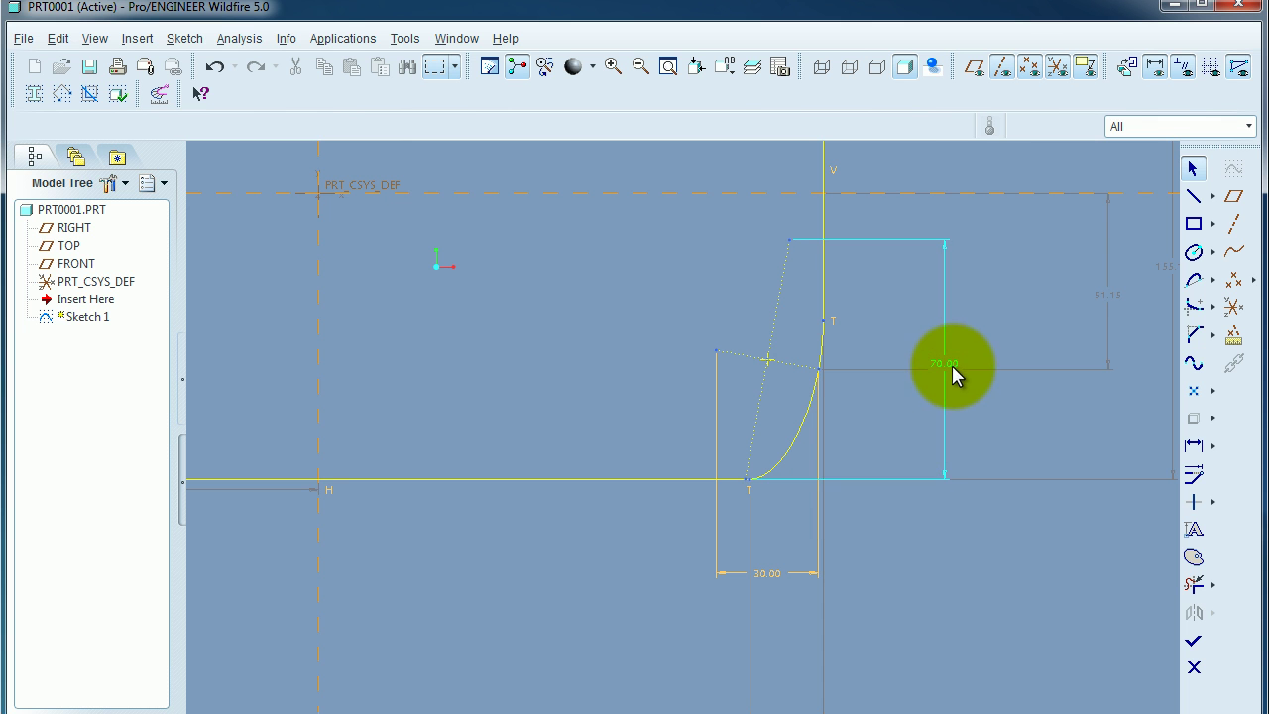
- Clear the filleted profile from the sketch and draw a new rectangle about 355 by 246 around the origin
scroll(939, 584, "down", 4)
scroll(635, 484, "down", 3)
scroll(793, 555, "down", 2)
scroll(892, 158, "down", 1)
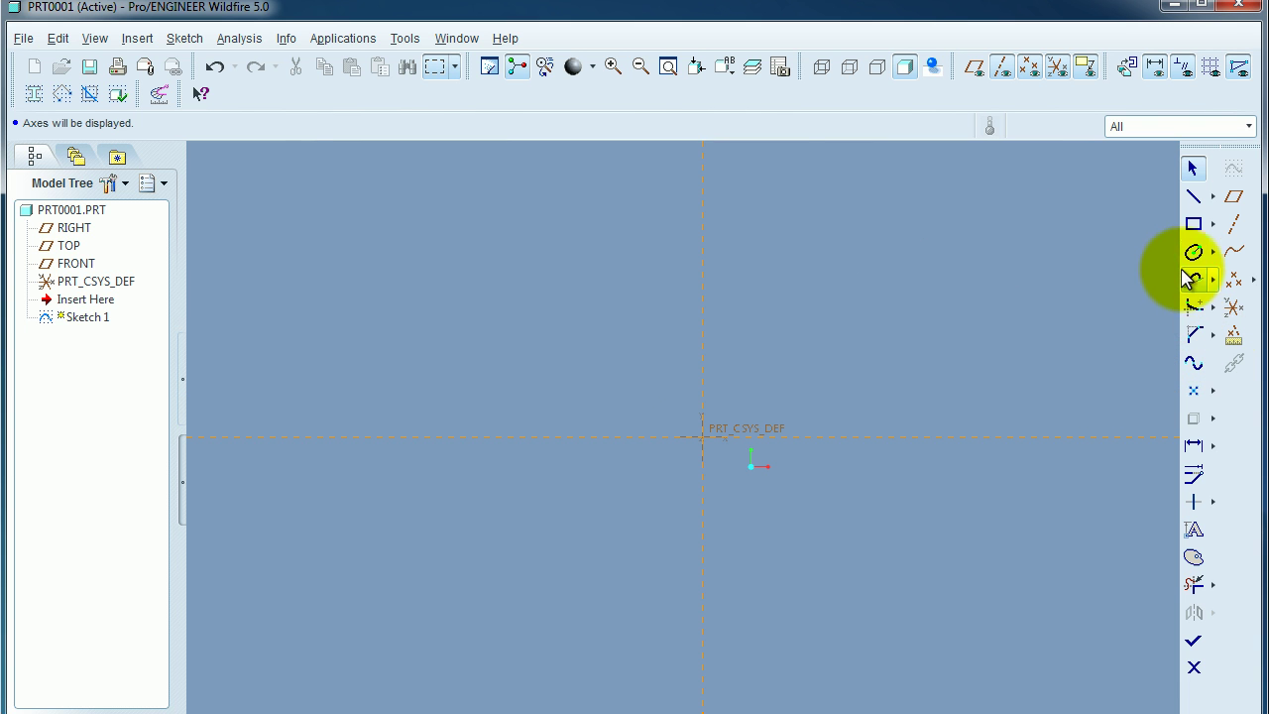
left_click(1193, 224)
left_click(460, 268)
left_click(959, 612)
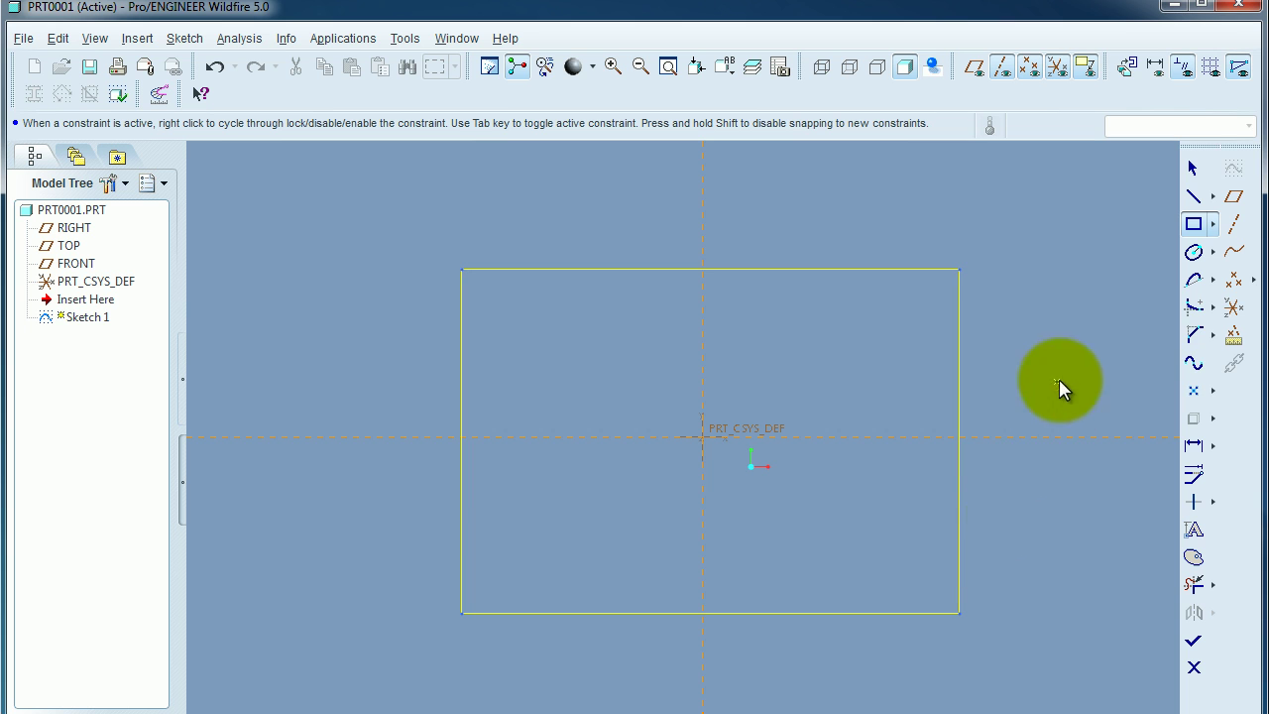
- Chamfer the rectangle's upper left corner about 36 by 35, keeping construction lines to the original corner
left_click(1211, 336)
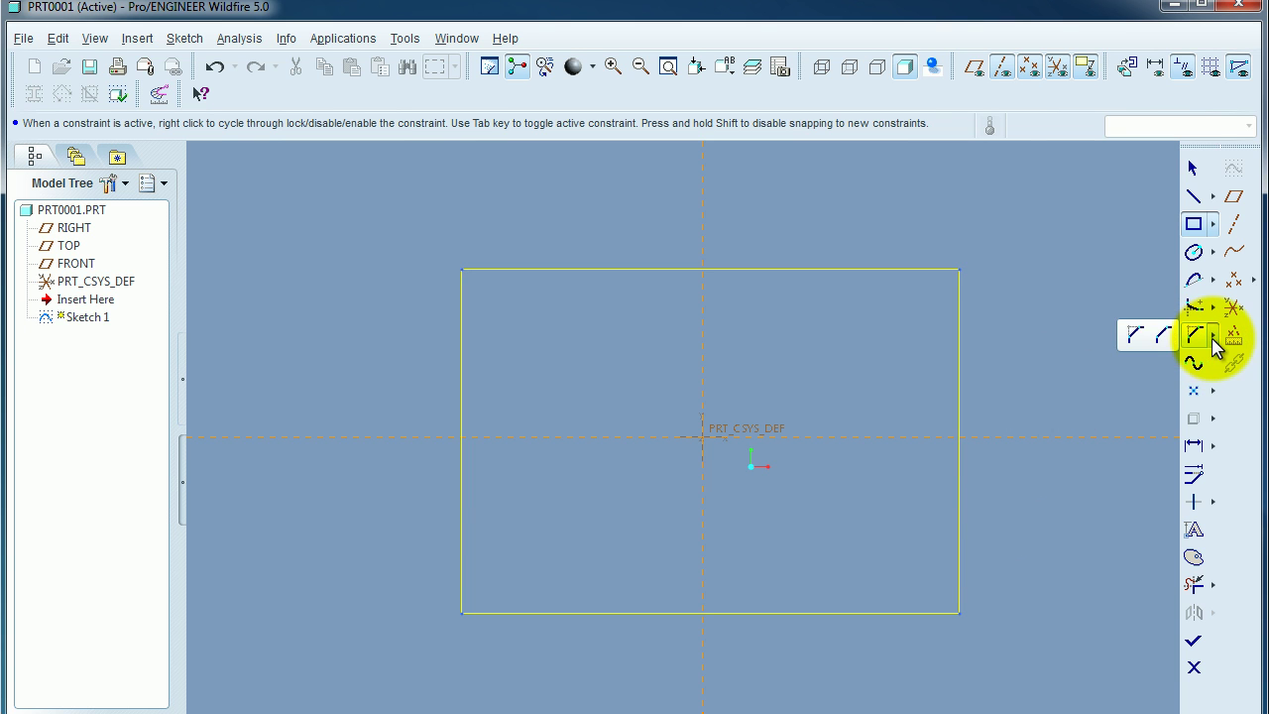
left_click(1136, 336)
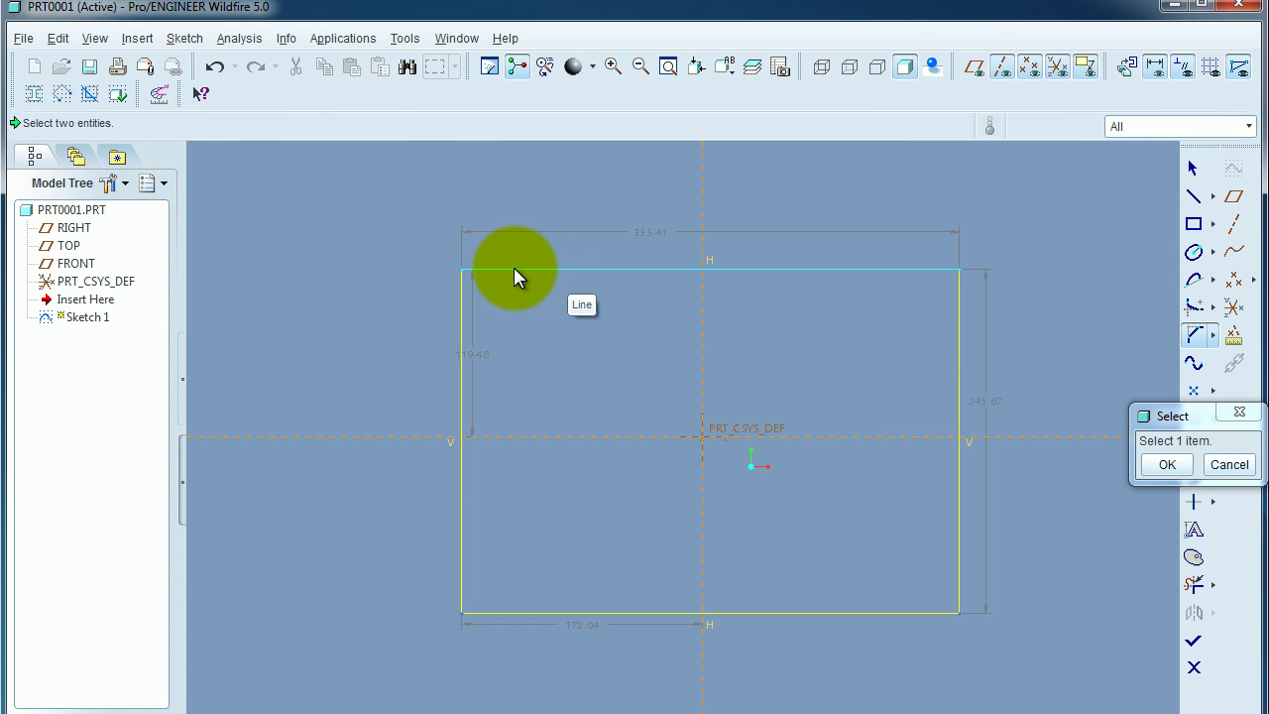
left_click(512, 267)
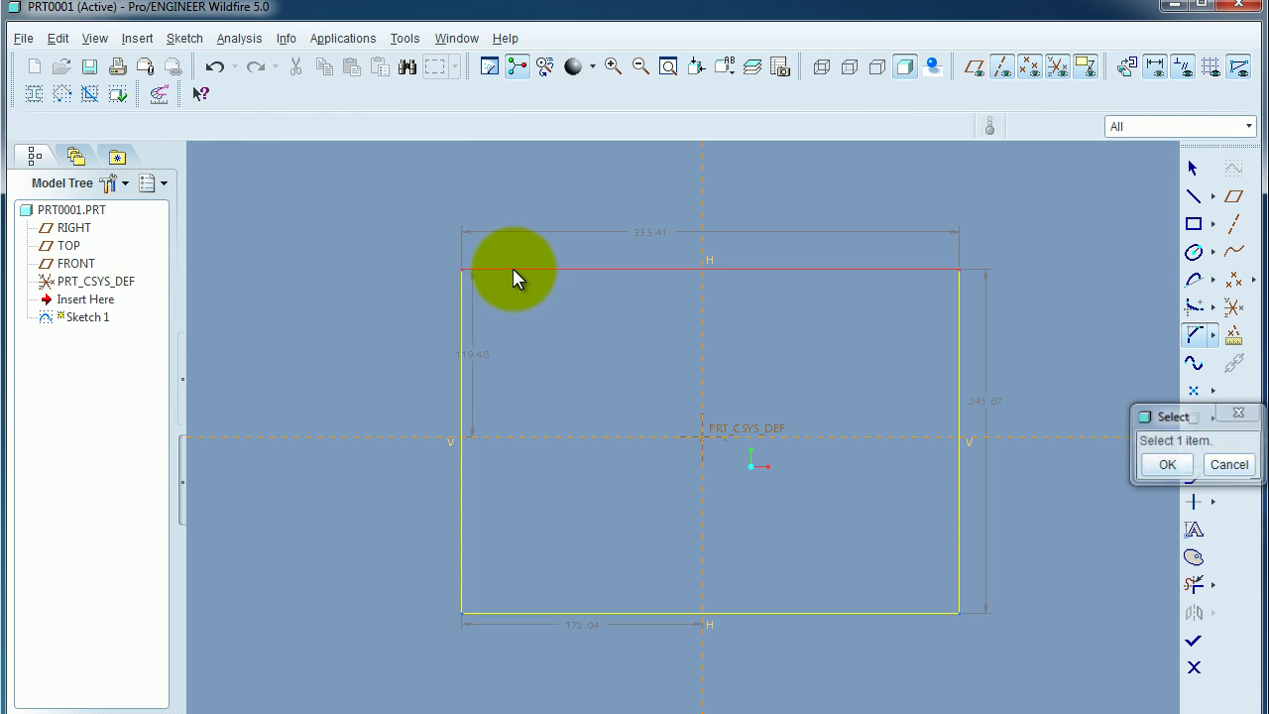
left_click(461, 318)
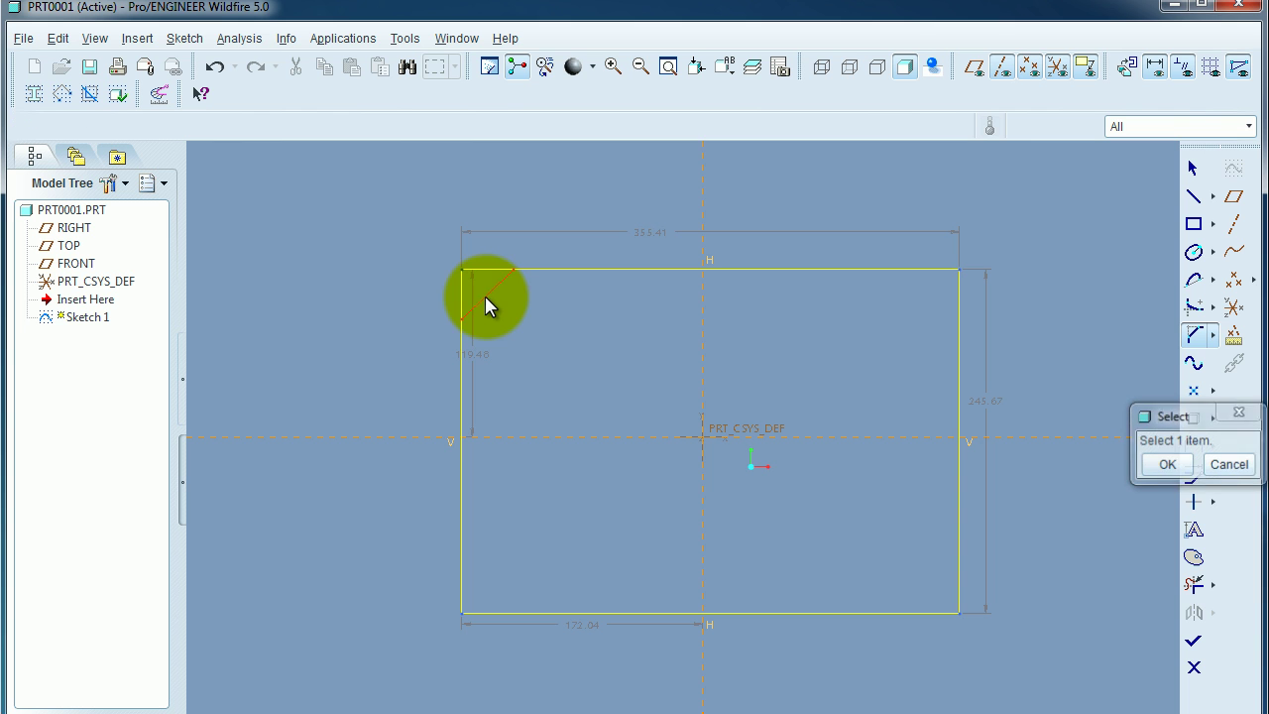
middle_click(588, 307)
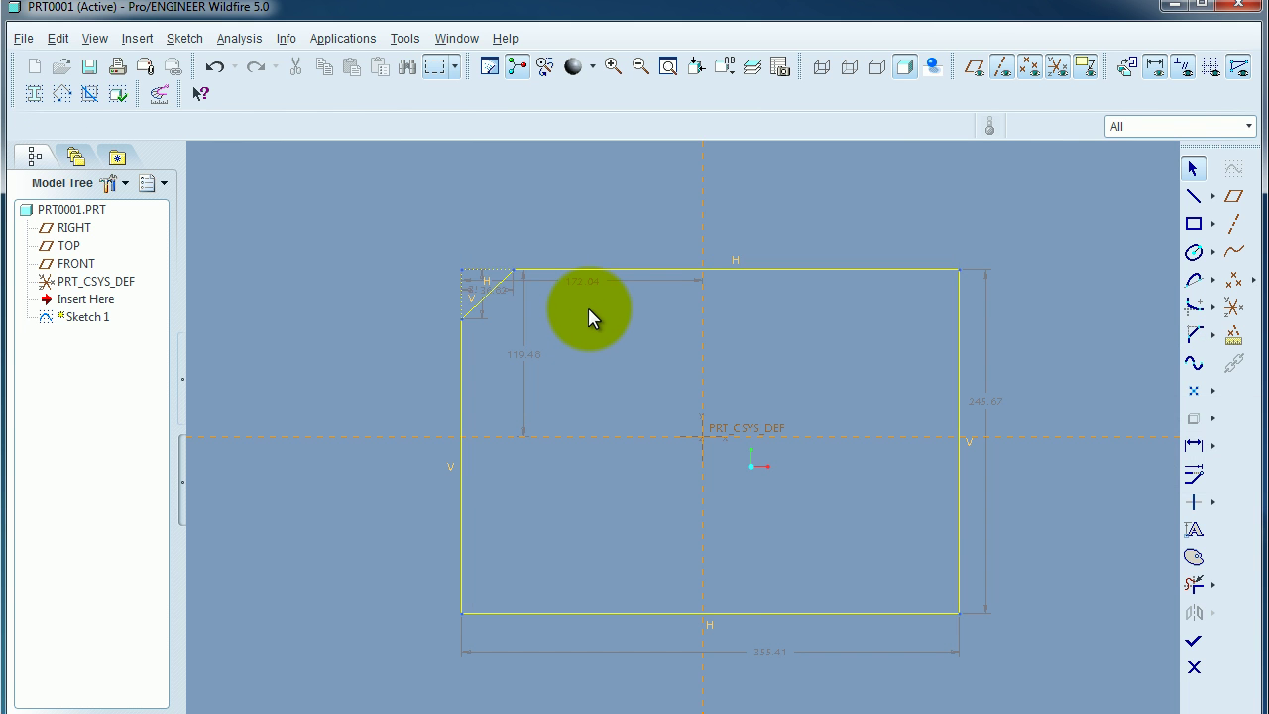
- Move the chamfer's two size dimensions and the rectangle's two position dimensions outside the profile, above and left of it
mouse_move(496, 288)
left_mouse_down()
mouse_move(518, 198)
mouse_move(516, 213)
left_mouse_up()
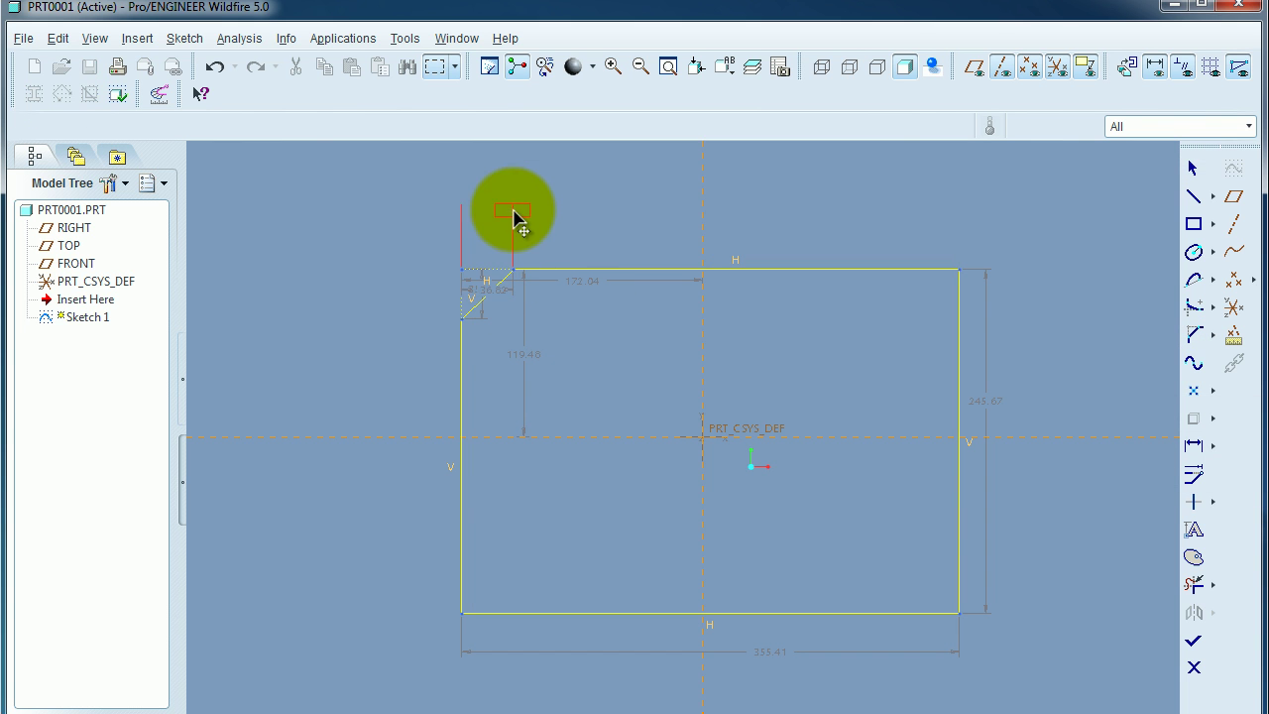
left_click_drag(474, 297, 387, 297)
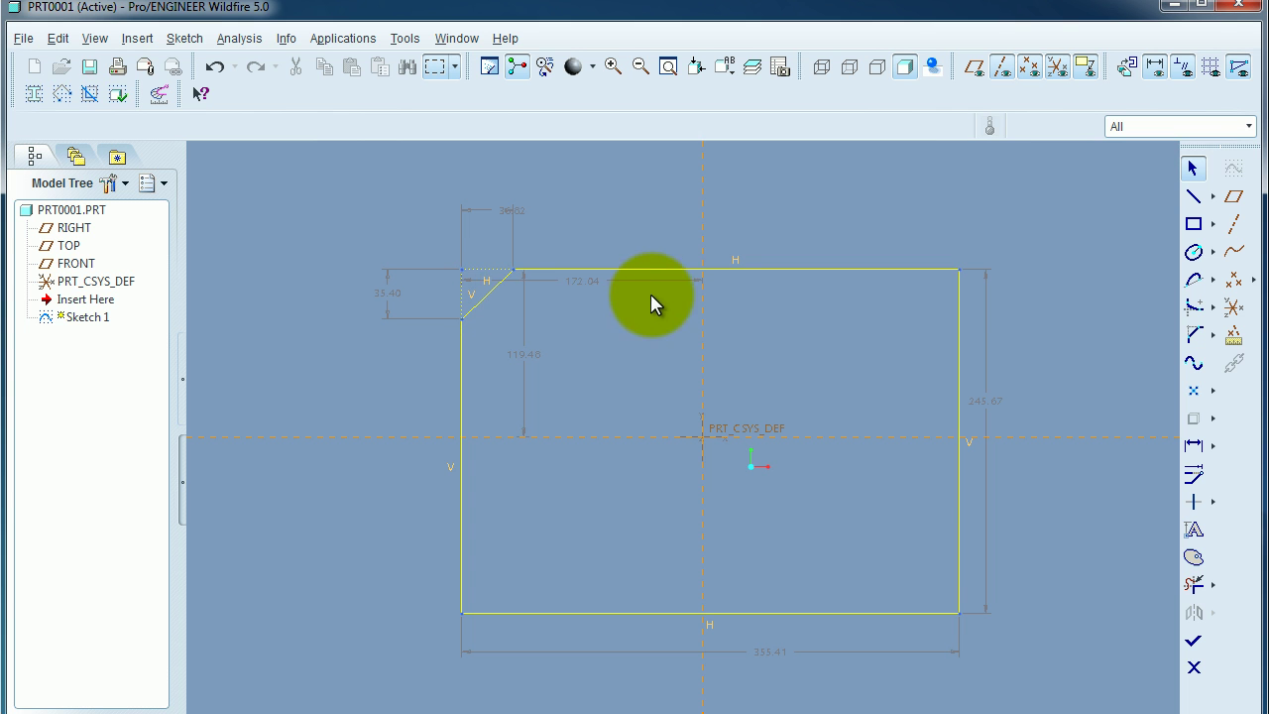
left_click_drag(572, 214, 577, 177)
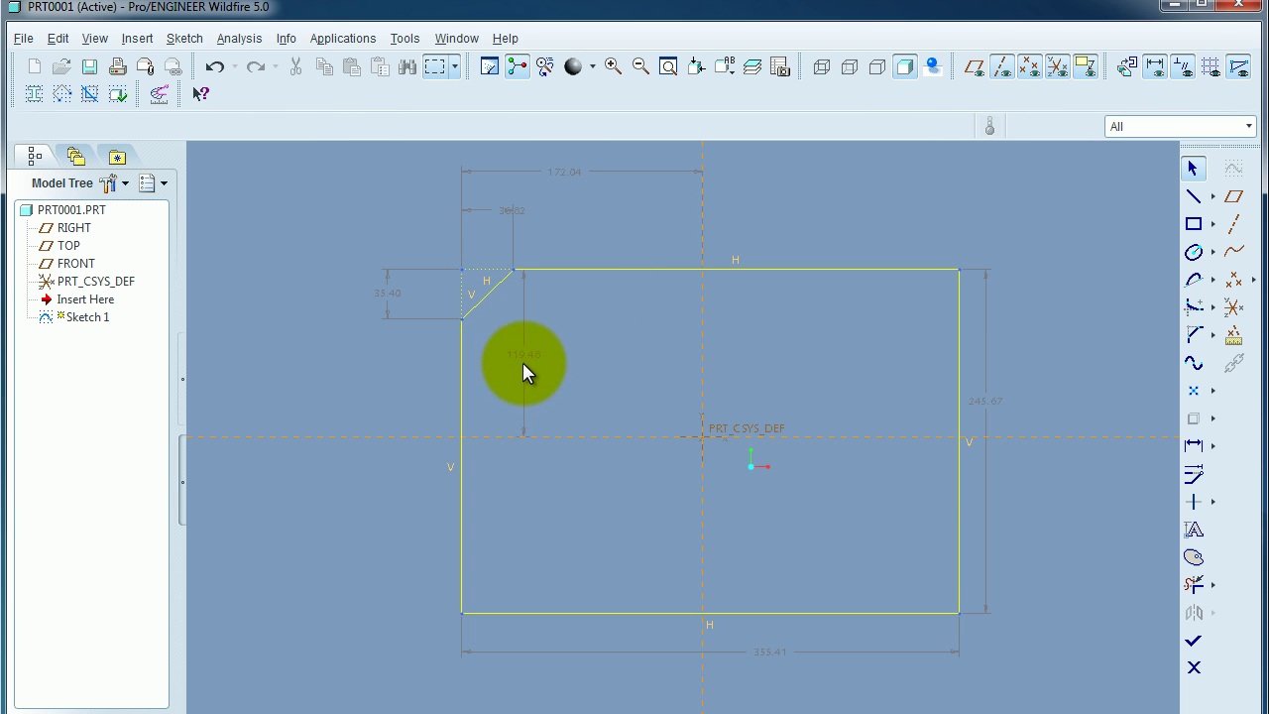
left_click_drag(524, 360, 344, 357)
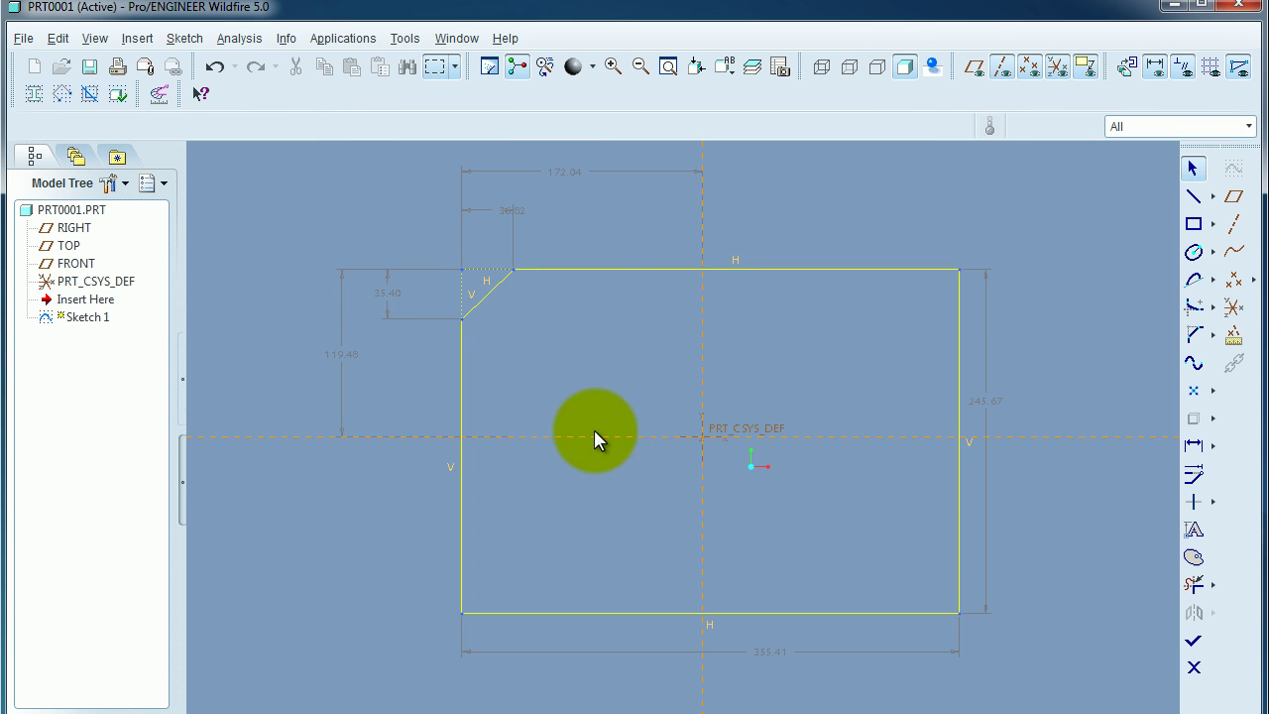
- Chamfer-trim the rectangle's upper right and lower right corners, leaving about 286 of the top edge, 139 of the right edge and 173 of the bottom edge
left_click(1212, 335)
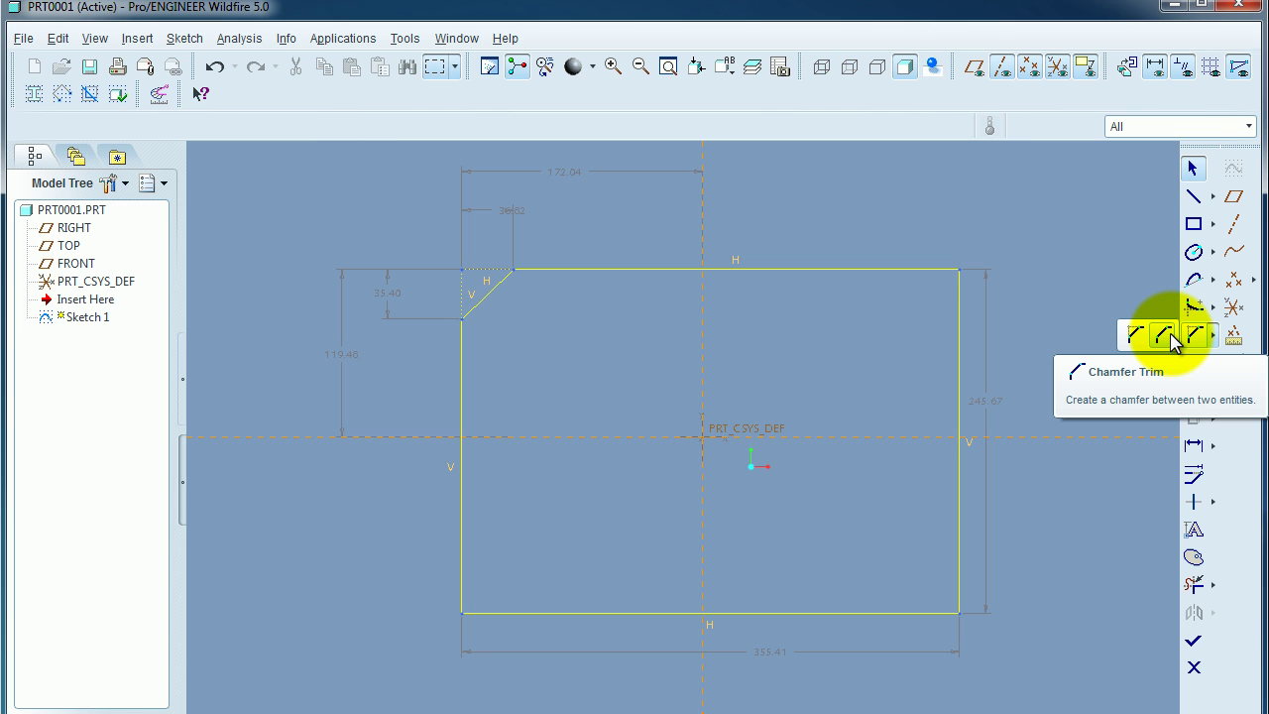
left_click(1164, 334)
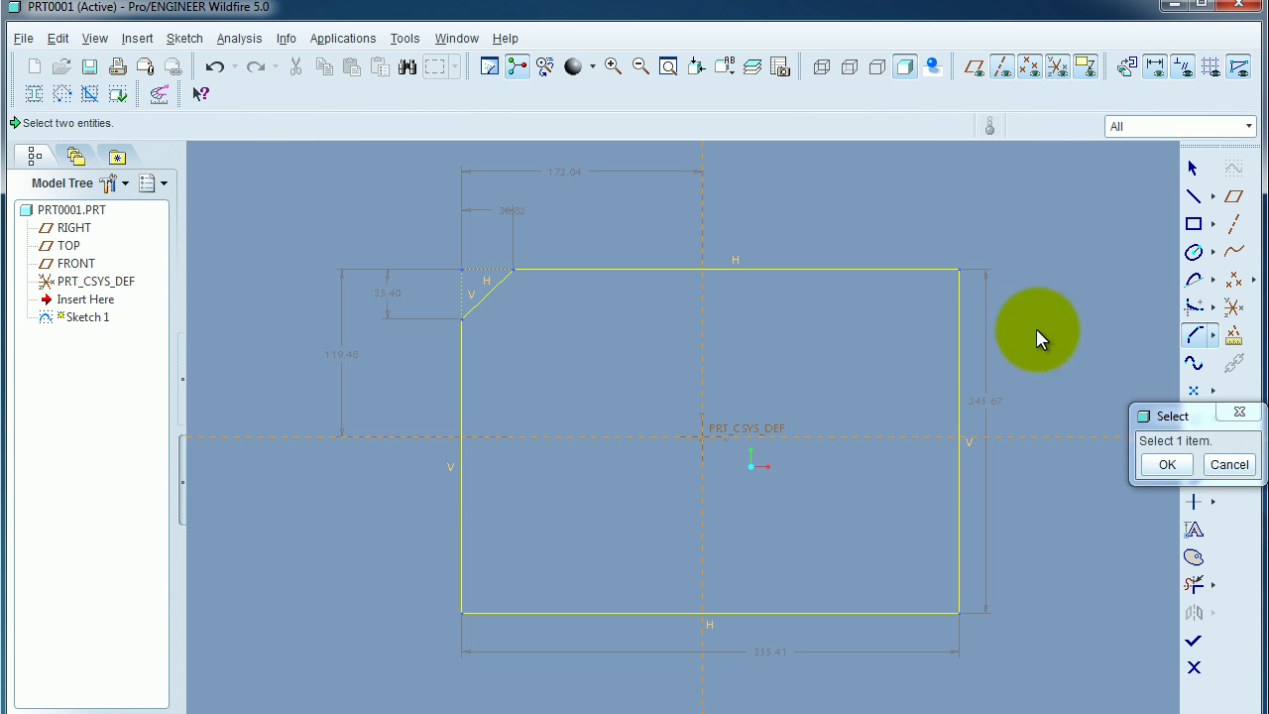
left_click(913, 270)
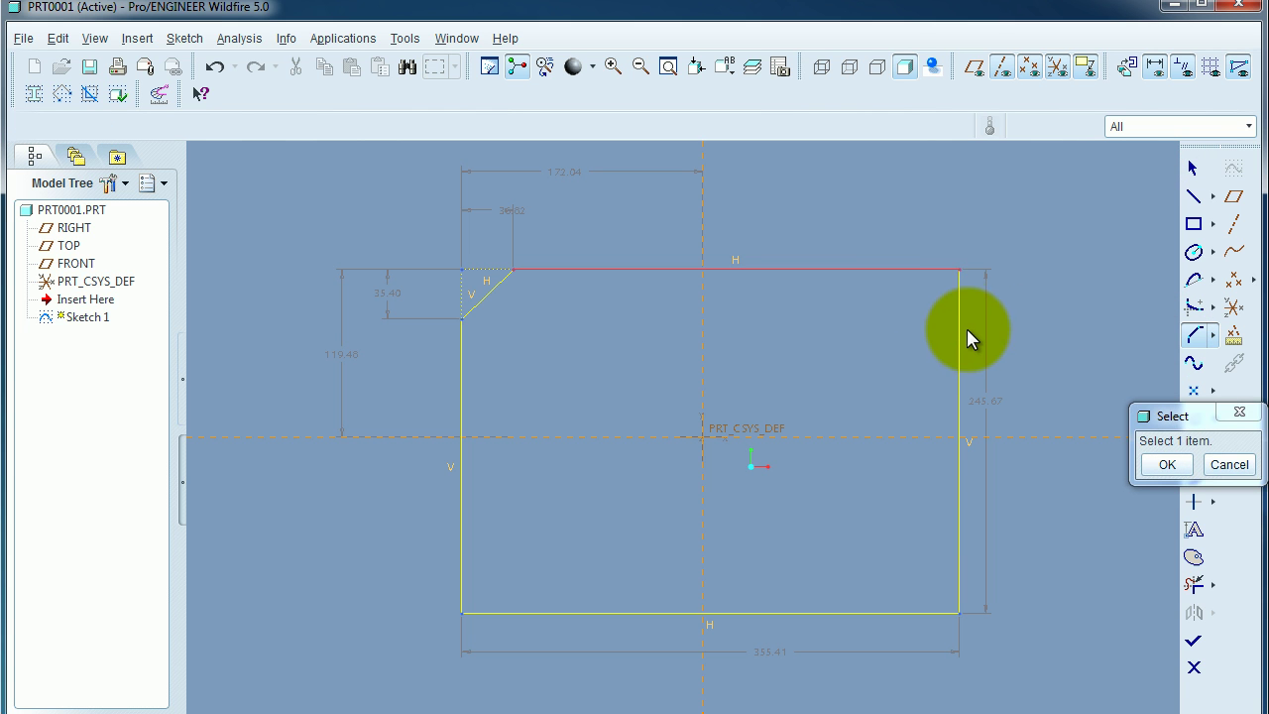
left_click(959, 386)
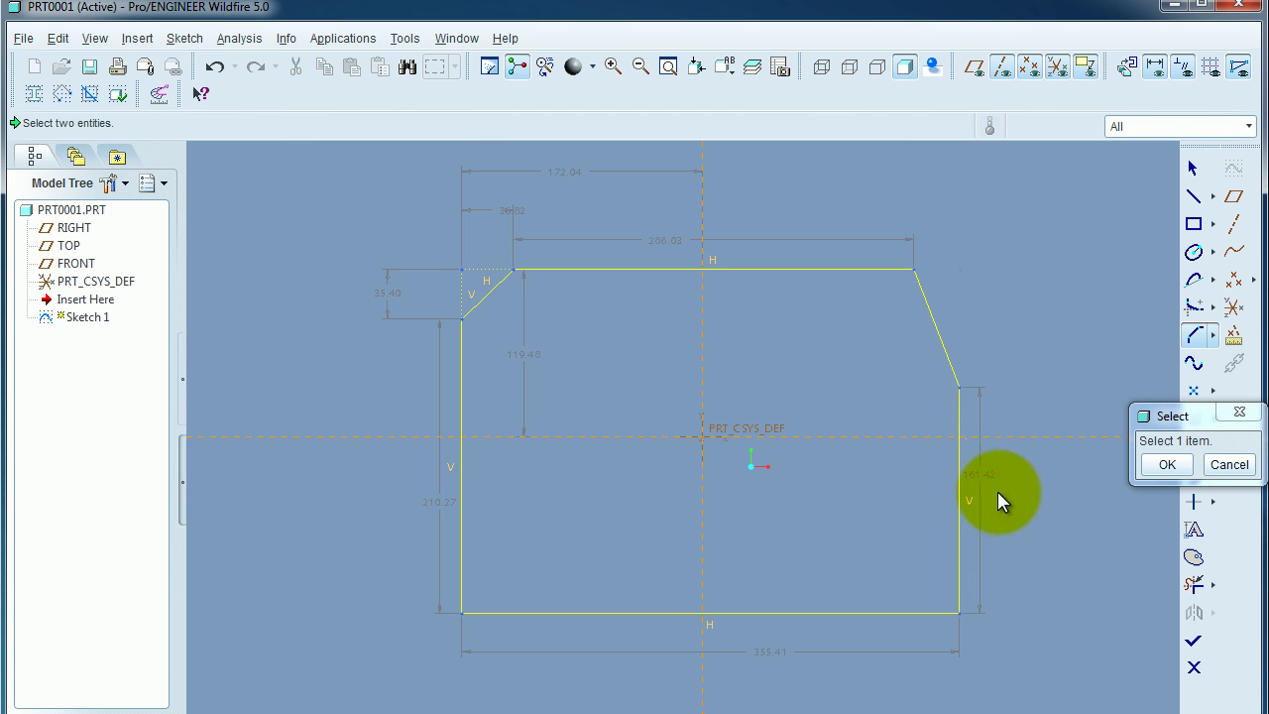
left_click(958, 585)
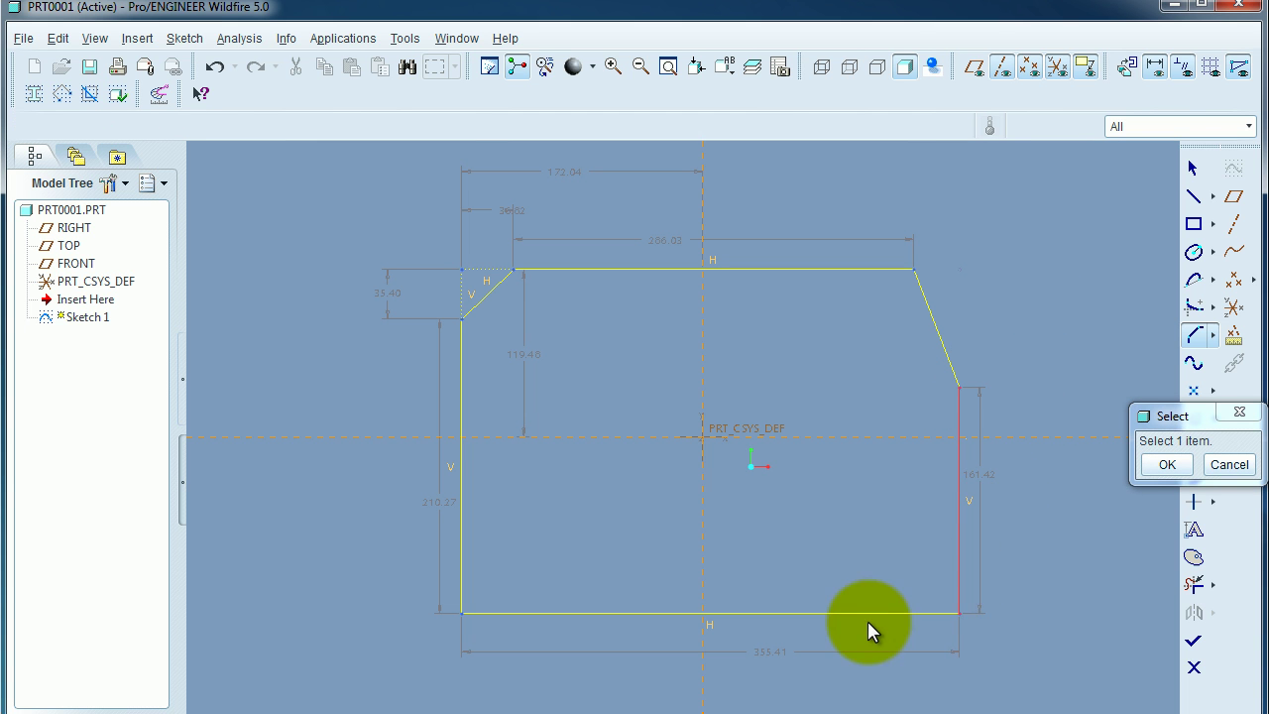
left_click(703, 613)
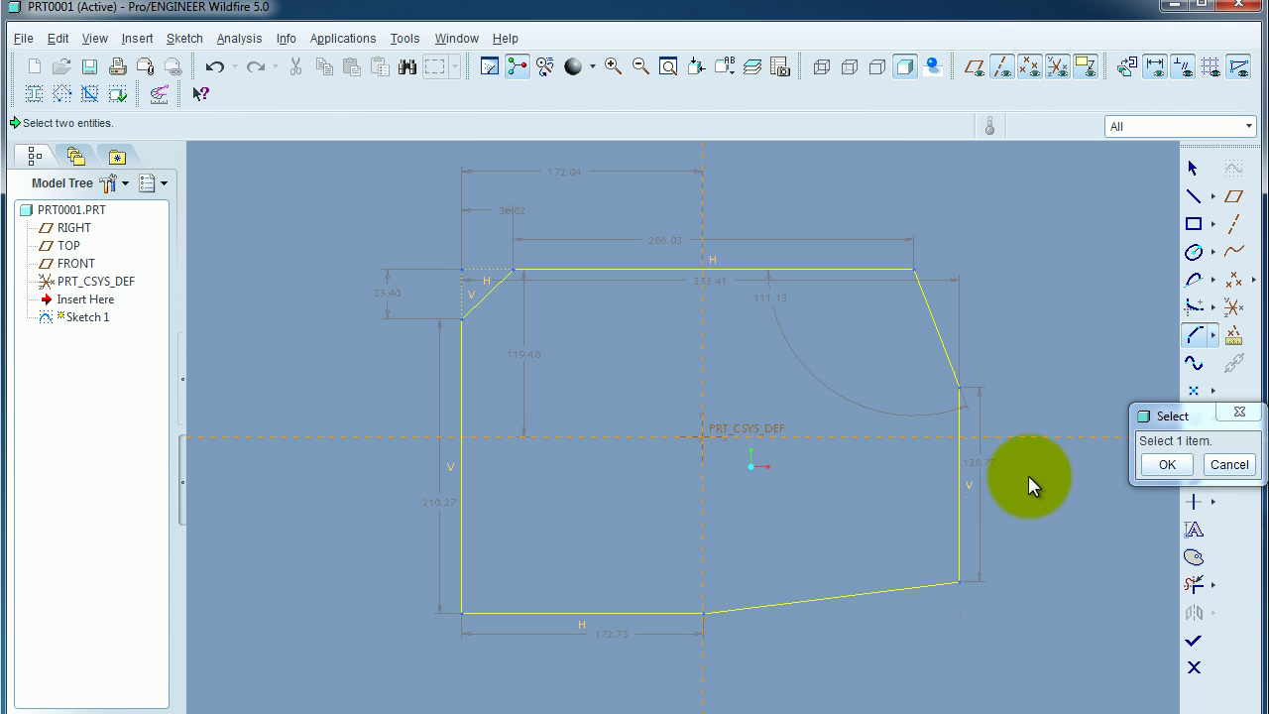
left_click(1165, 462)
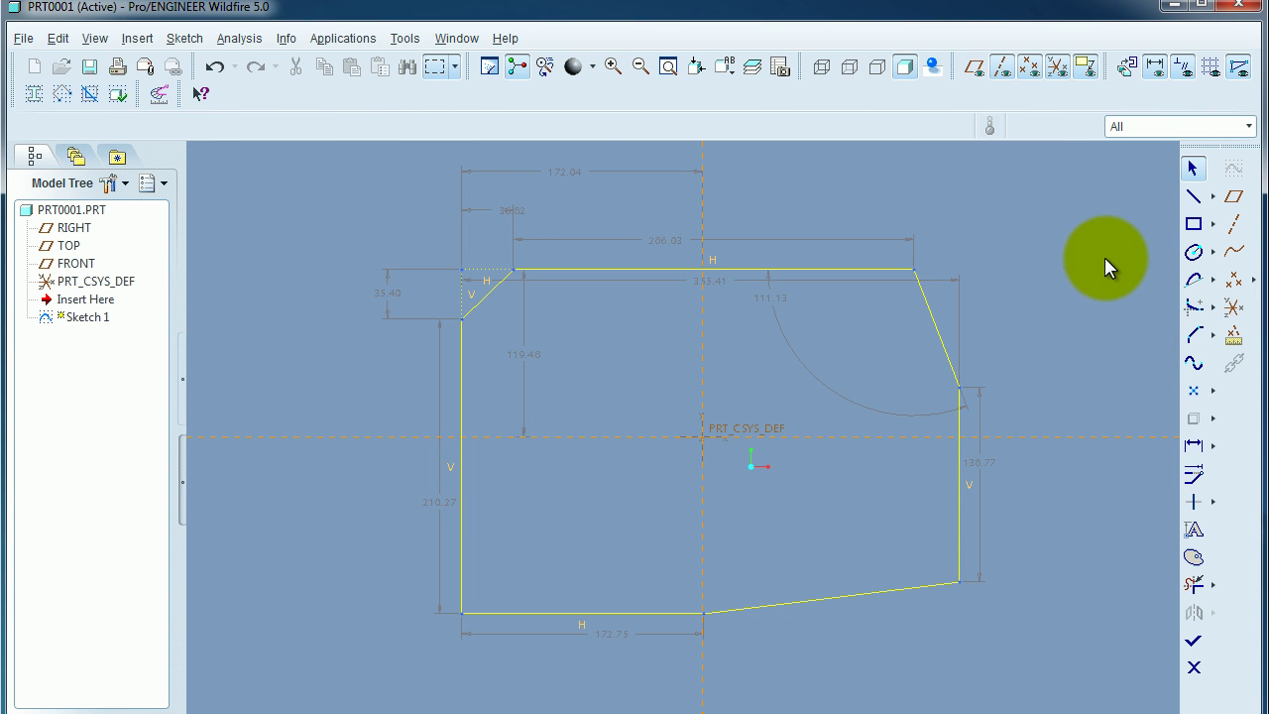
- Draw a spline from two points on the vertical reference below the profile, curving around through its lower right, right, upper left and lower left vertices
scroll(1042, 185, "down", 1)
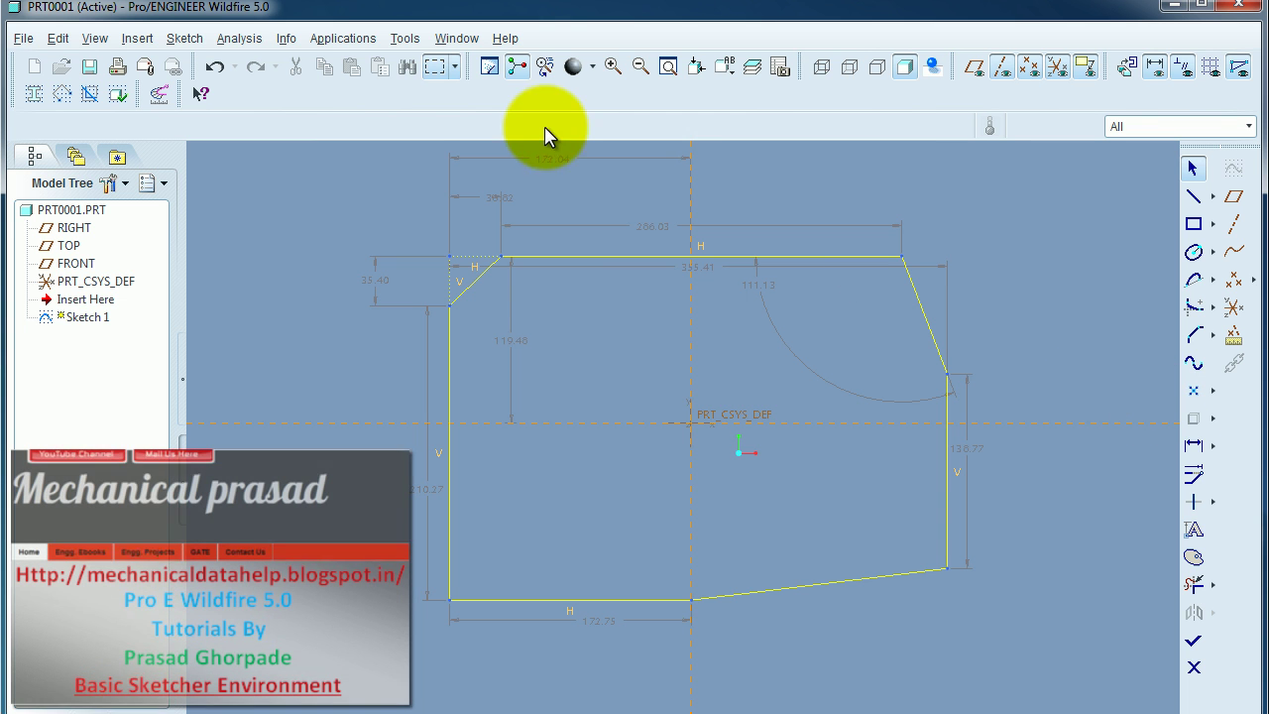
scroll(516, 184, "down", 2)
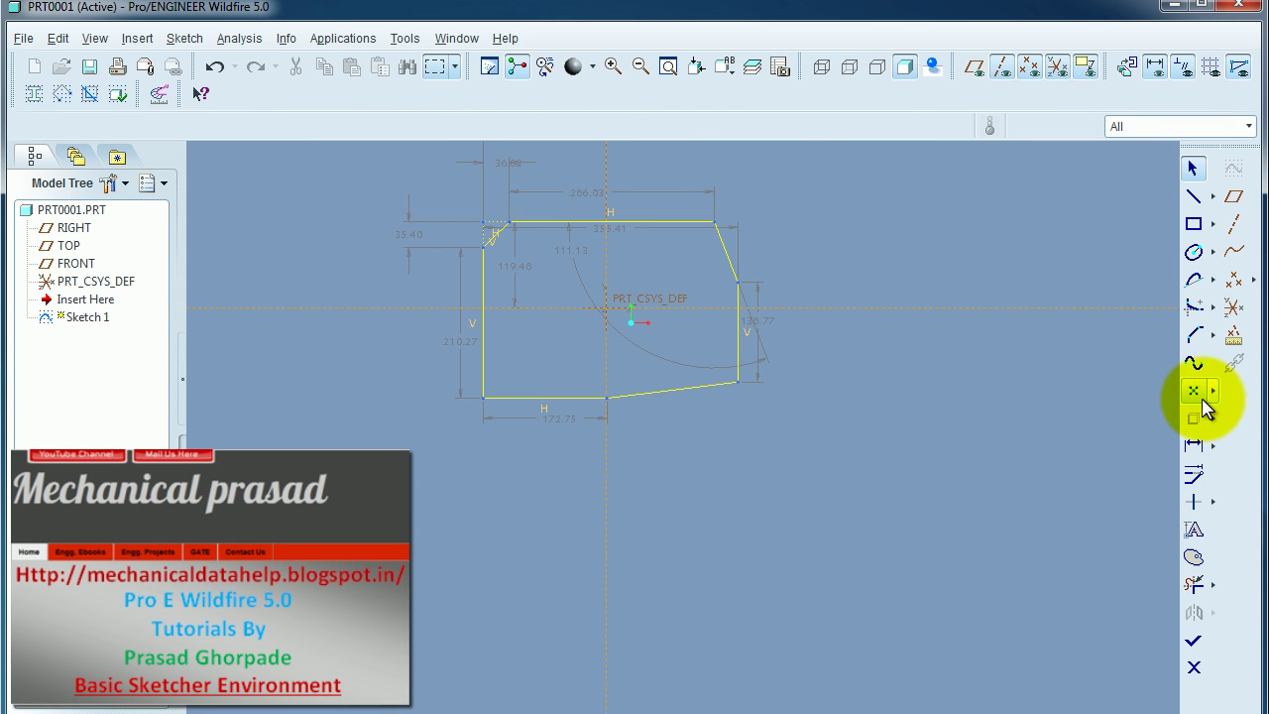
left_click(1195, 361)
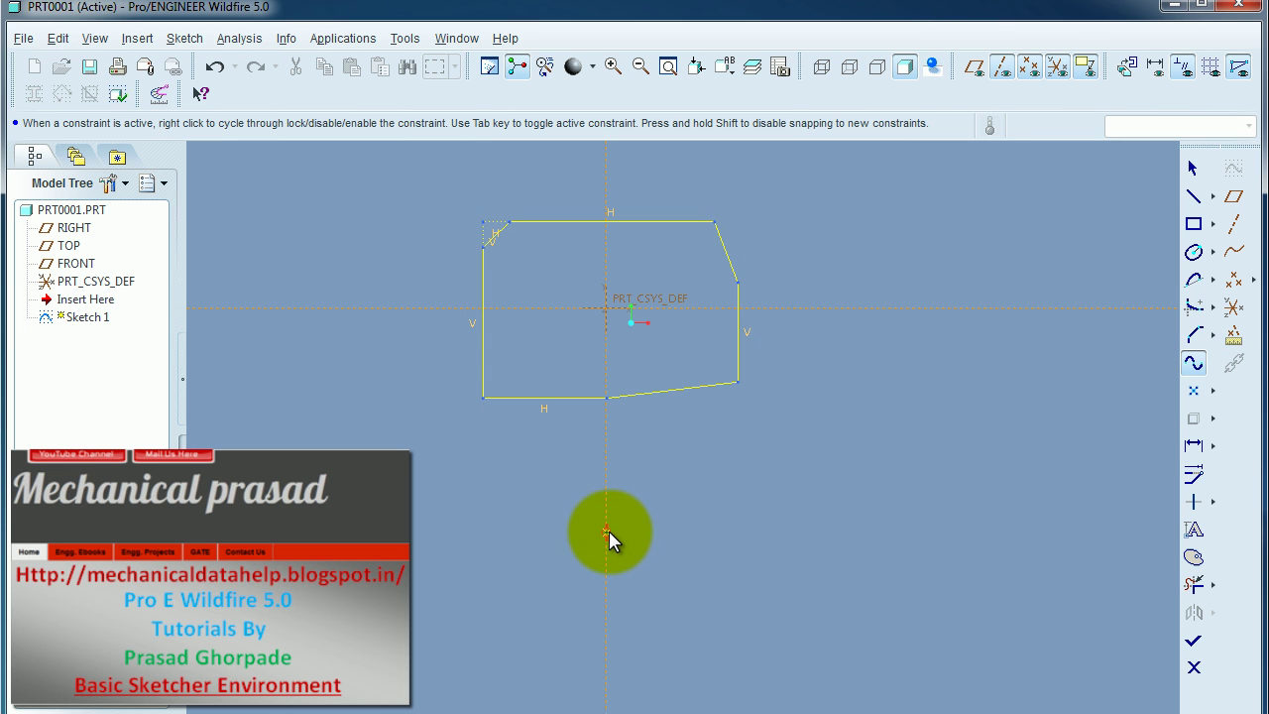
left_click(606, 430)
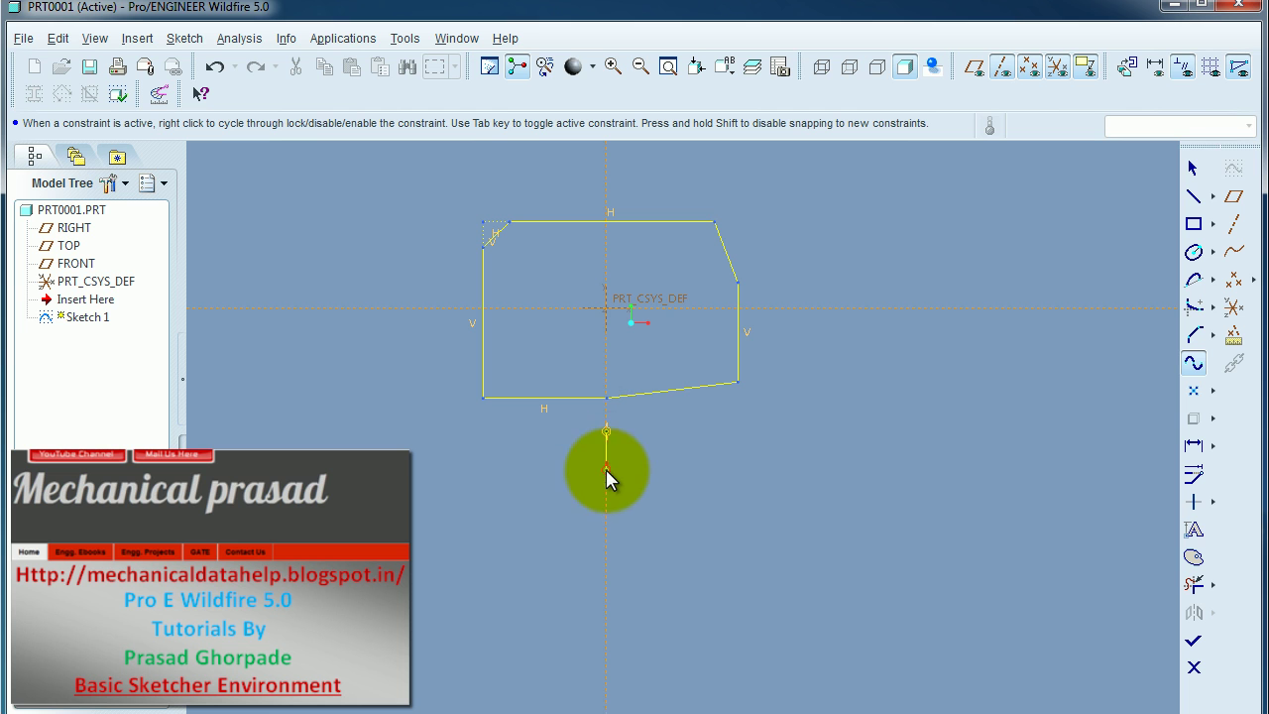
left_click(605, 505)
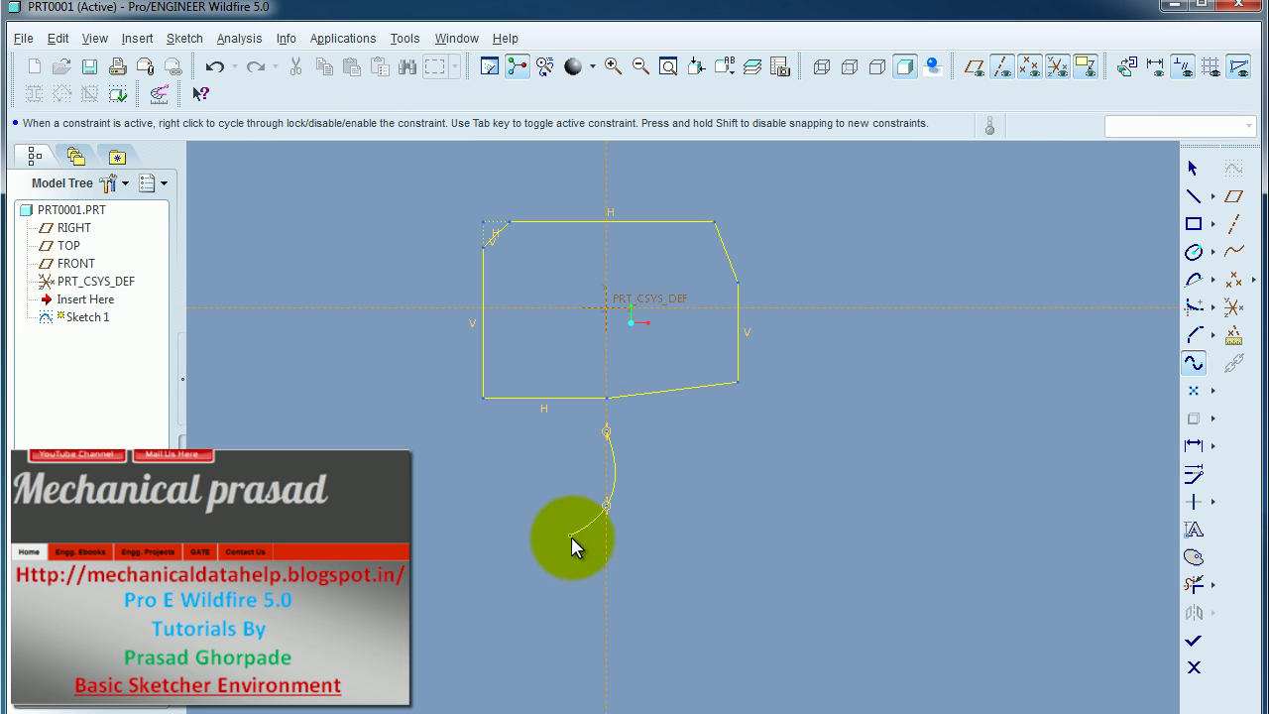
left_click(655, 511)
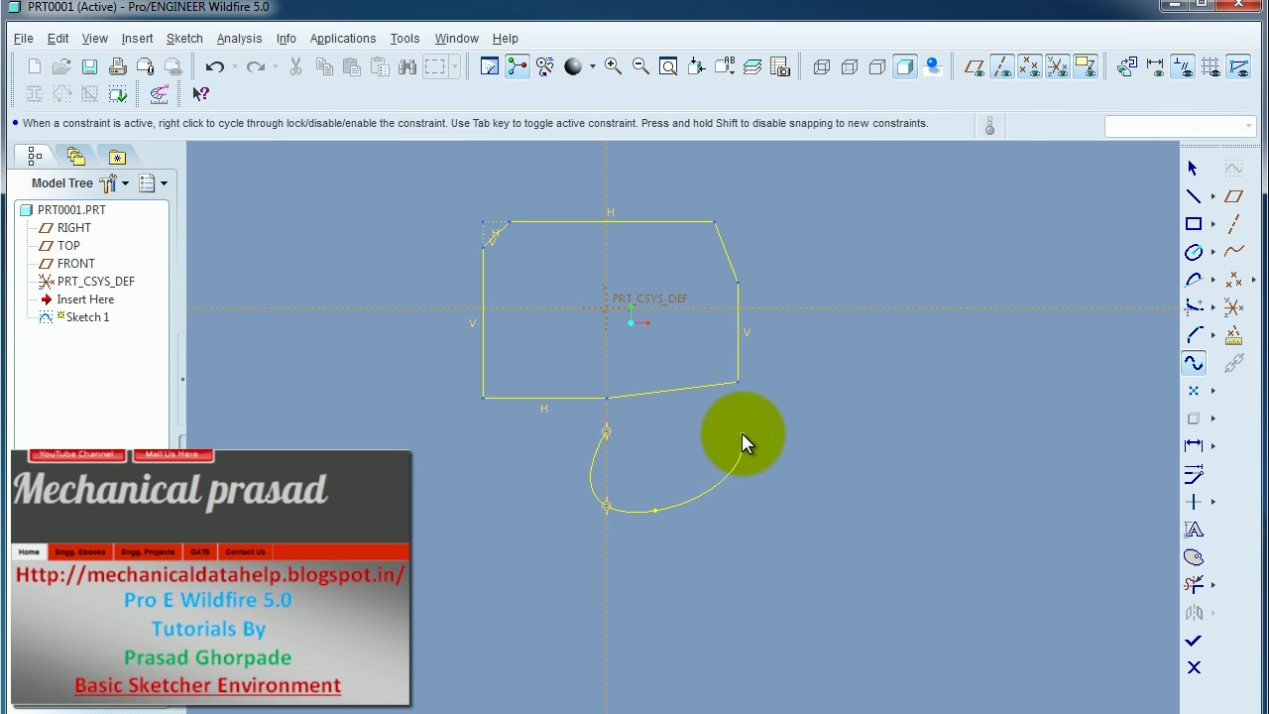
left_click(716, 452)
left_click(683, 437)
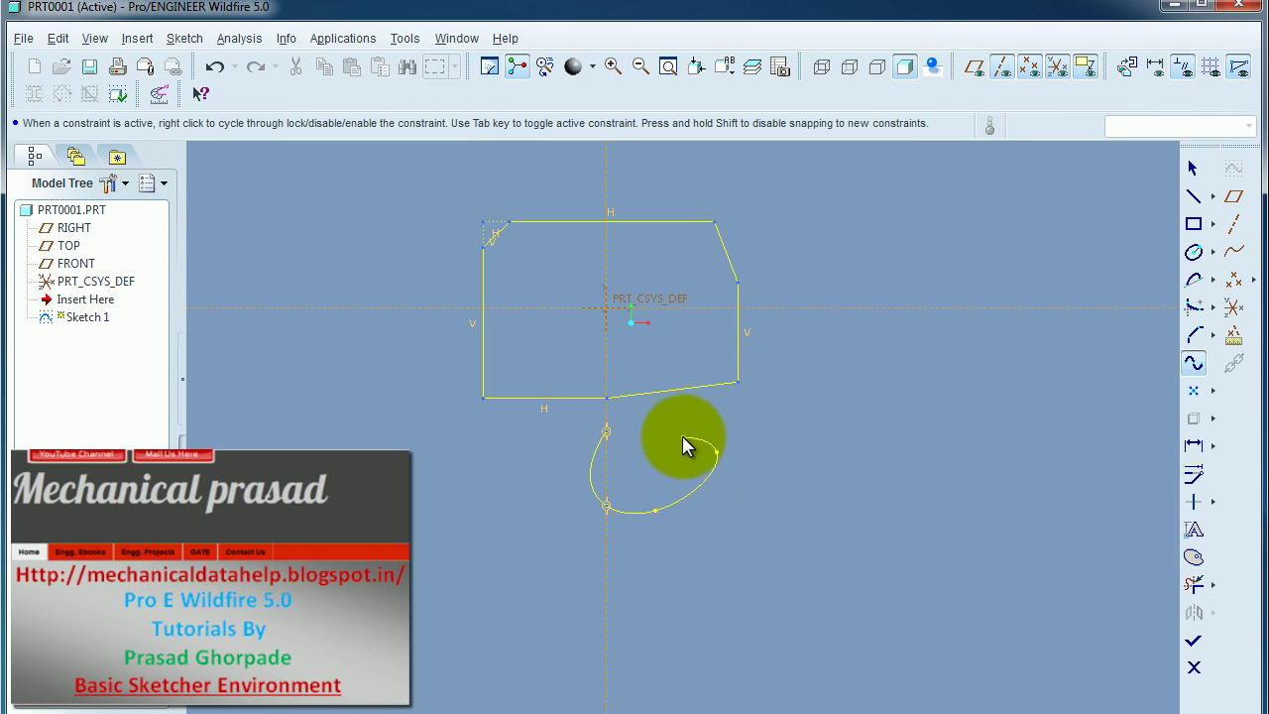
left_click(676, 410)
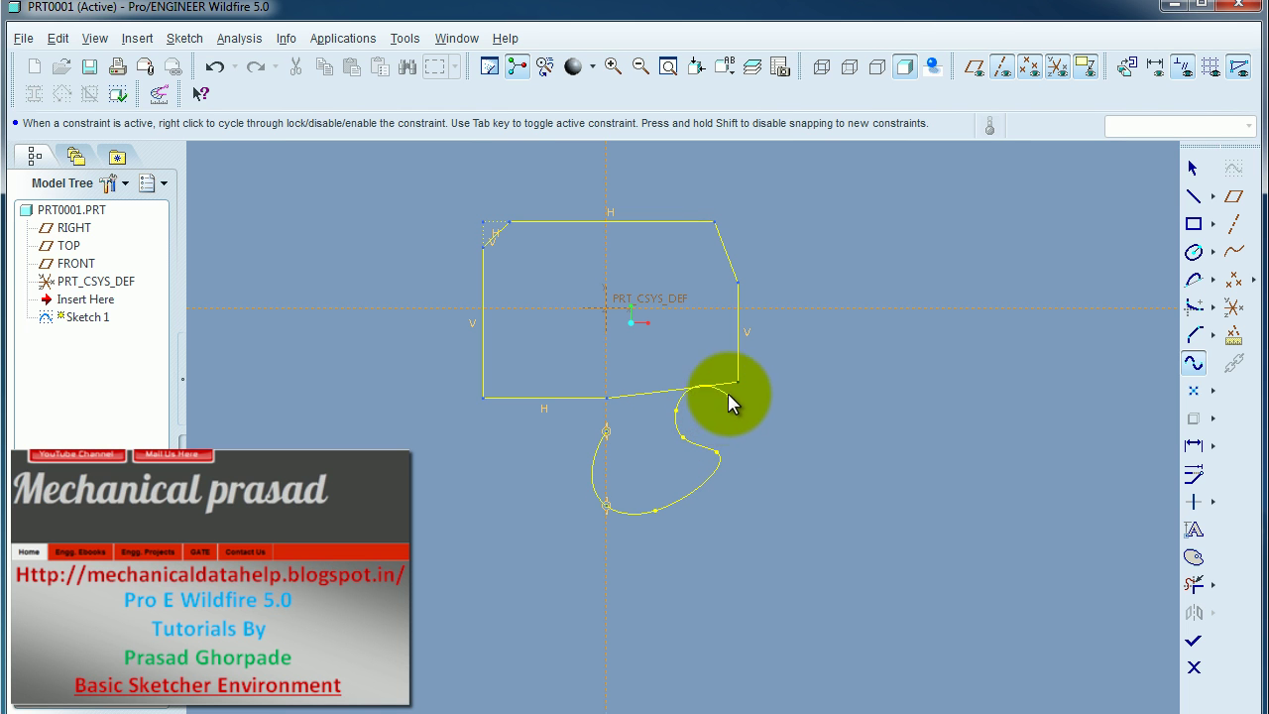
middle_click(735, 387)
left_click(738, 383)
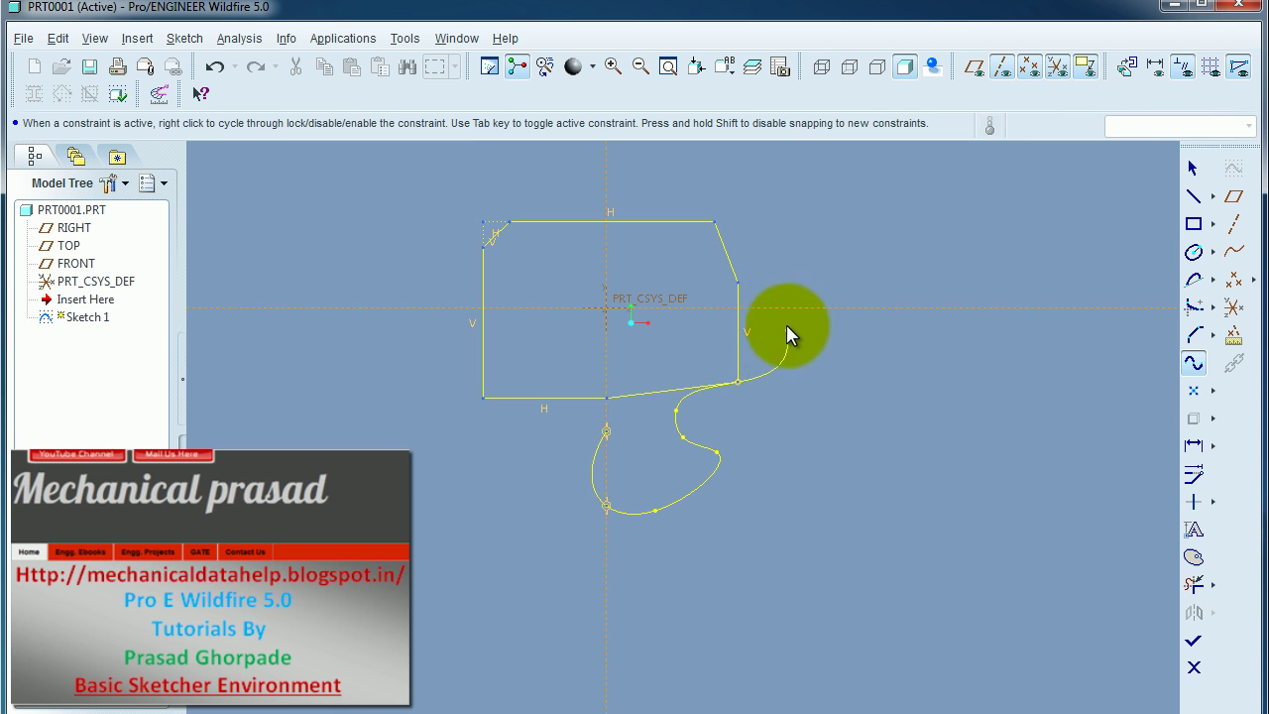
left_click(781, 343)
left_click(739, 283)
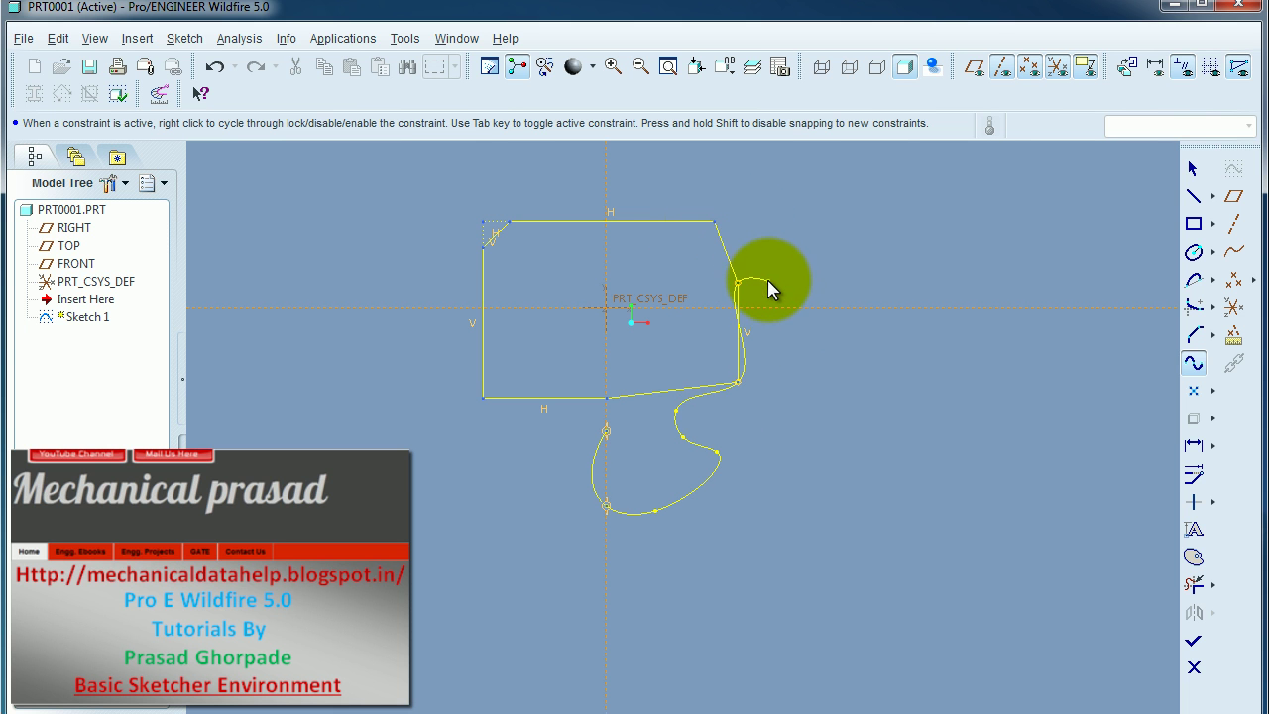
left_click(508, 224)
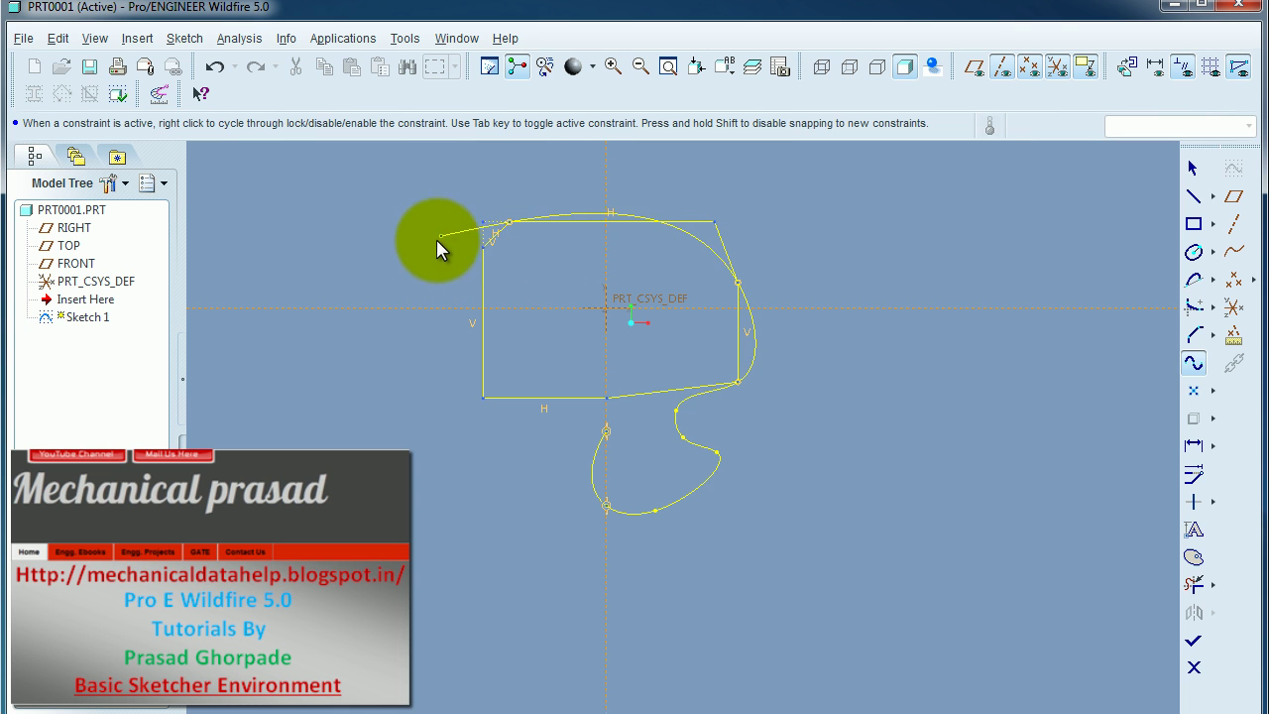
left_click(485, 398)
middle_click(497, 486)
middle_click(495, 486)
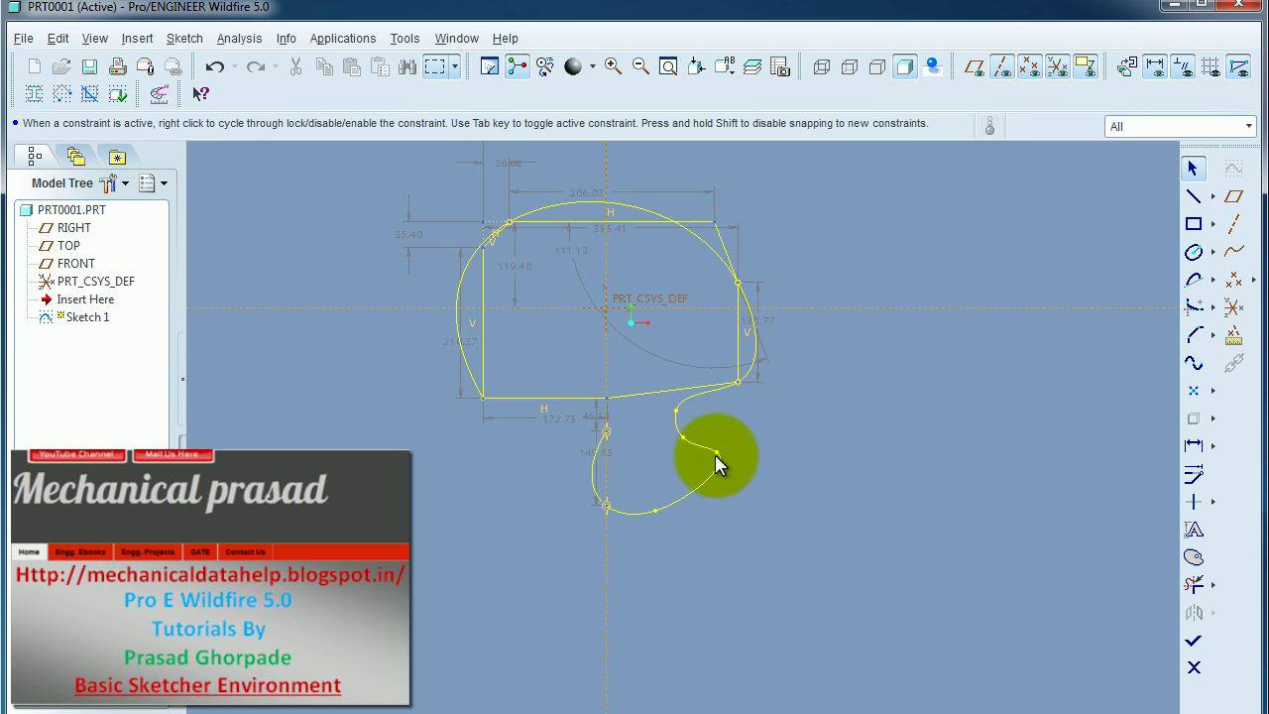
- Delete the spline and the chamfered profile, clearing all geometry from the sketch
key("ctrl+alt+a")
key("Delete")
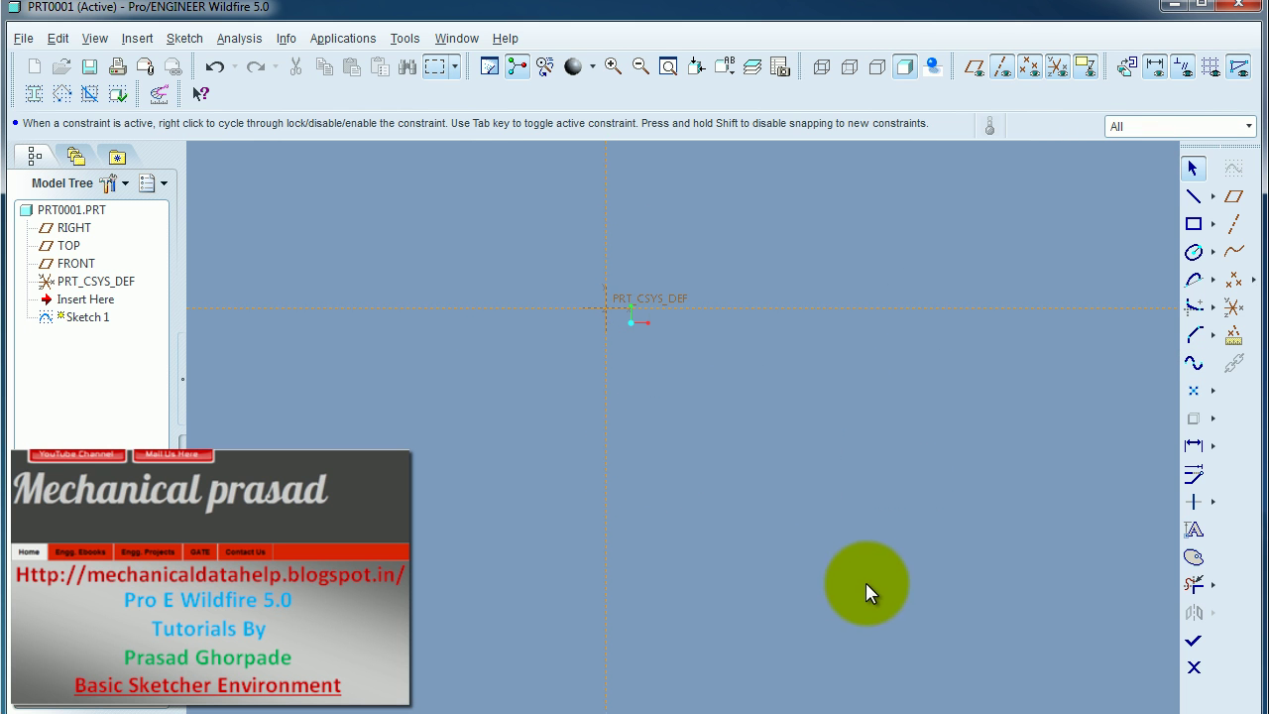